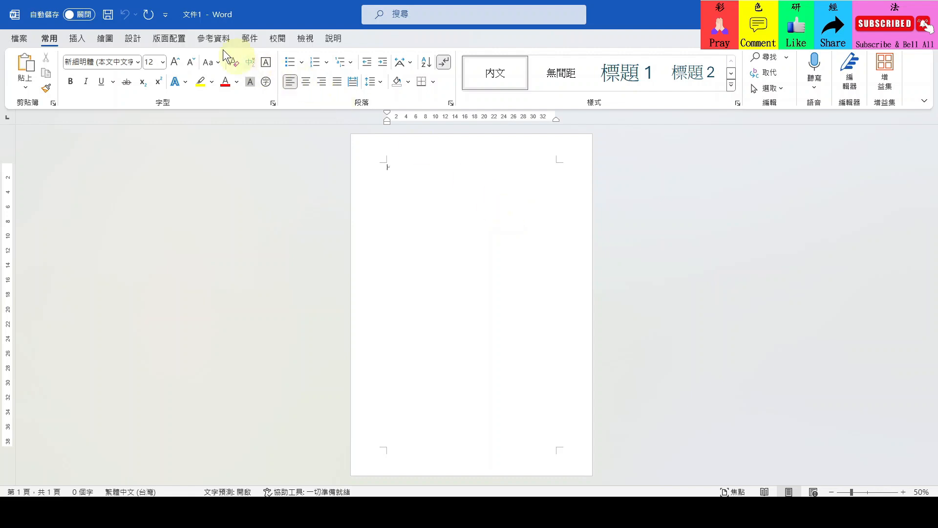
Set custom page margins of 1 cm for the top, bottom, left and right sides
left_click(168, 39)
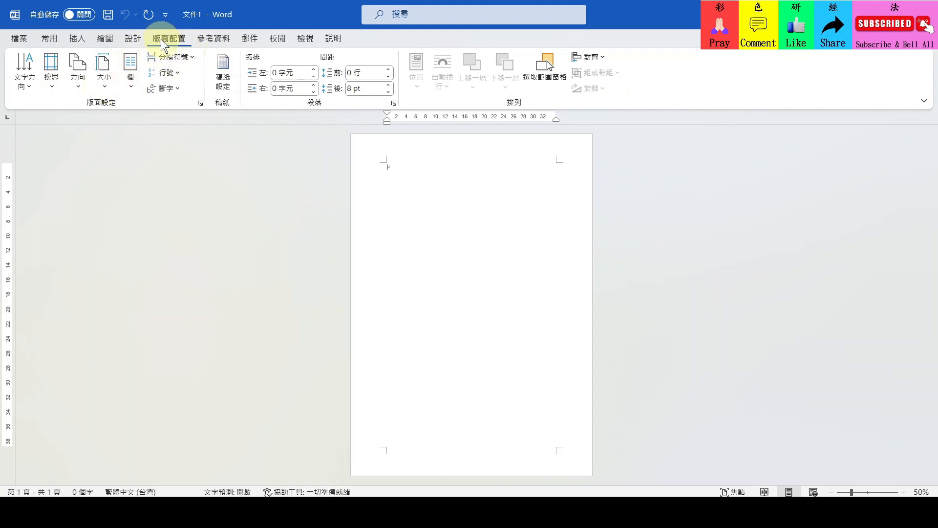
left_click(51, 86)
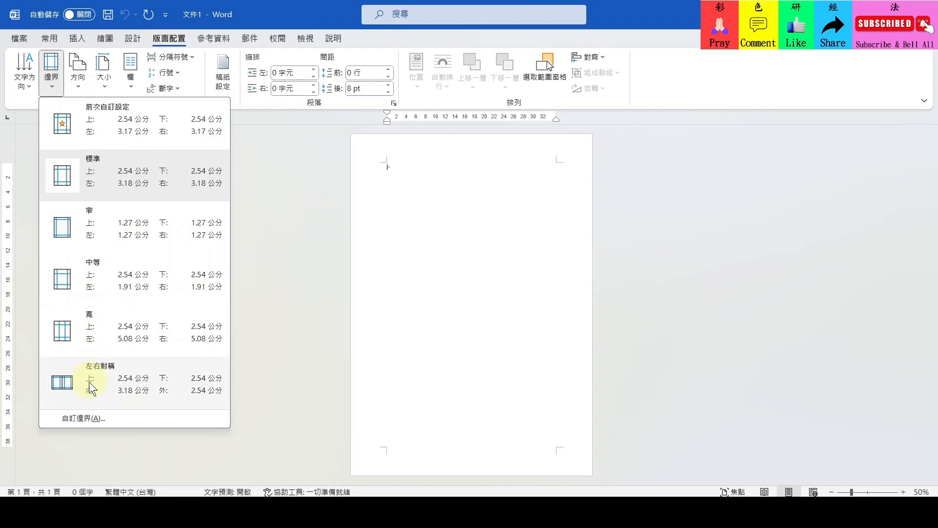
left_click(80, 418)
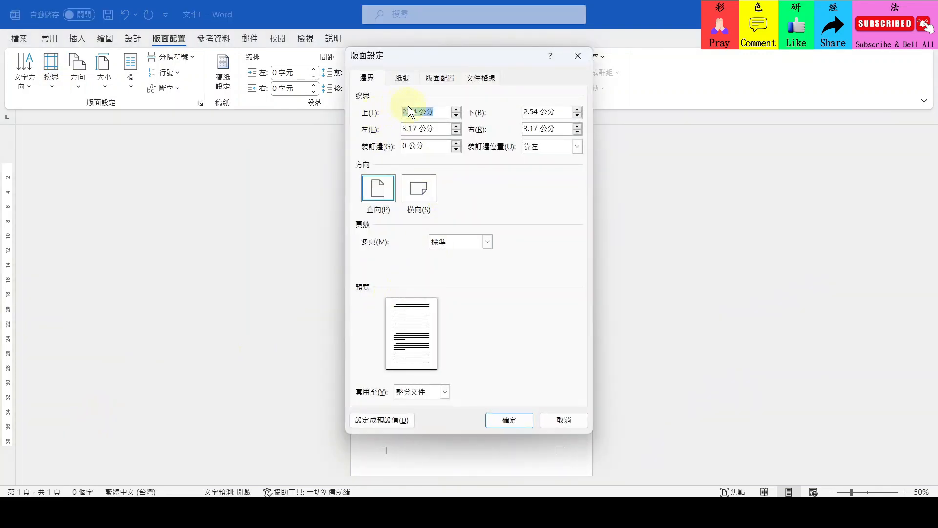
left_click_drag(409, 105, 402, 111)
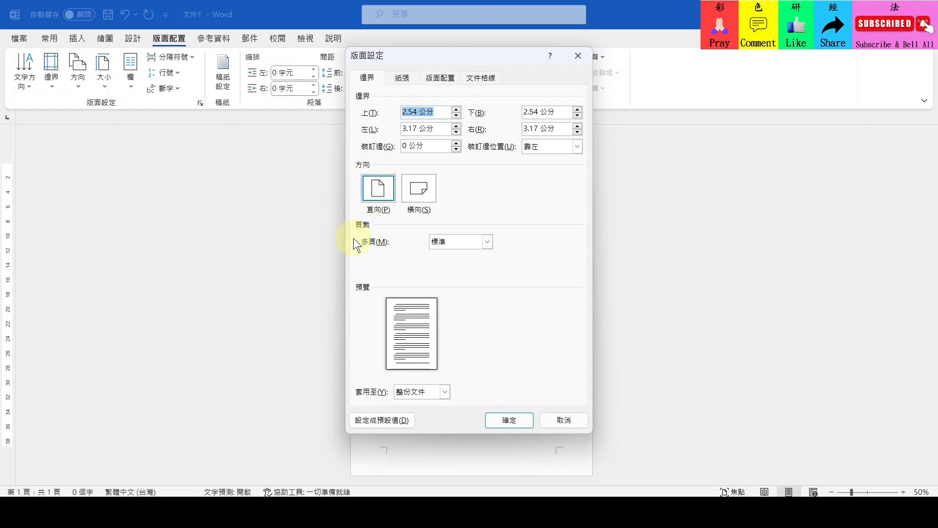
type("1")
key("Tab")
type("1")
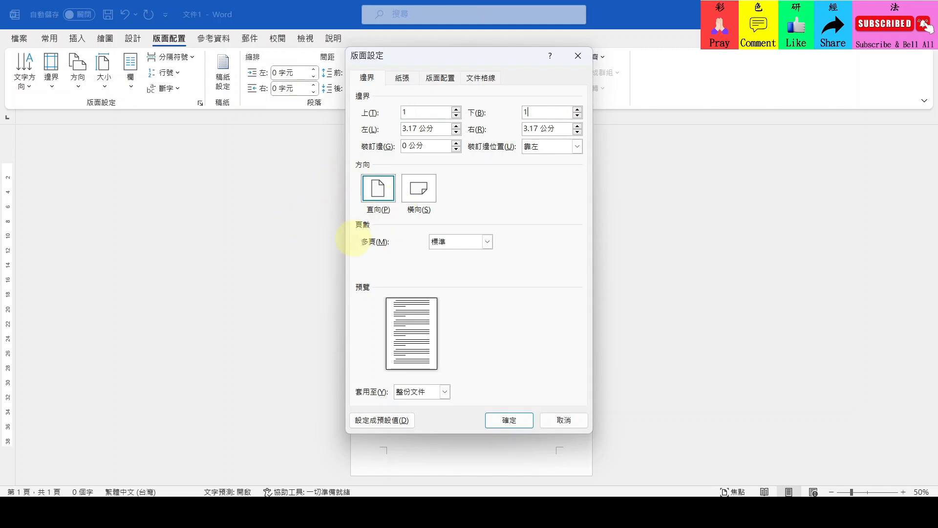
key("Tab")
type("1")
key("Tab")
type("1")
Set the header and footer distances from the page edge to 0.5 cm and apply the page setup
left_click(402, 78)
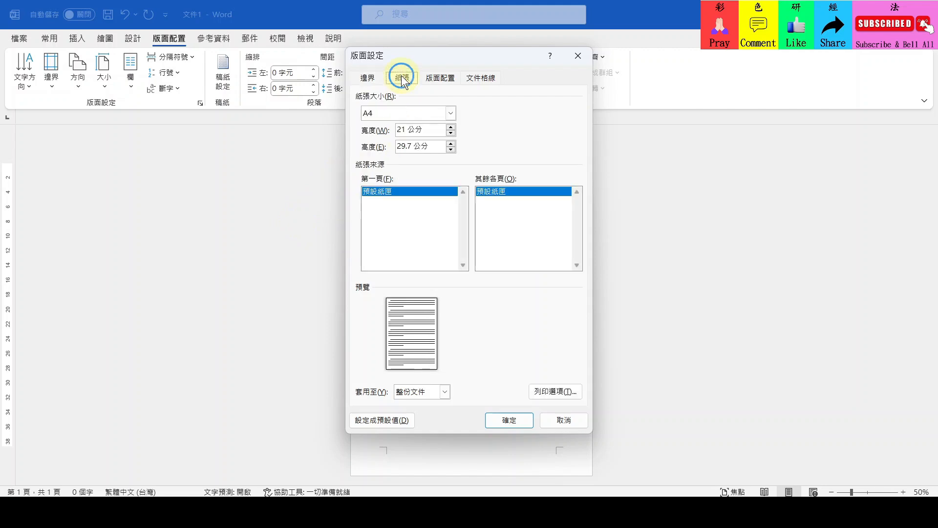
left_click(443, 79)
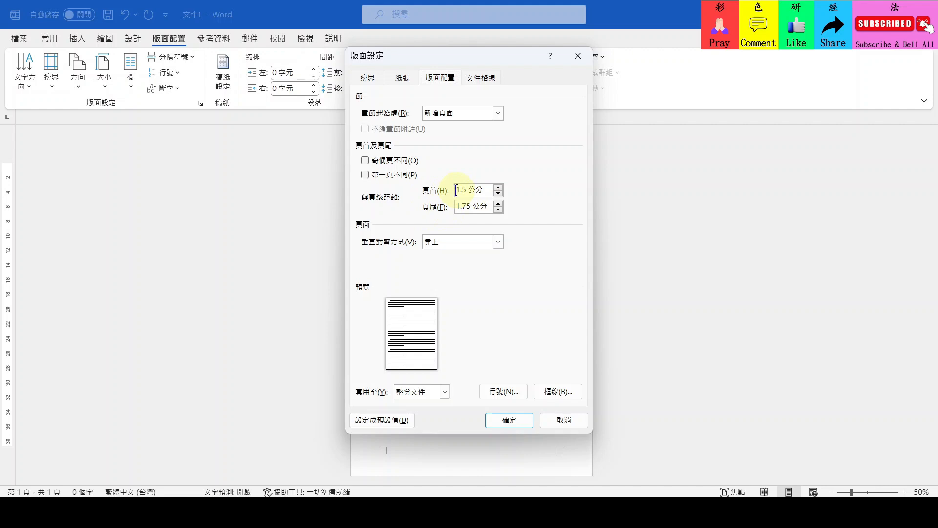
left_click_drag(457, 190, 466, 190)
type("0.5")
key("Tab")
type("0.5")
left_click(522, 418)
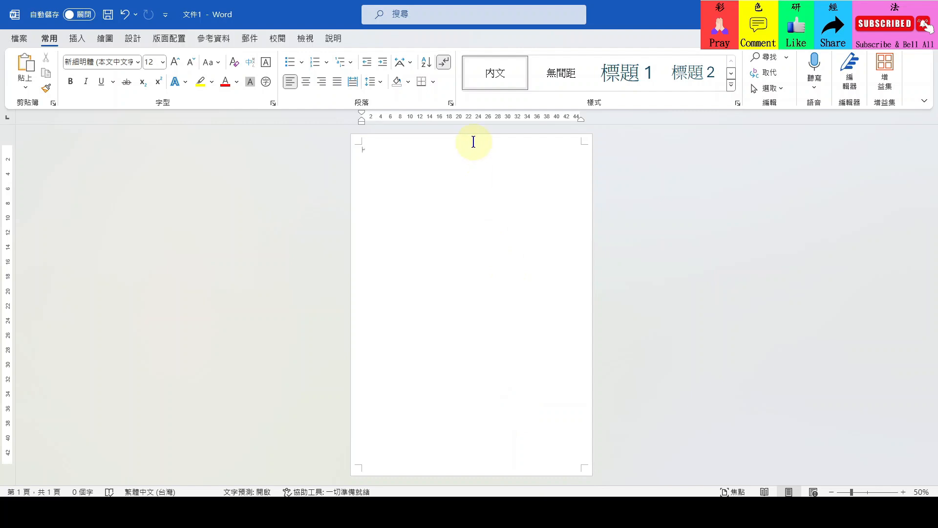
Insert a FileName field in the page header
left_click(525, 140)
double_click(525, 141)
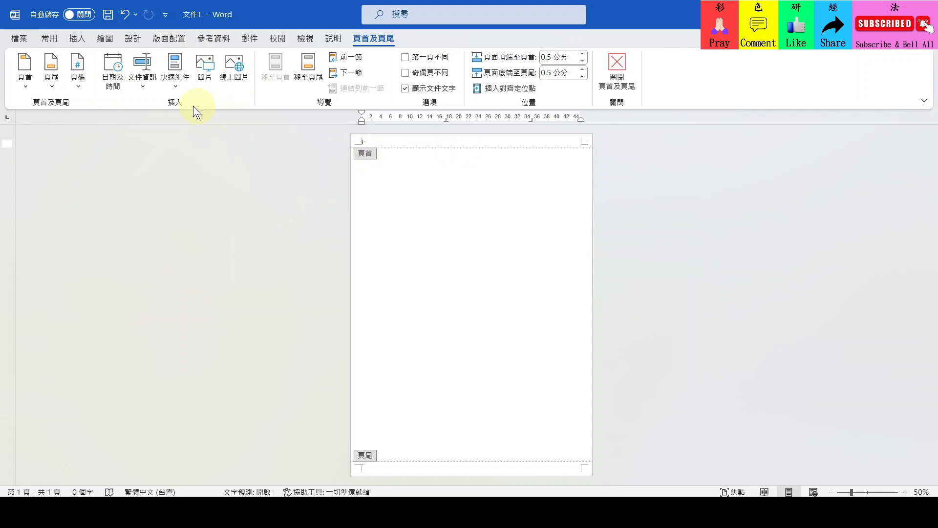
left_click(174, 85)
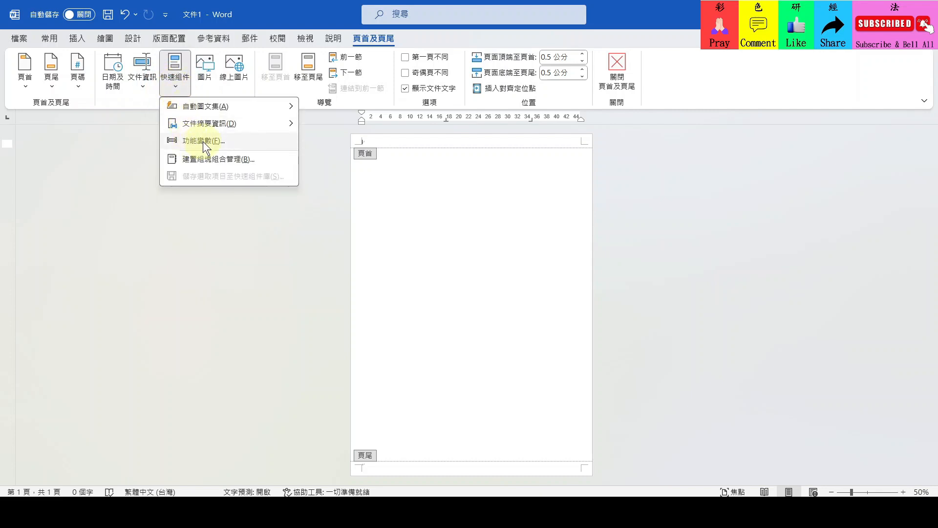
left_click(204, 142)
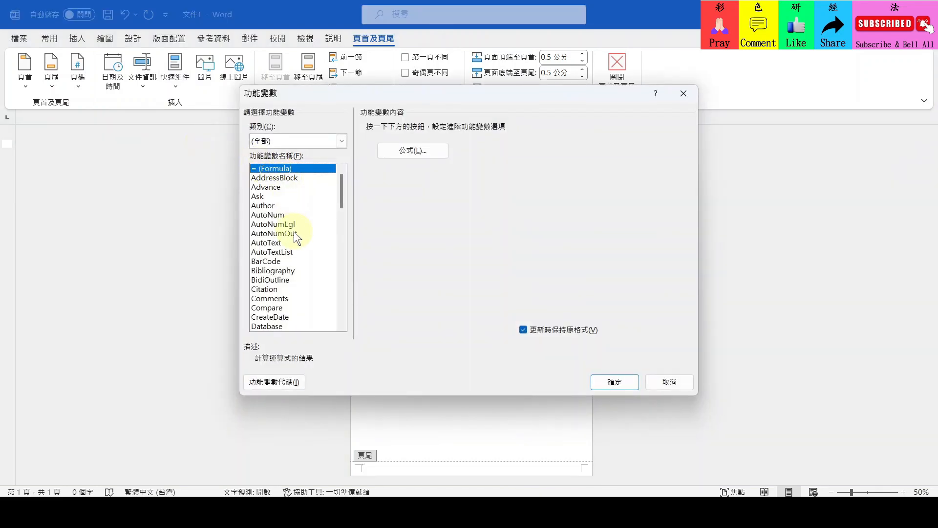
scroll(294, 230, "down", 4)
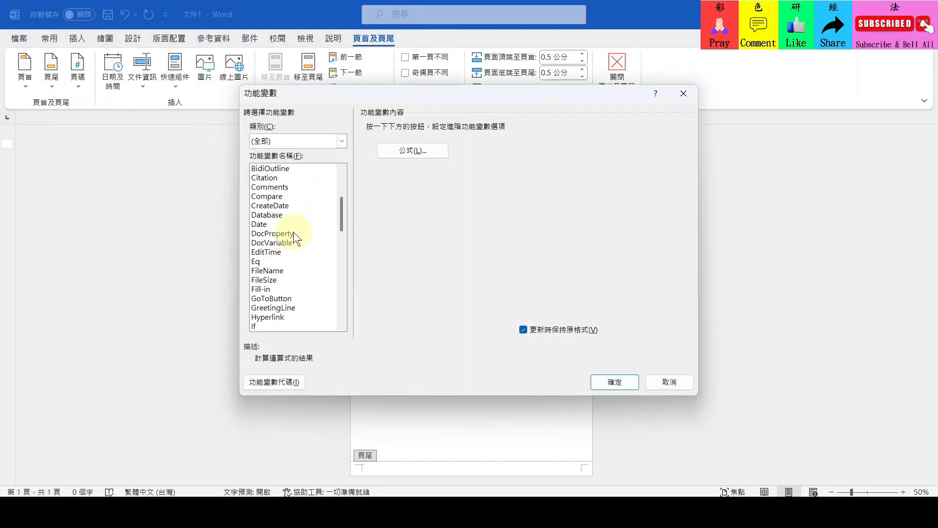
left_click(267, 270)
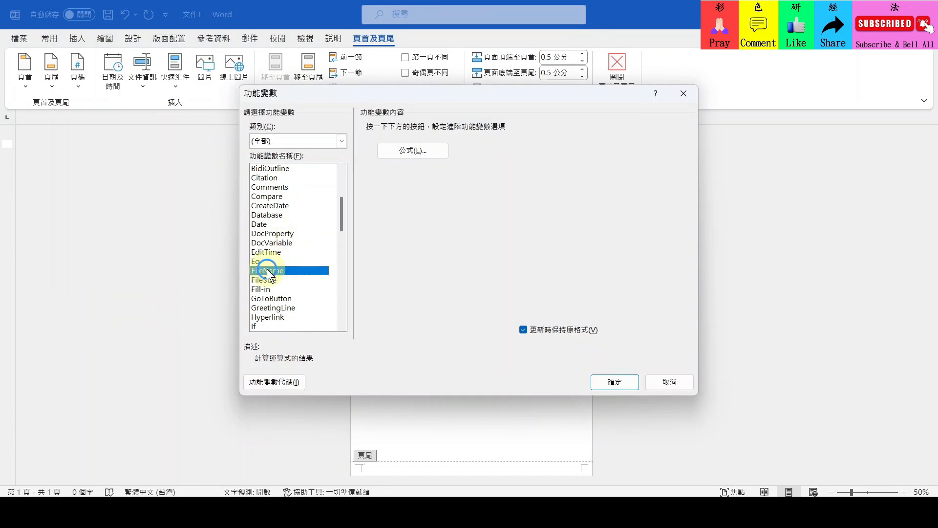
left_click(610, 382)
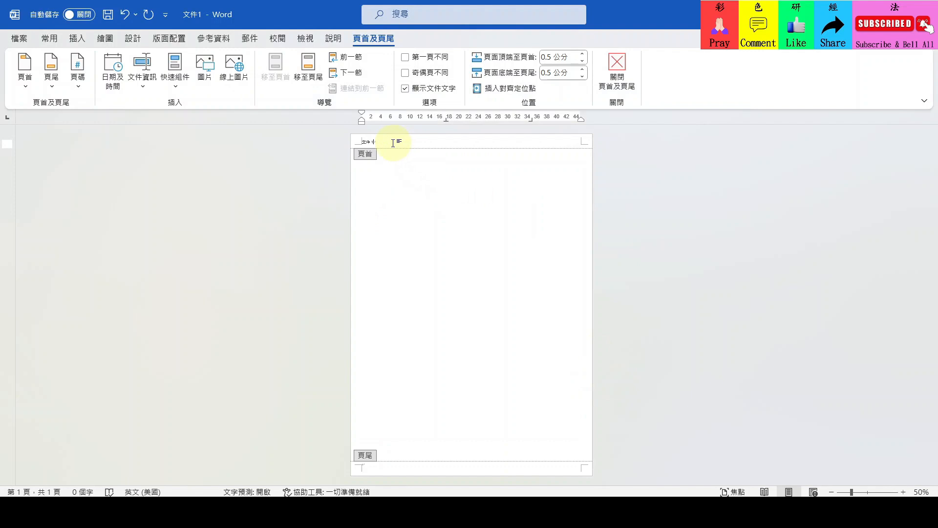
Center the file name field in the header
left_click(49, 38)
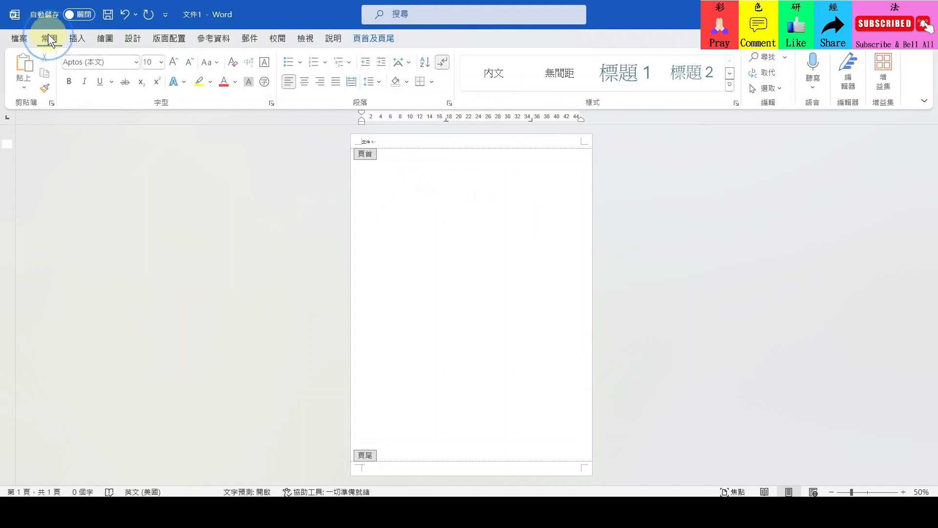
left_click(308, 80)
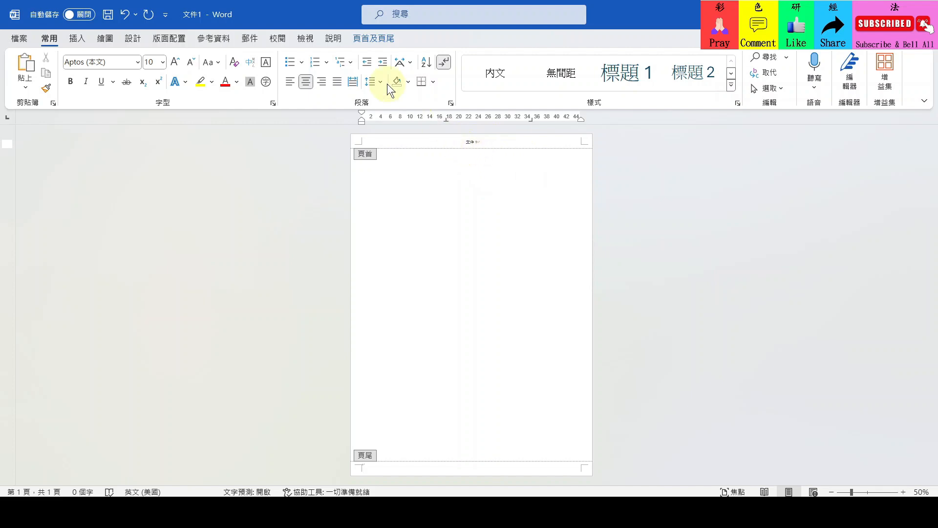
left_click(306, 41)
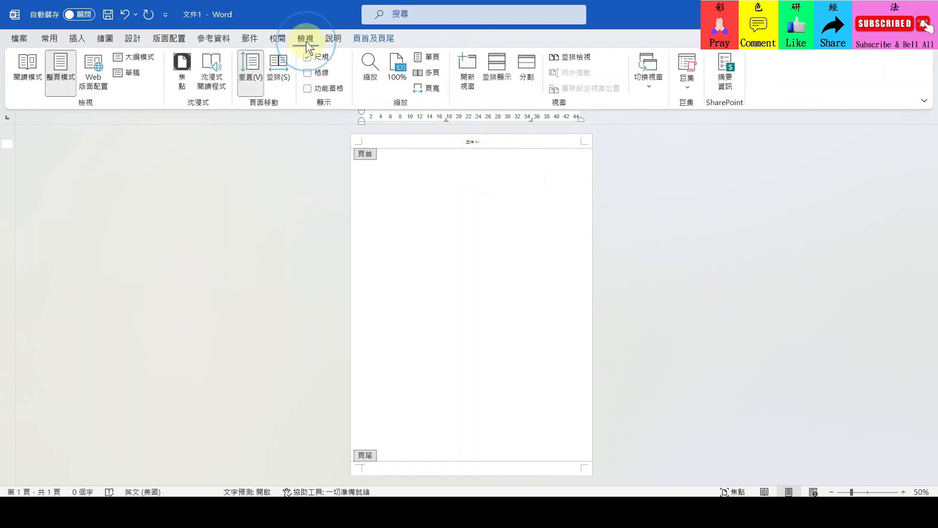
left_click(419, 88)
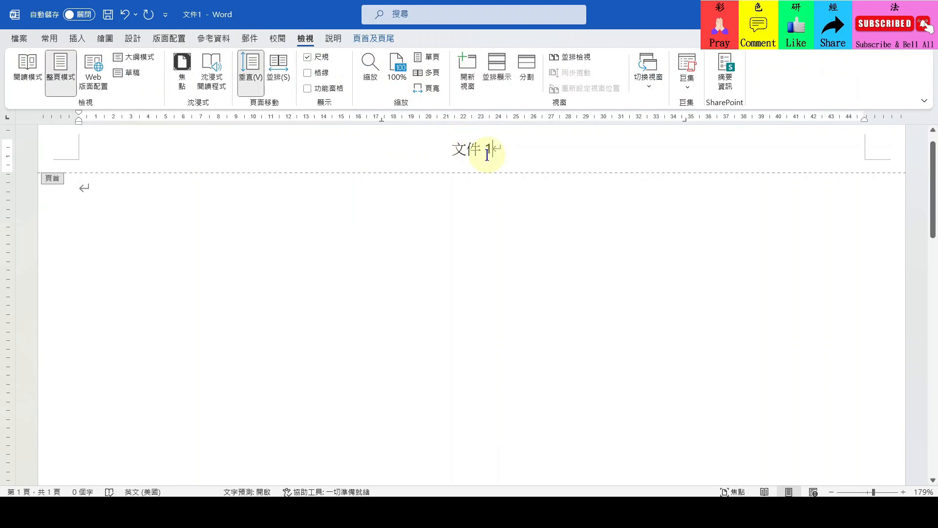
Save the document to the desktop (桌面) as a Word document named "Word Template - 01"
left_click(12, 43)
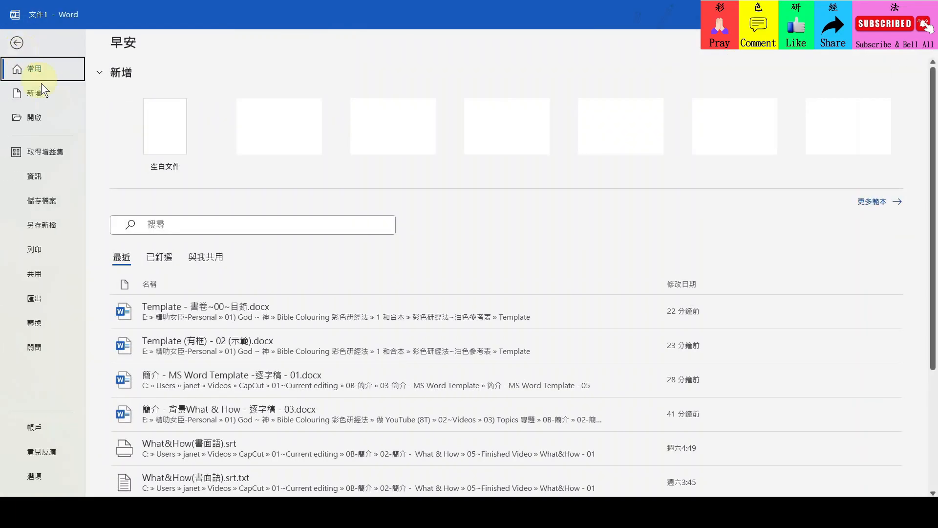
left_click(43, 224)
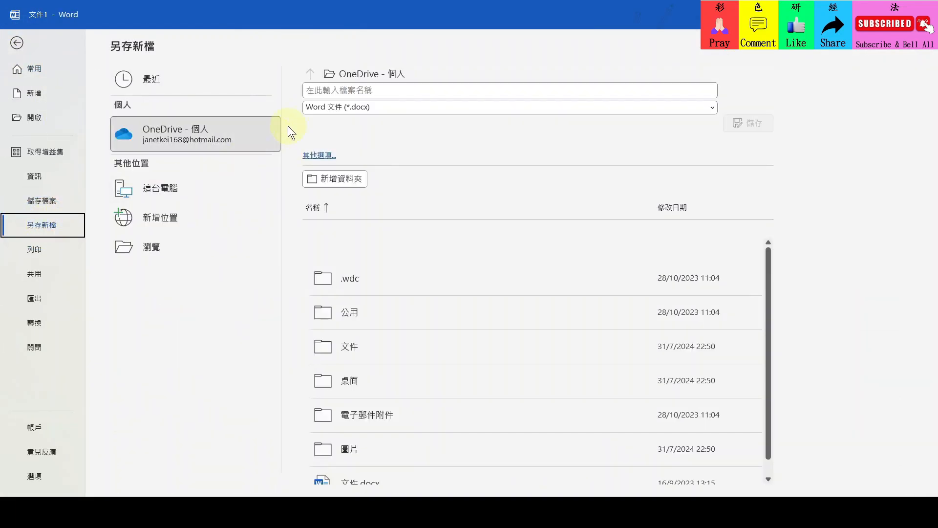
left_click(122, 198)
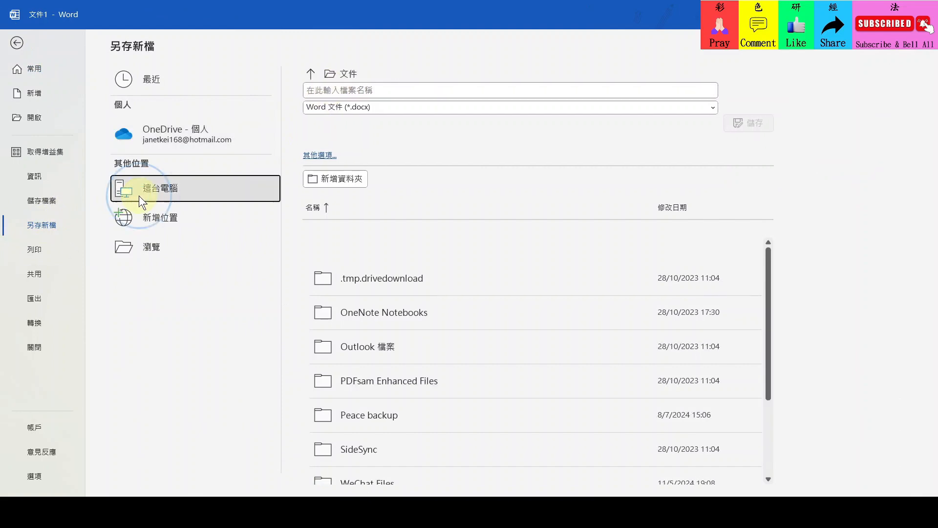
left_click(323, 156)
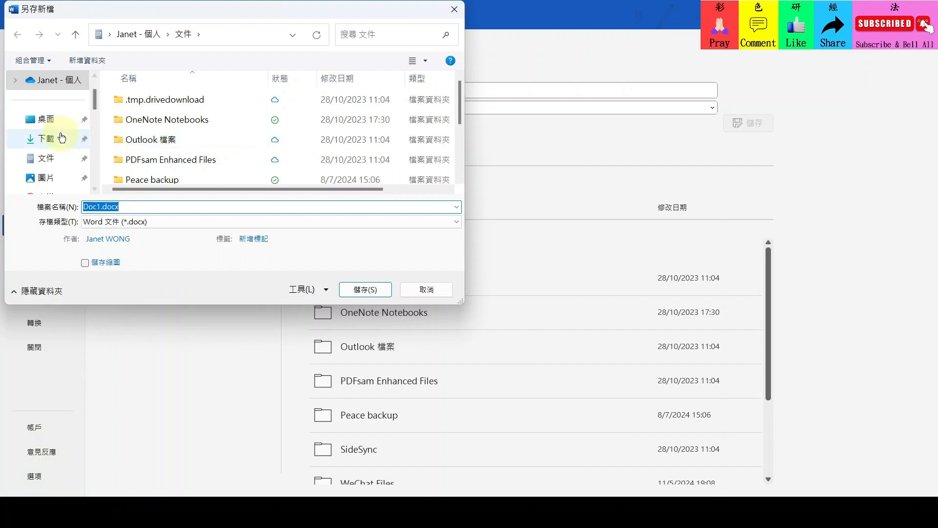
left_click(45, 119)
left_click(130, 203)
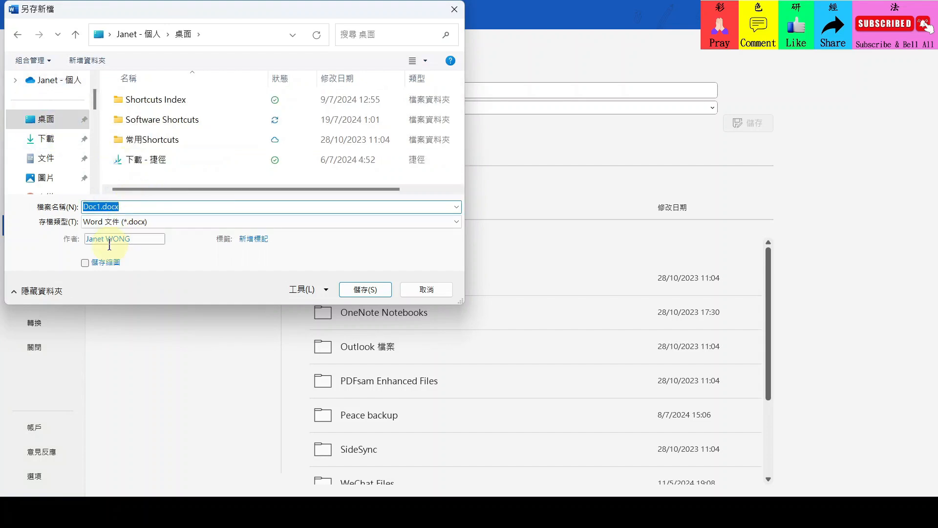
type("Word Template - 01")
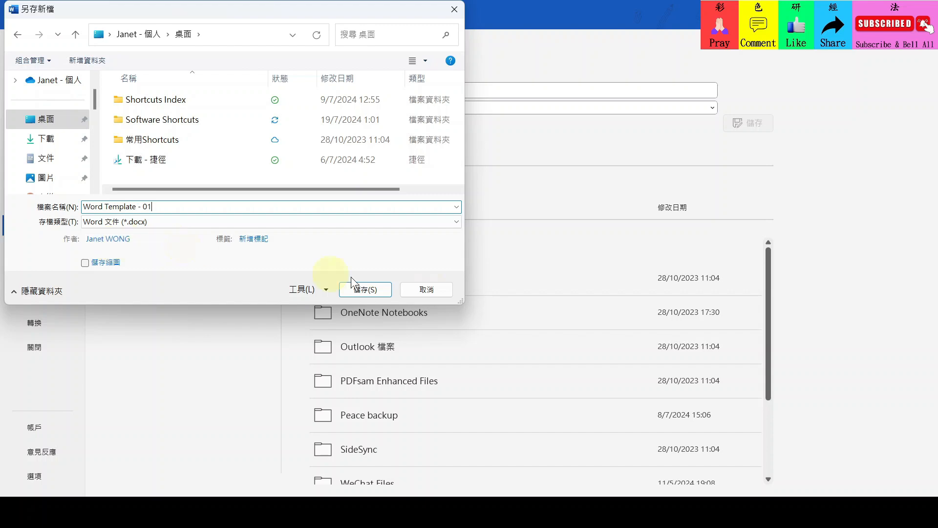
left_click(376, 289)
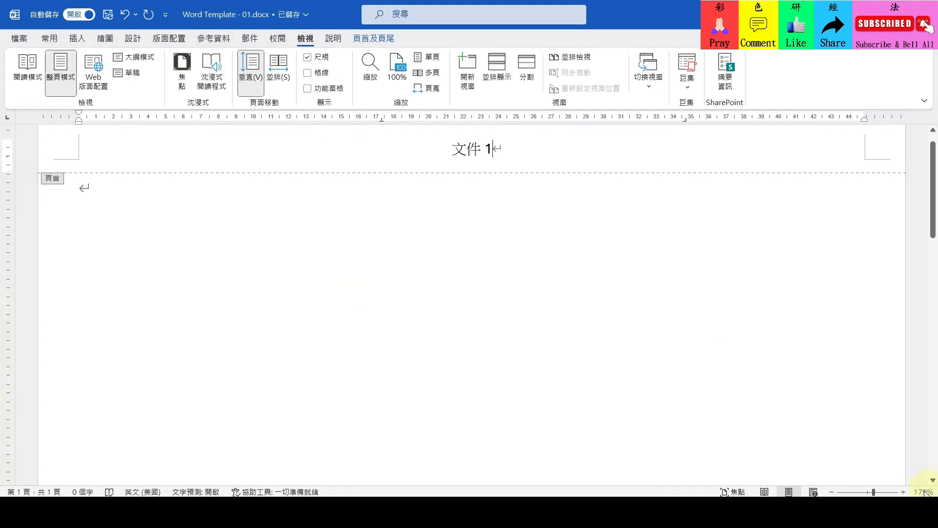
Check the desktop for the saved file and return to the Word Template - 01 document
key("super+d")
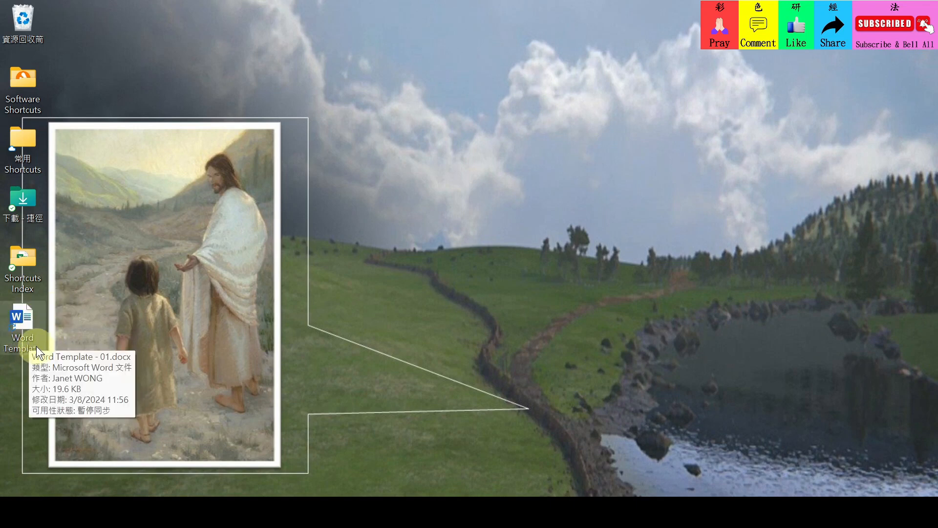
mouse_move(211, 494)
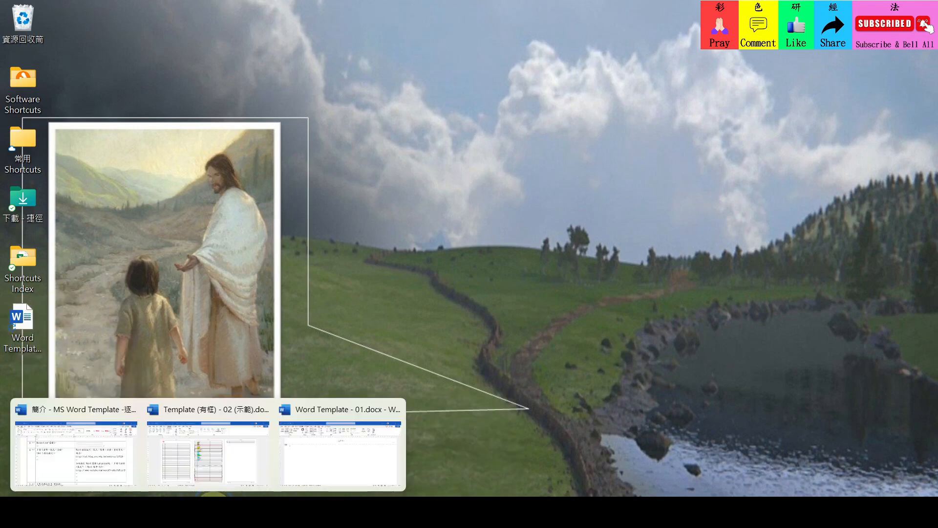
left_click(303, 452)
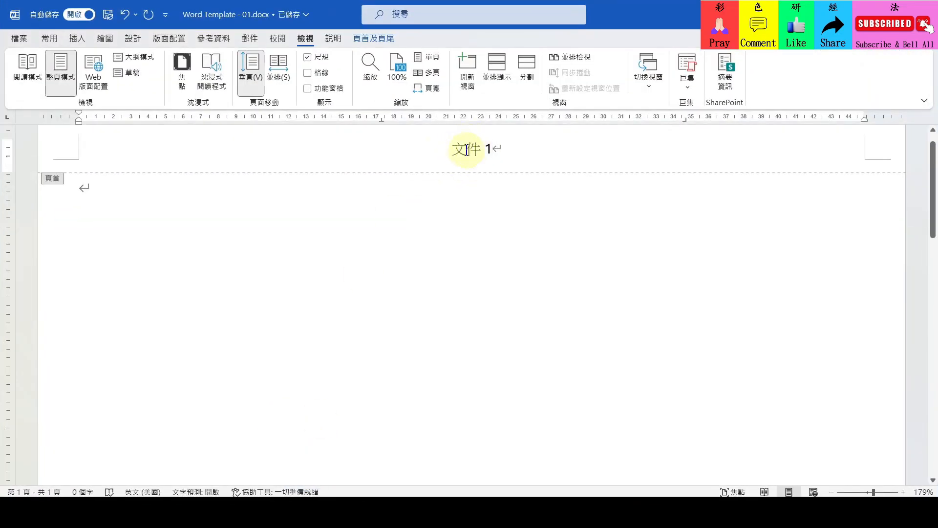
Update the file name field in the header to match the saved document
left_click(464, 151)
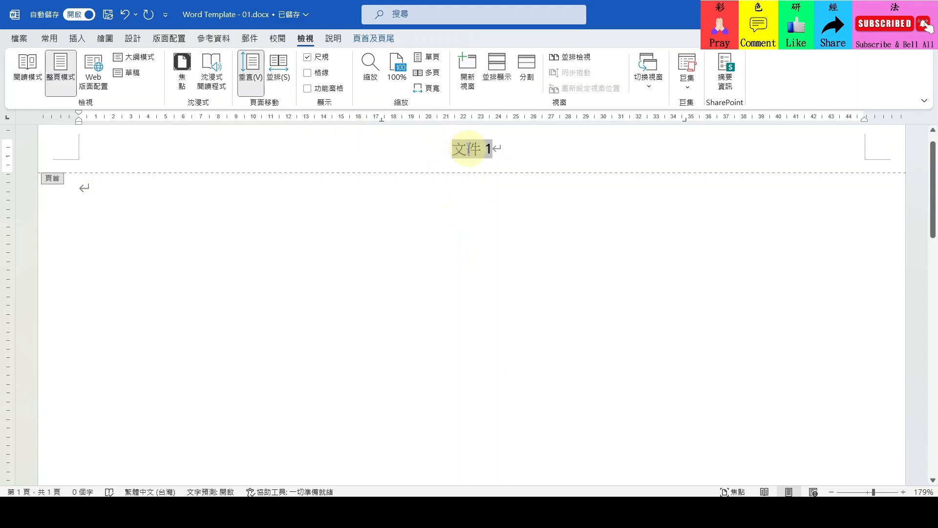
right_click(468, 148)
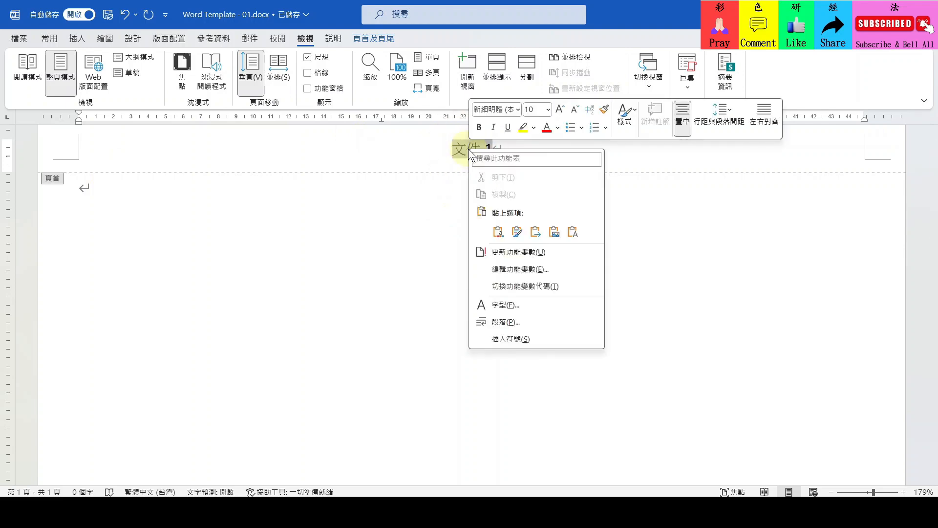
left_click(511, 251)
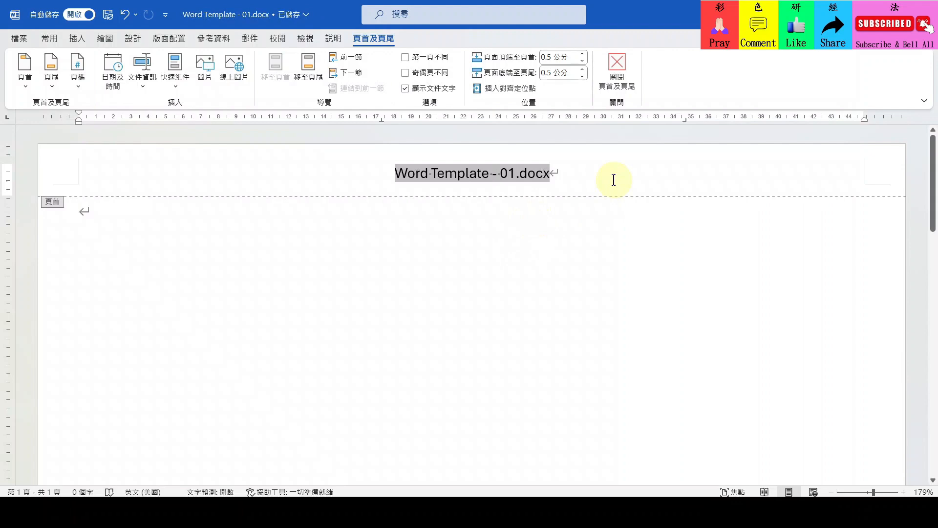
Enter "彩色研經法 Bible Colouring" at the start of the footer
scroll(615, 178, "down", 10)
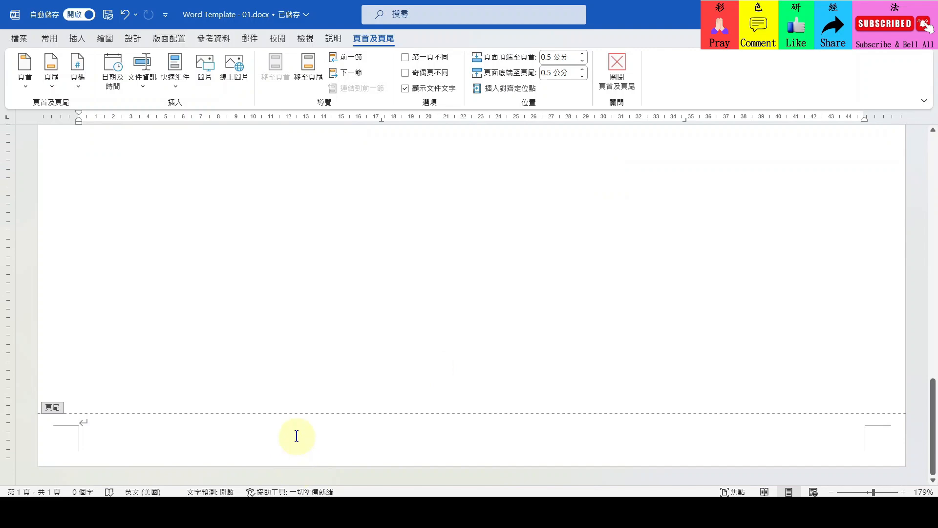
left_click(261, 428)
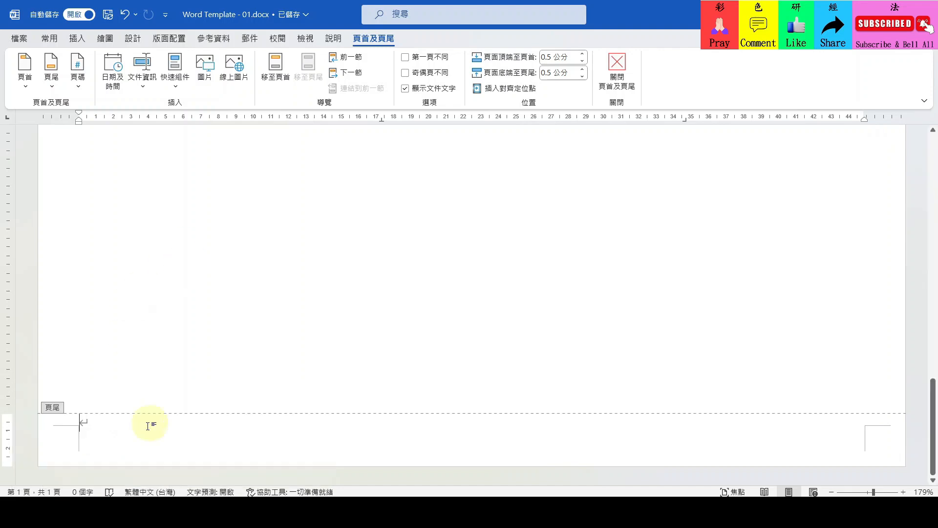
type("彩色研經法 Bible Colouring")
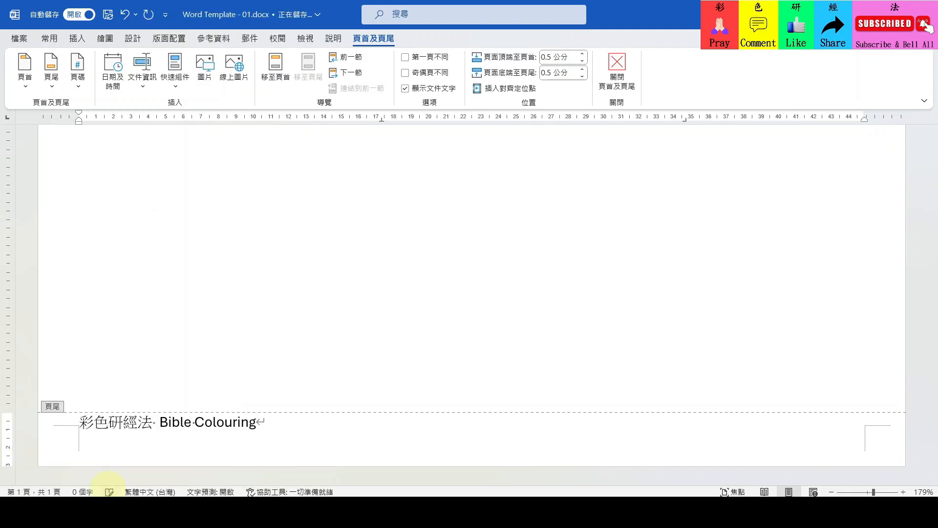
Add three tab spaces after the footer text, enter "第" and insert a Page field right after it
key("Tab")
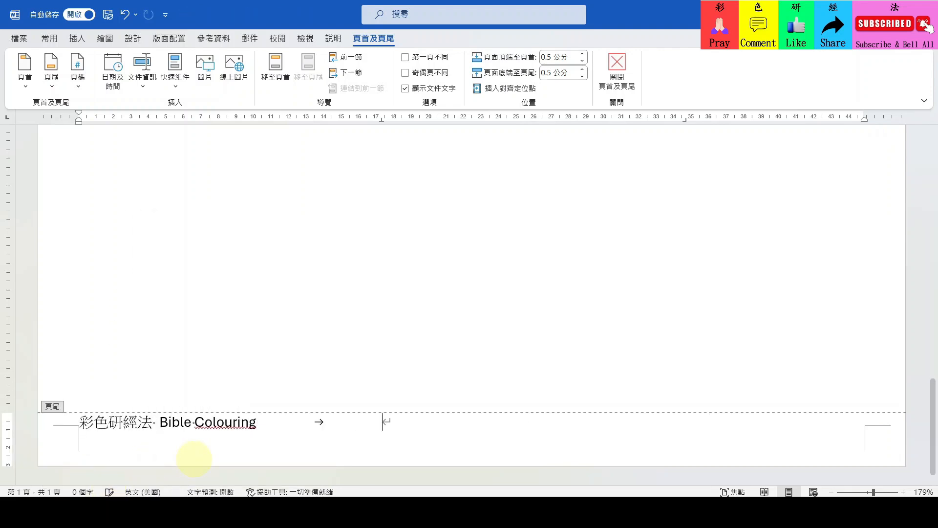
key("Tab")
key("Tab")
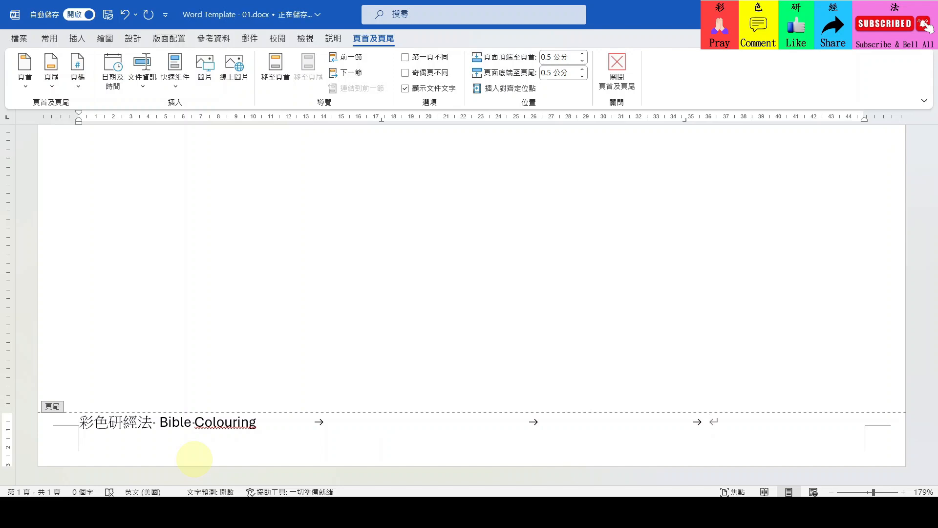
type("第")
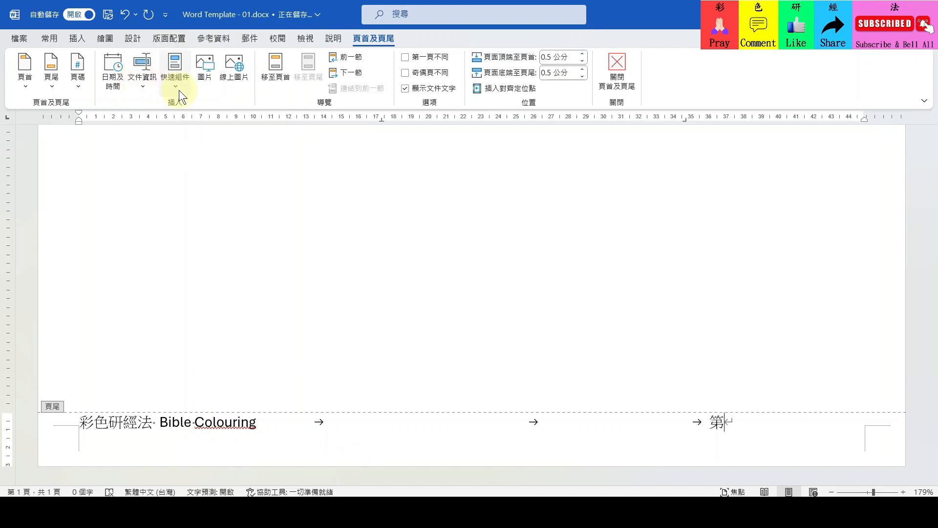
left_click(180, 83)
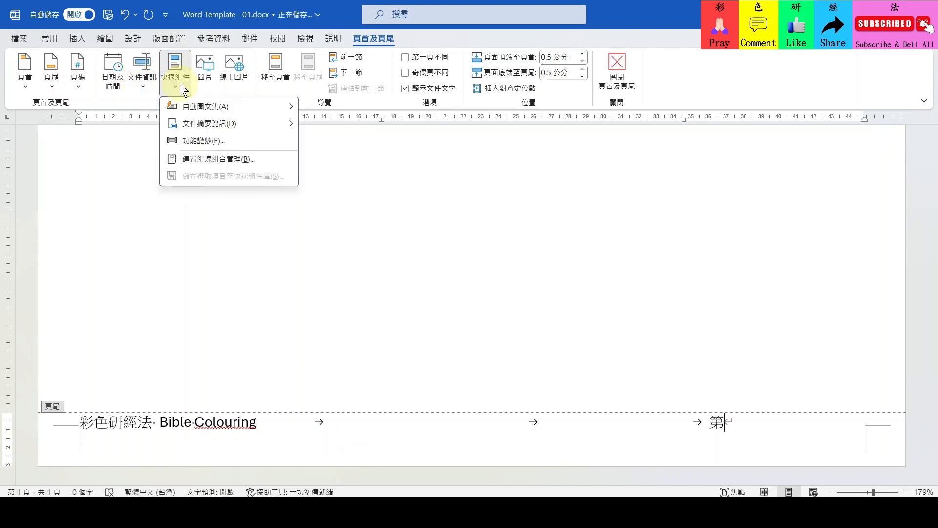
left_click(196, 140)
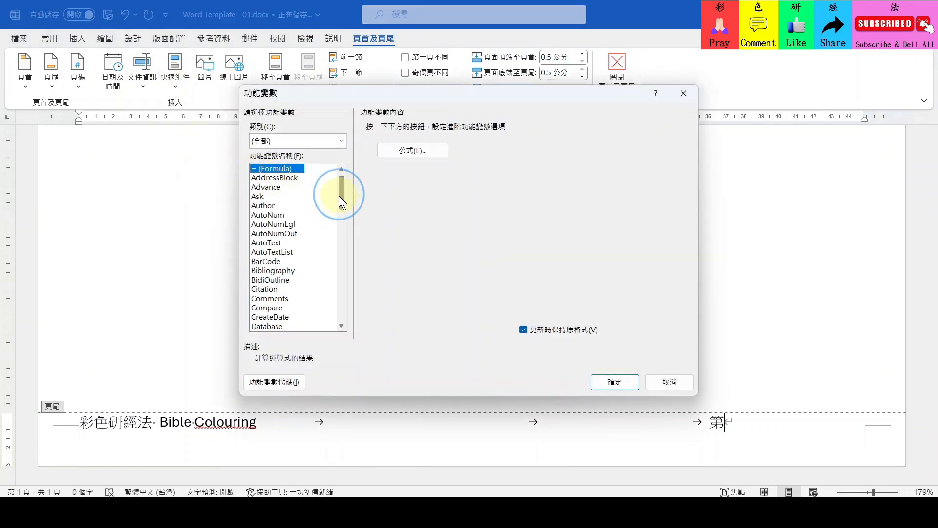
left_click_drag(338, 196, 348, 244)
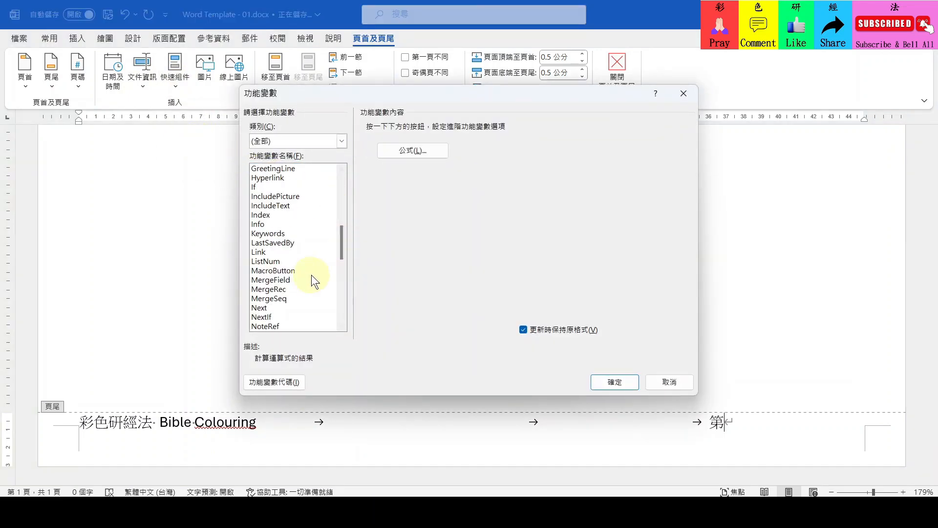
scroll(312, 275, "down", 2)
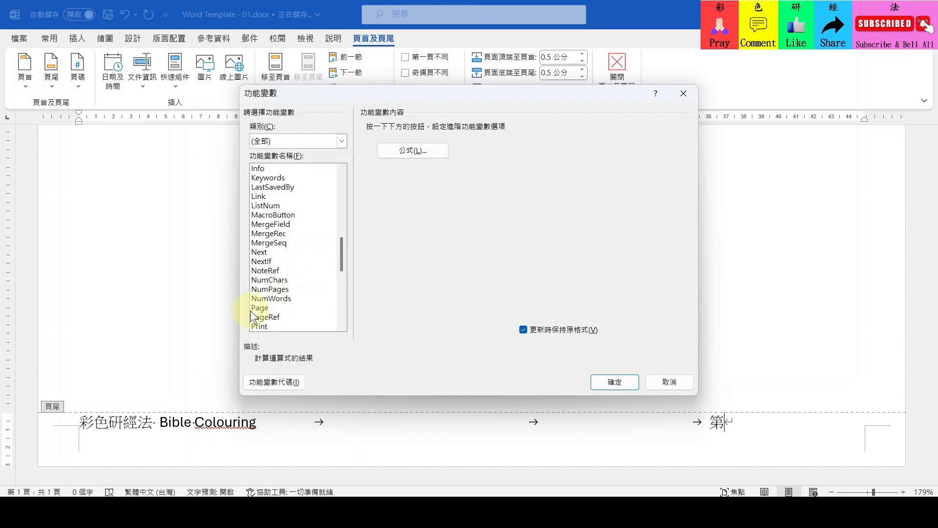
left_click(266, 310)
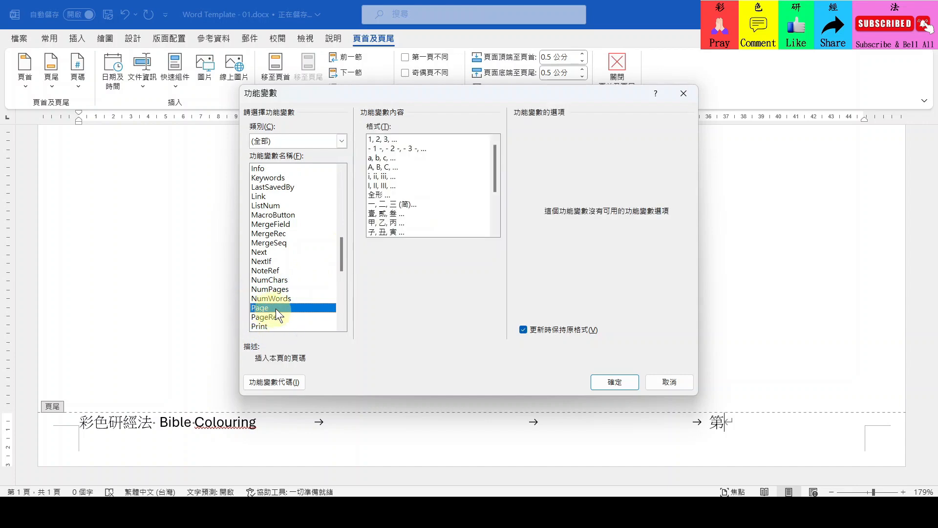
left_click(600, 380)
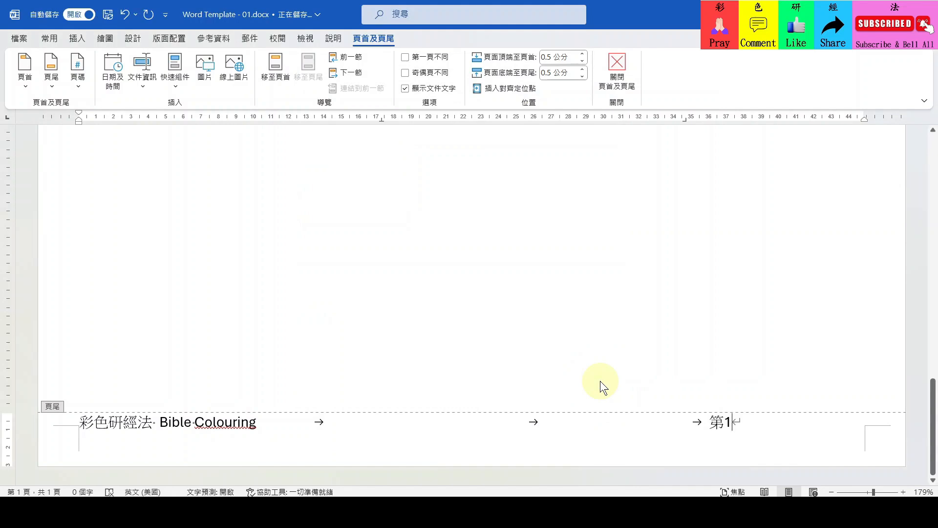
Continue the footer with "頁，共" after the page number field
type("mbuc")
key("space")
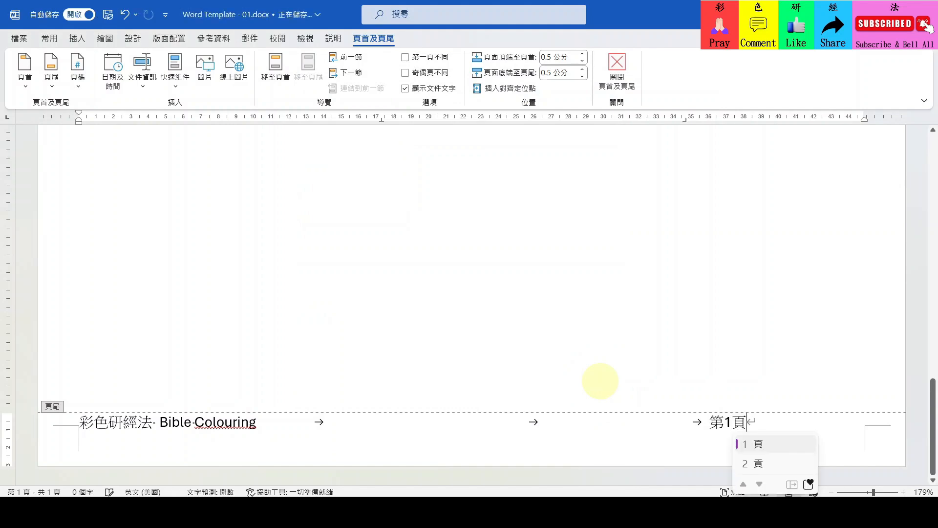
key("space")
type(",tc")
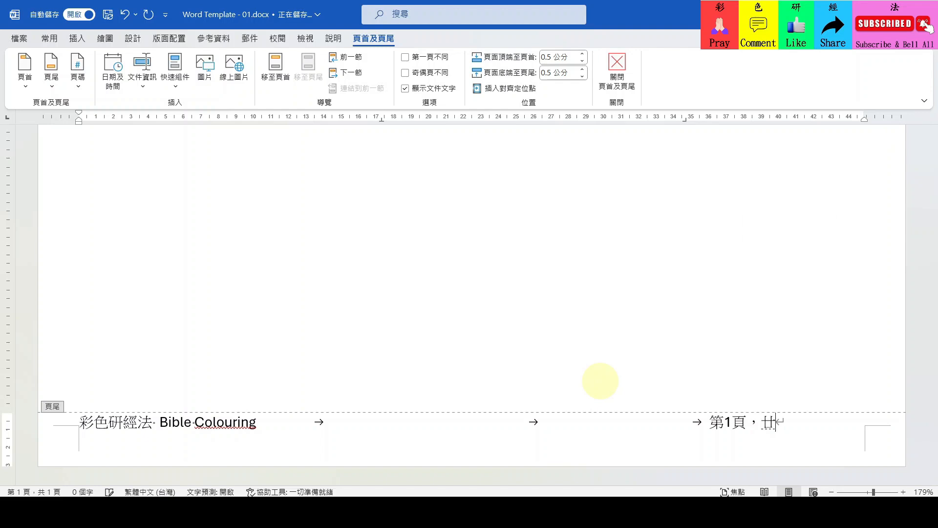
key("space")
key("space")
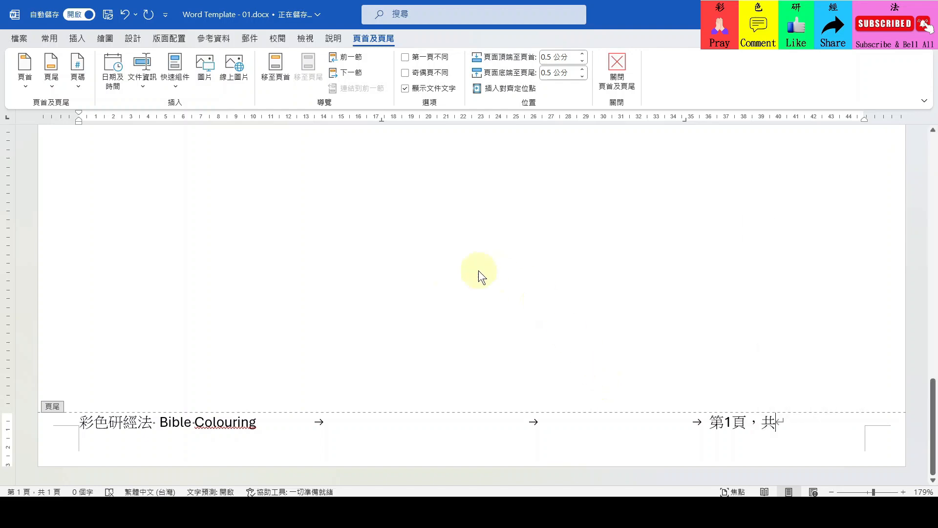
Insert a NumPages field after "共", finish it with "頁" and return to the document body
left_click(180, 85)
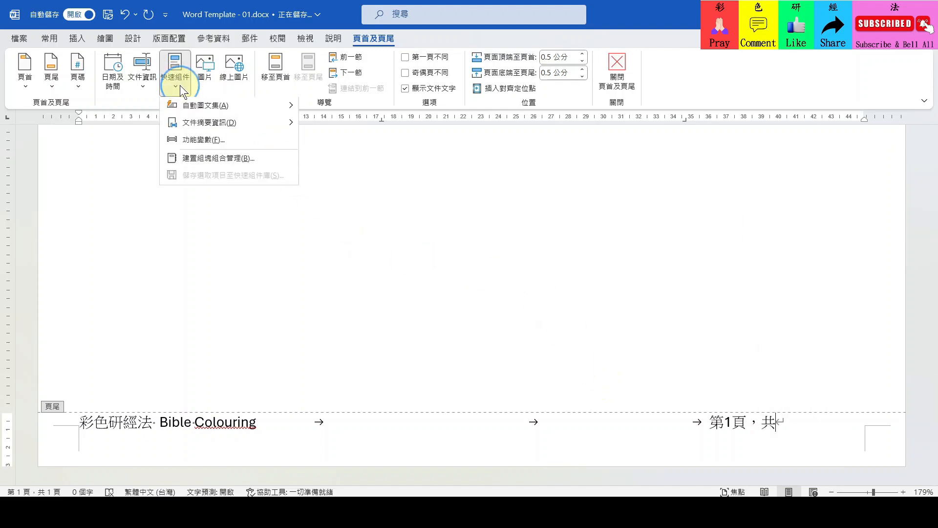
left_click(201, 141)
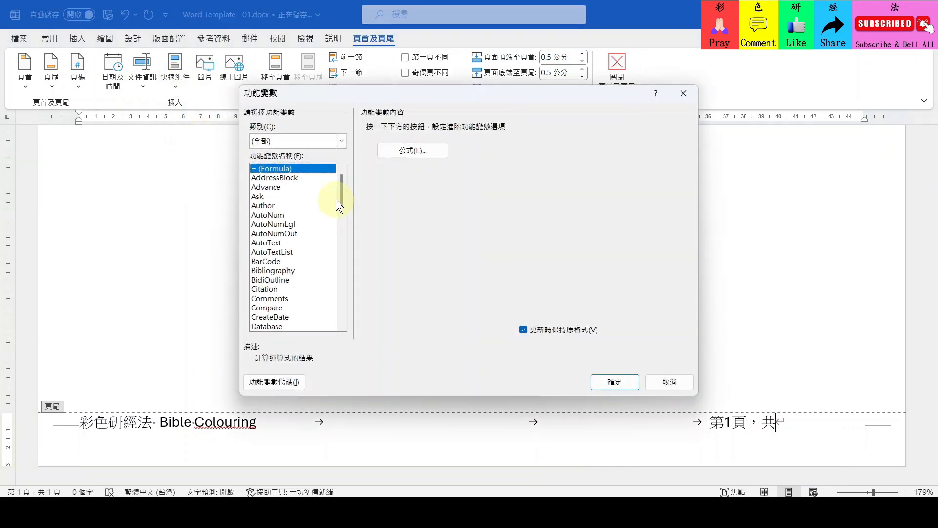
left_click_drag(343, 195, 336, 268)
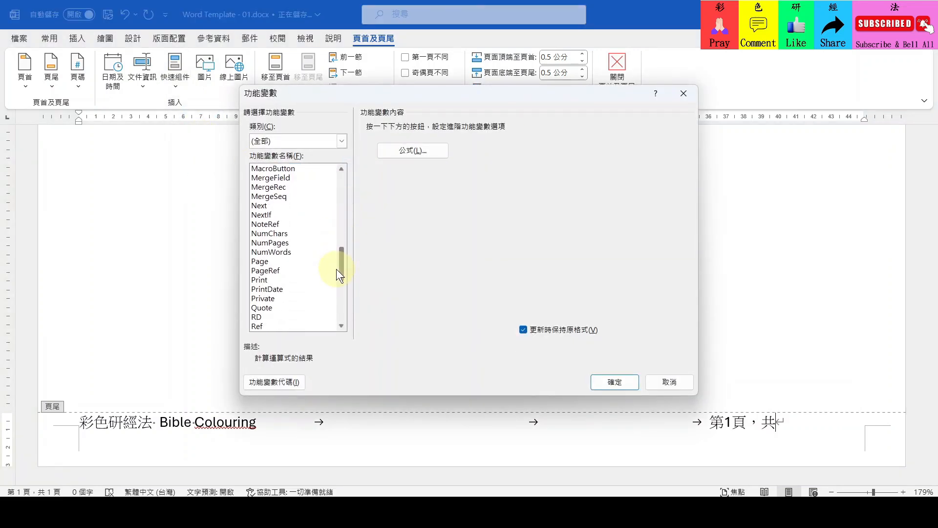
left_click(274, 240)
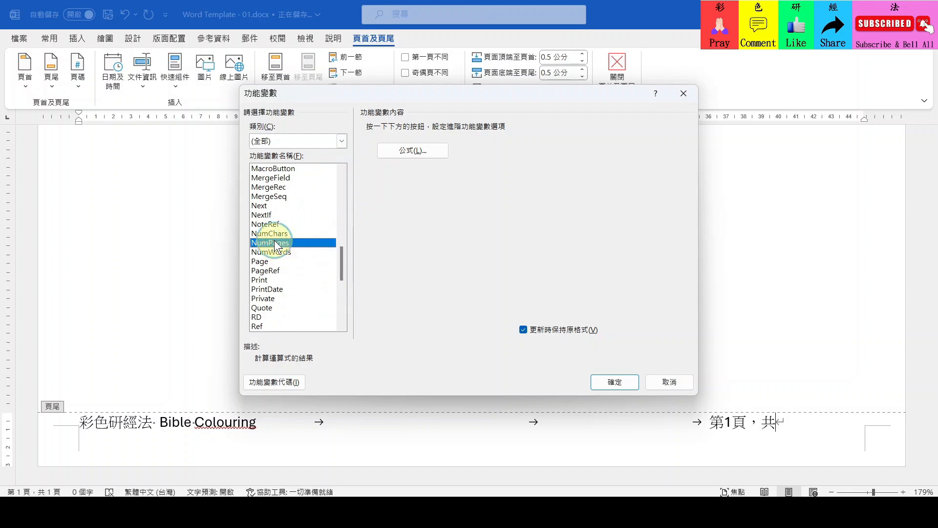
left_click(606, 377)
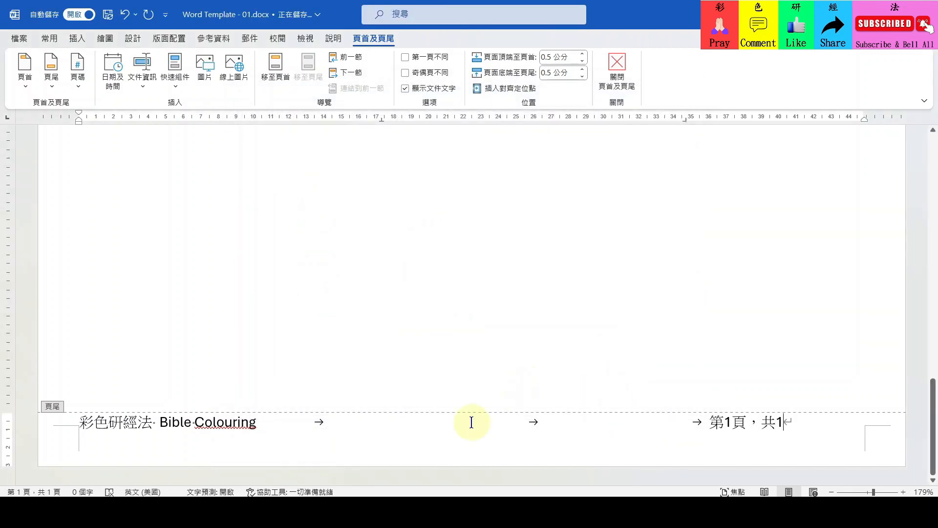
type("一buc")
key("space")
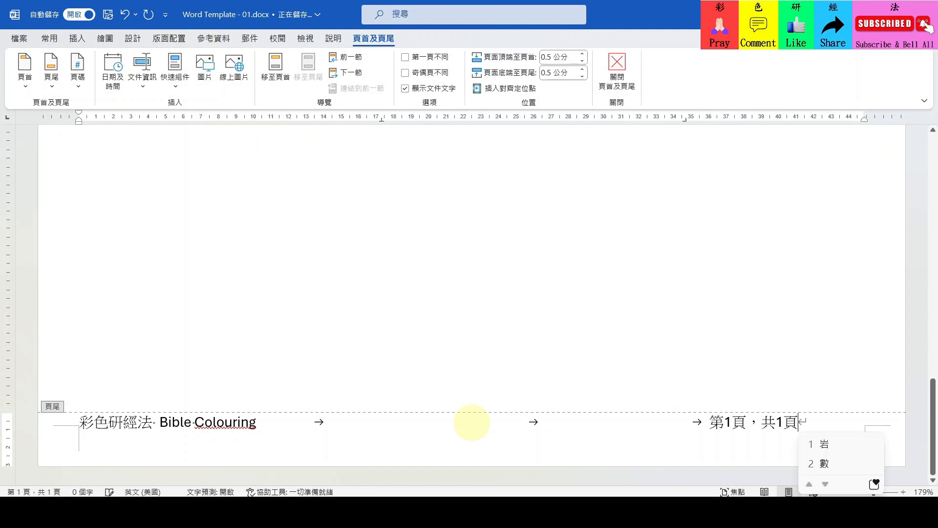
double_click(534, 262)
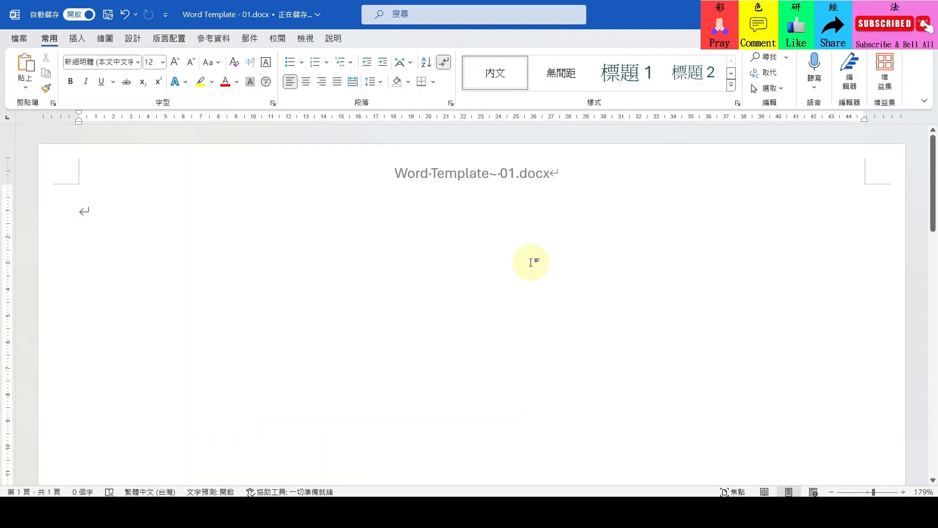
Show multiple pages at once and add a second page with an empty paragraph and a page break
left_click(304, 41)
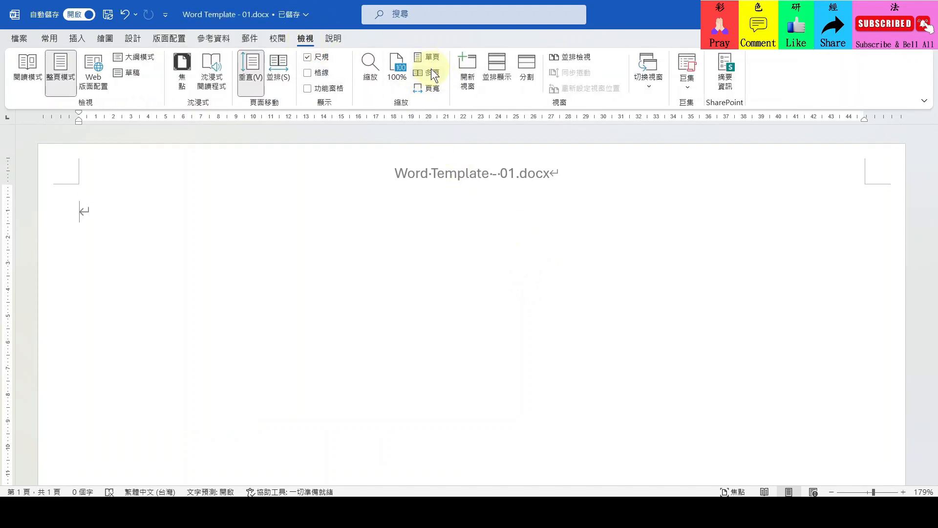
left_click(432, 73)
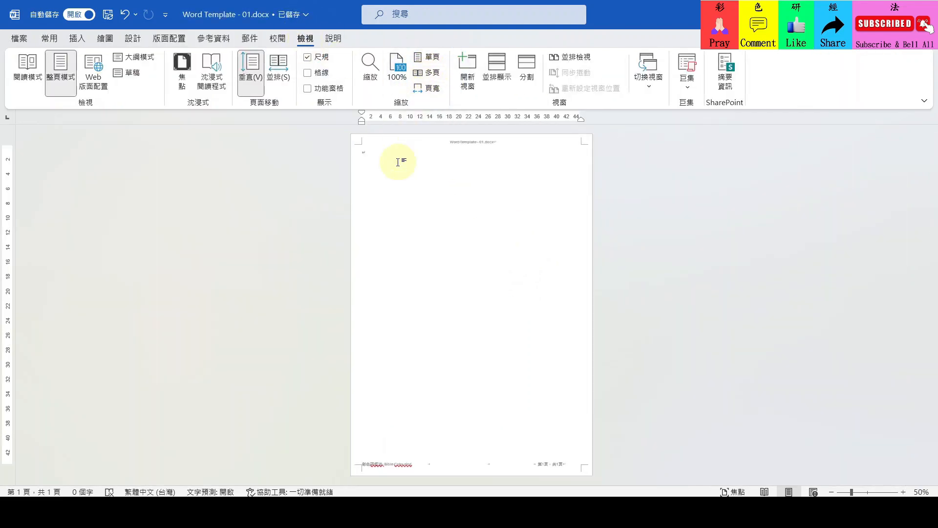
key("Return")
key("ctrl+Return")
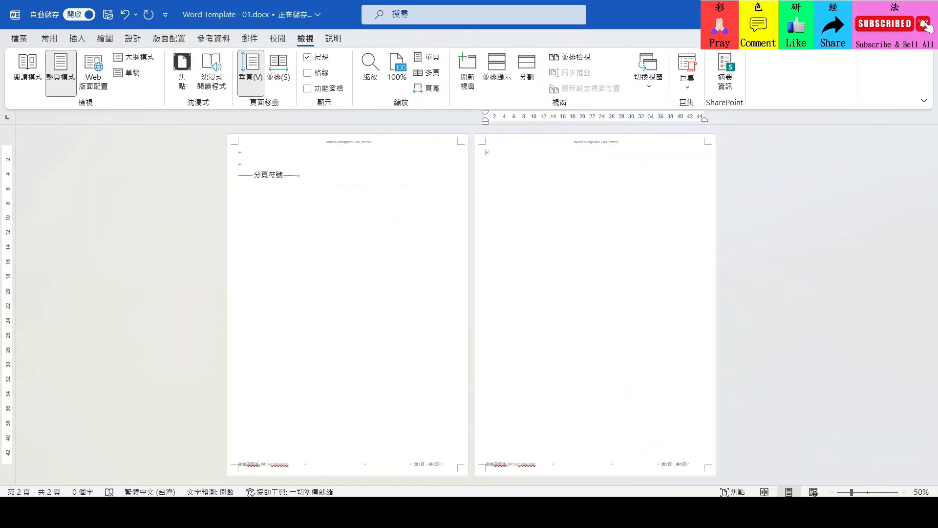
double_click(439, 461)
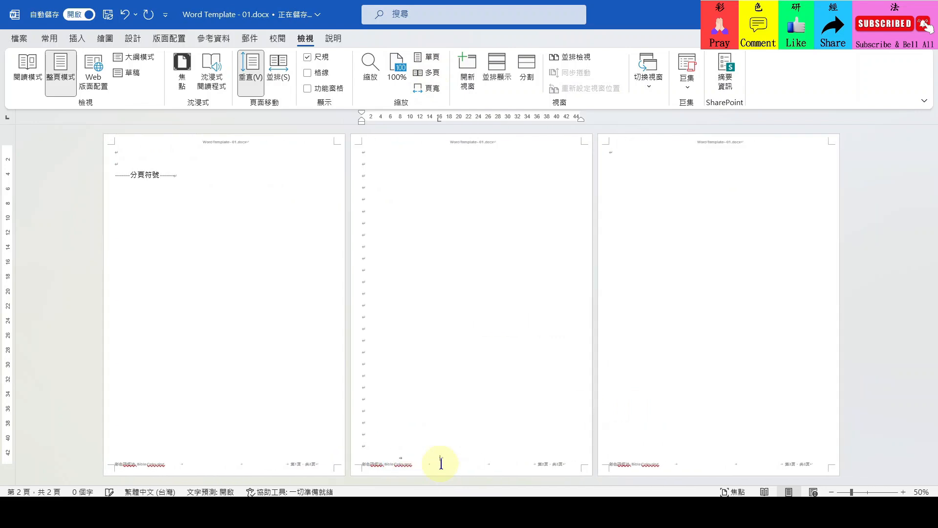
key("ctrl+z")
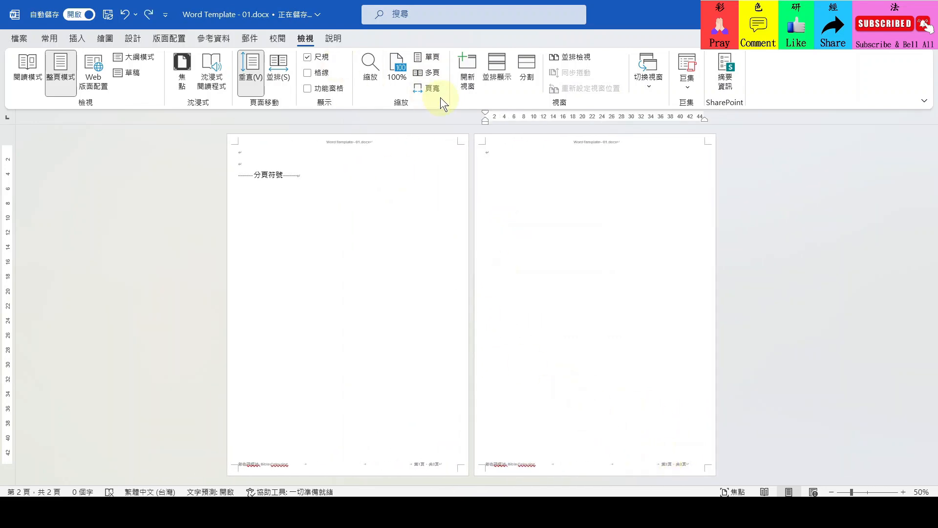
Zoom the document to page width and check the page numbering in the footers
left_click(430, 91)
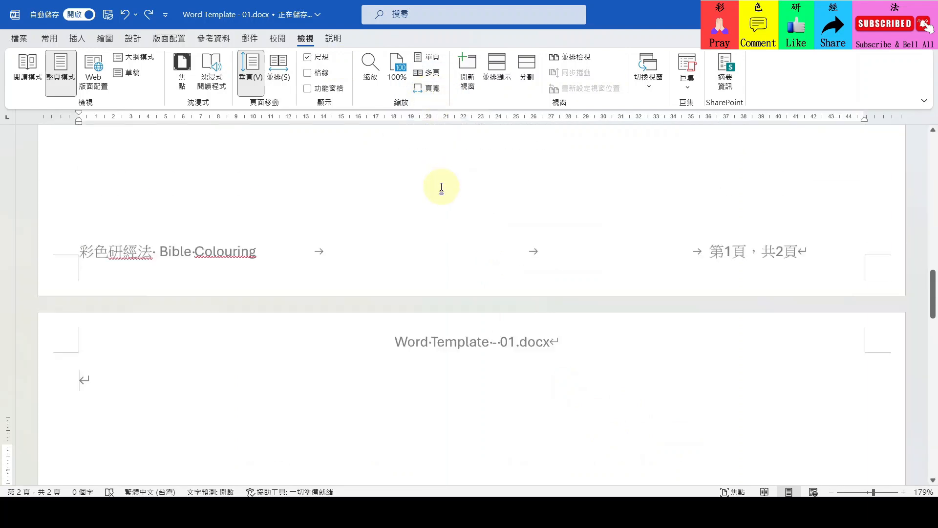
scroll(442, 187, "up", 2)
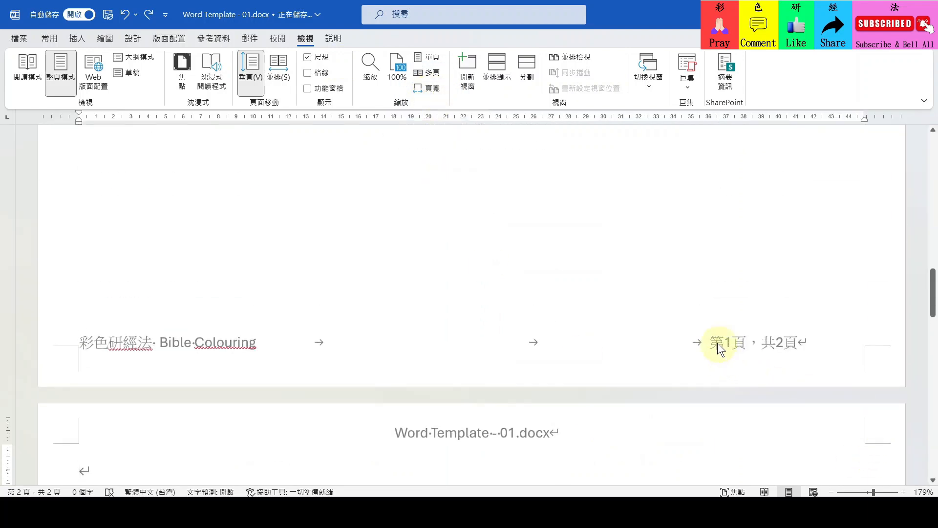
scroll(674, 359, "down", 4)
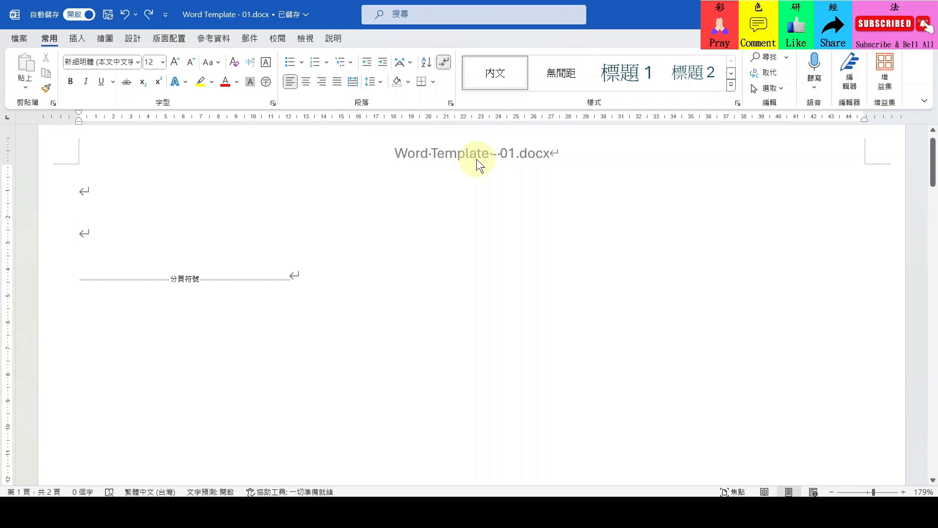
Open the page header for editing and set up a custom border (自訂) applied to the file name paragraph (段落)
double_click(474, 148)
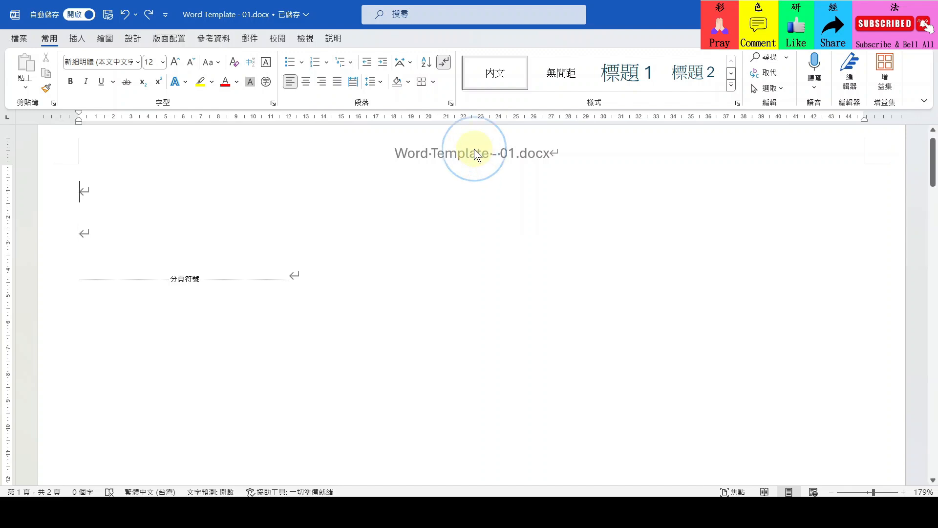
left_click(560, 149)
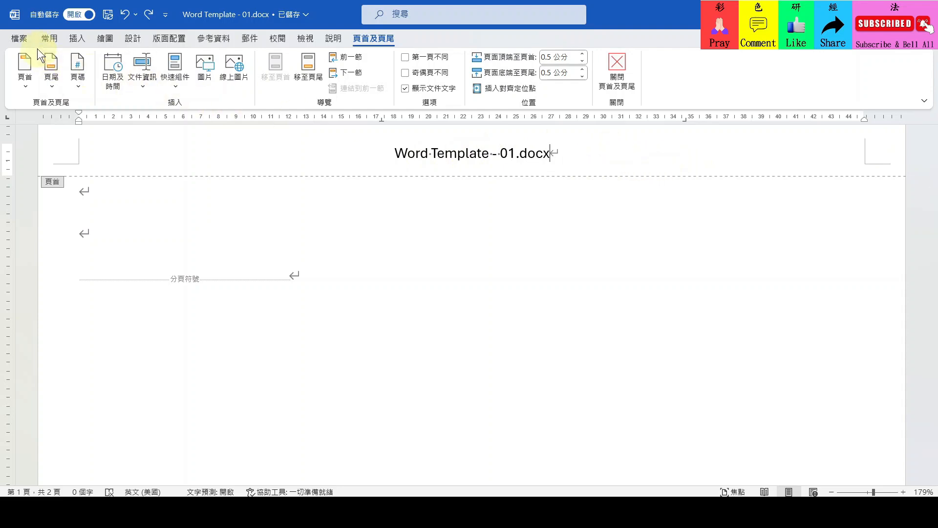
left_click(49, 38)
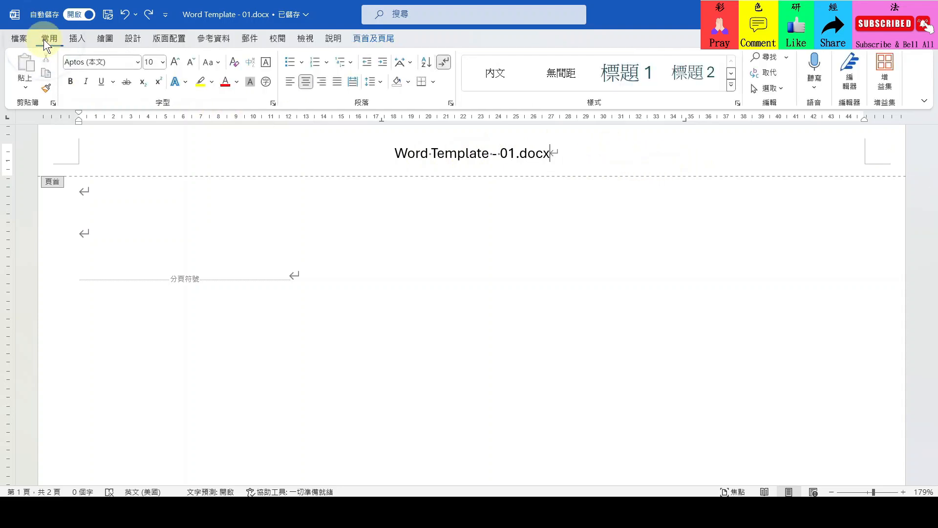
left_click(434, 81)
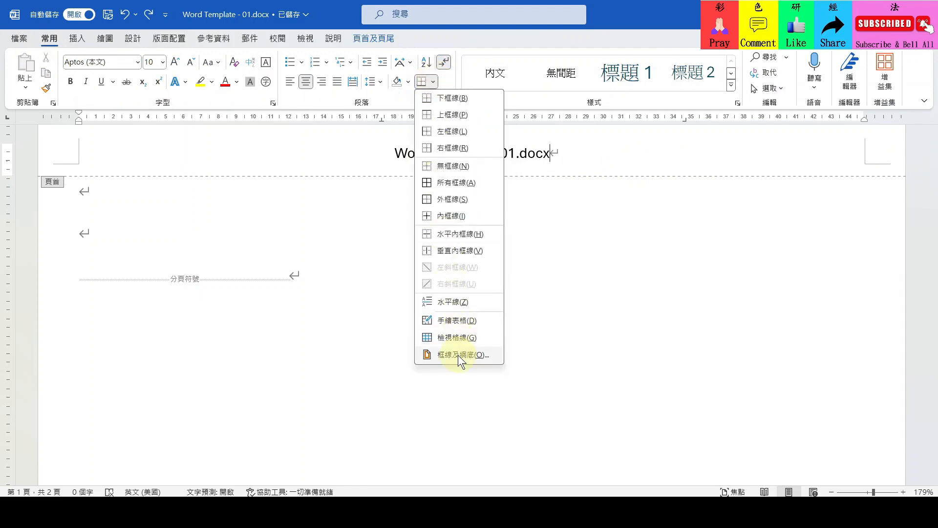
left_click(459, 354)
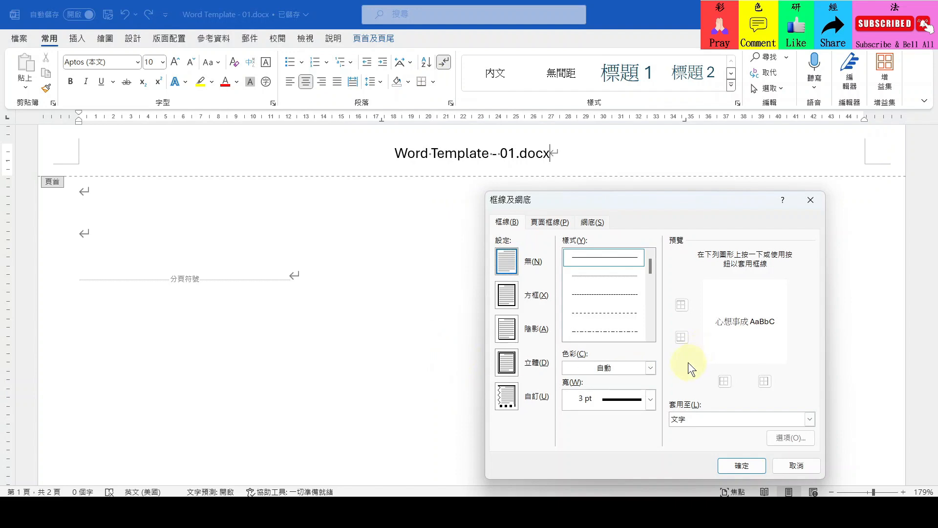
left_click(505, 395)
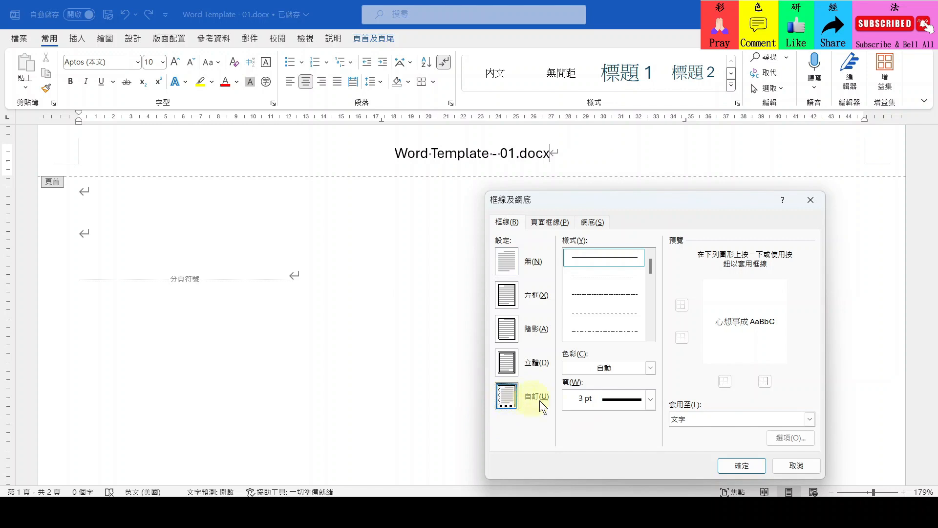
left_click(710, 414)
left_click(705, 439)
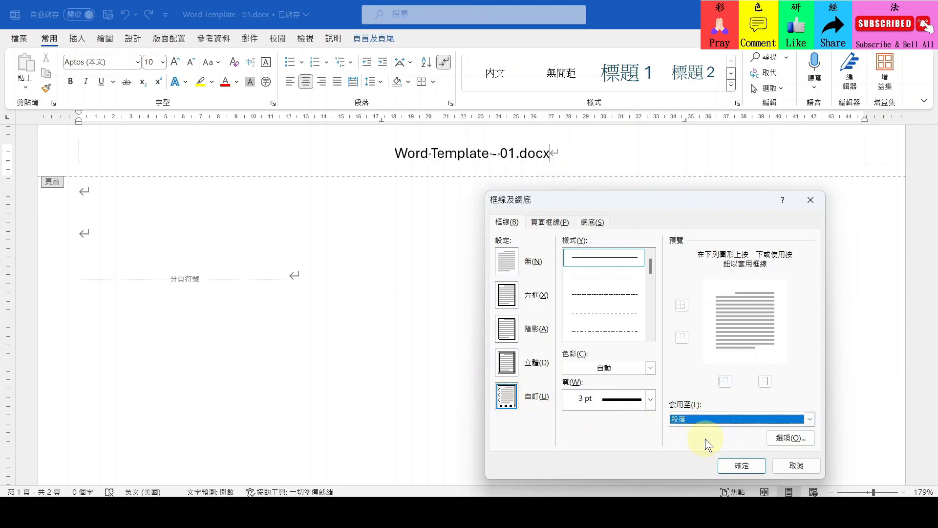
Choose the 3 pt thin-thick double line style and place it on the header paragraph's bottom edge
left_click(649, 335)
left_click(649, 336)
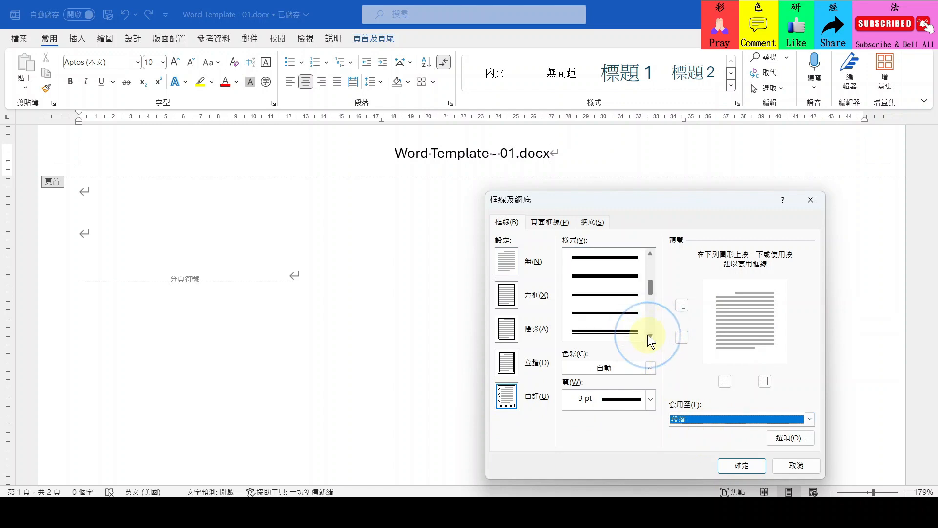
left_click(649, 336)
left_click(648, 335)
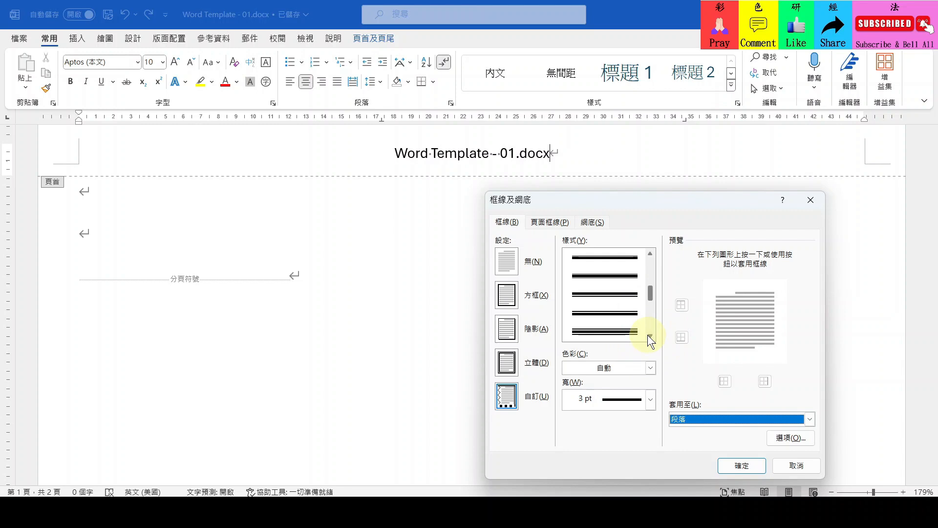
left_click(626, 309)
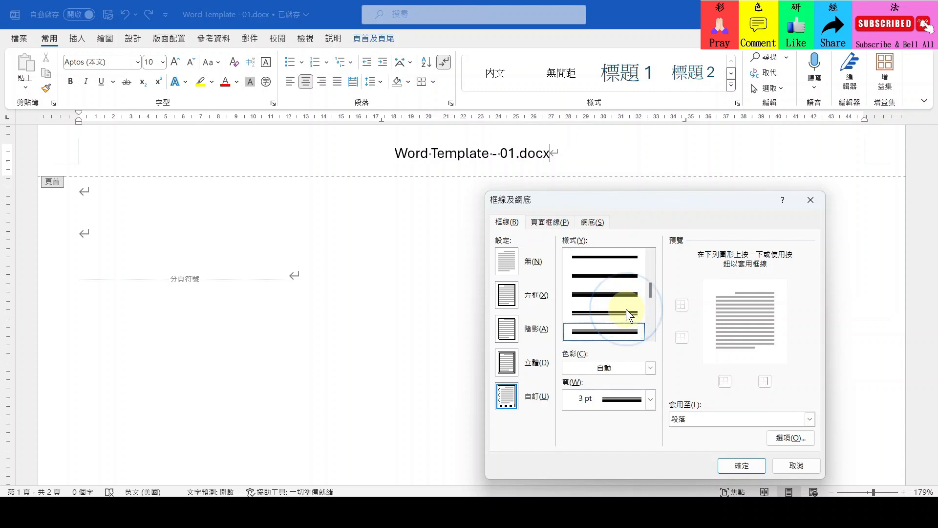
left_click(751, 350)
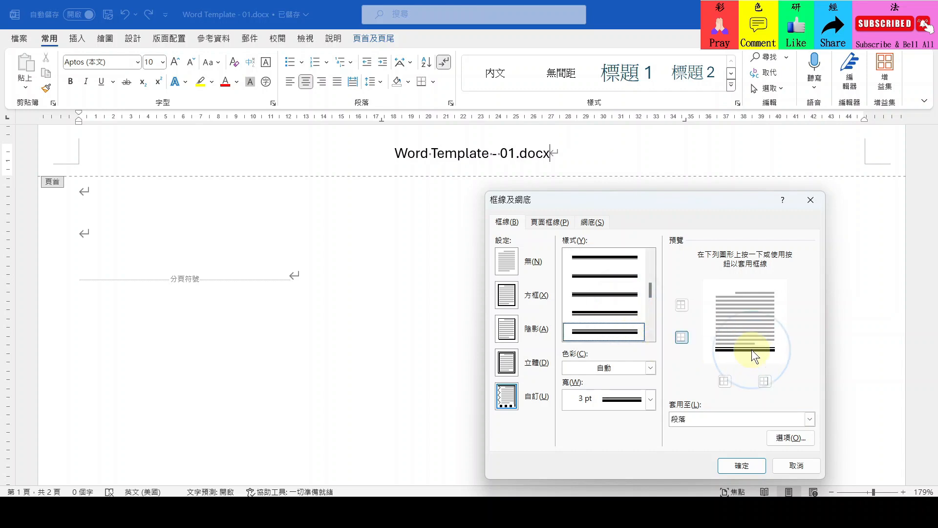
Colour the header's bottom border orange-red from the standard colours and apply it
left_click(654, 370)
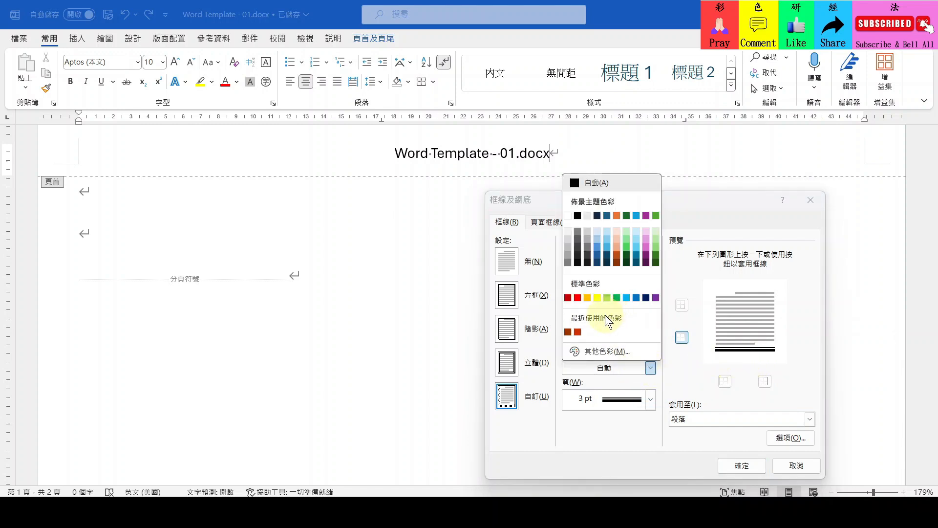
left_click(591, 350)
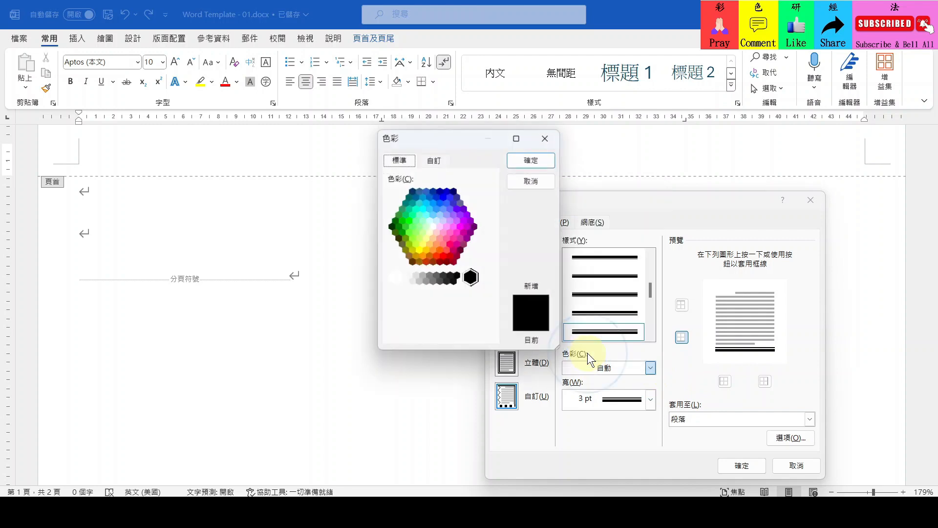
left_click(426, 262)
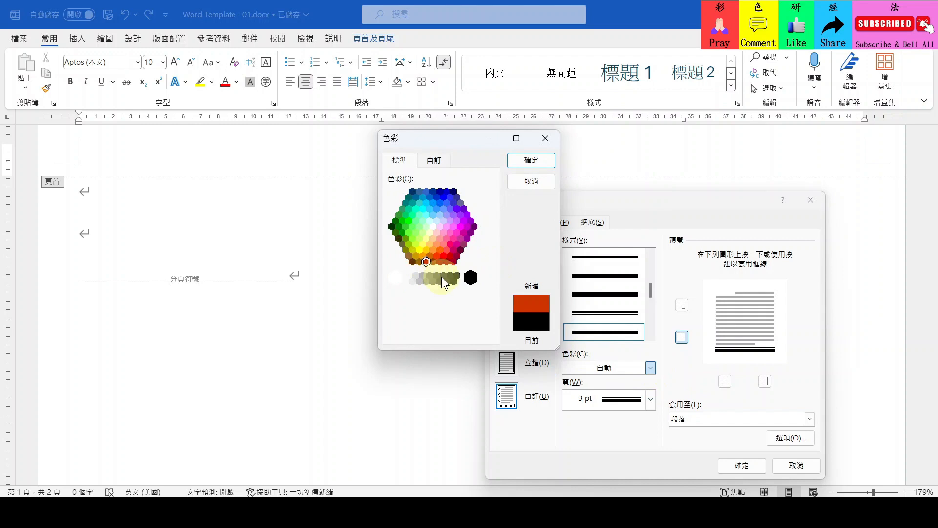
left_click(526, 161)
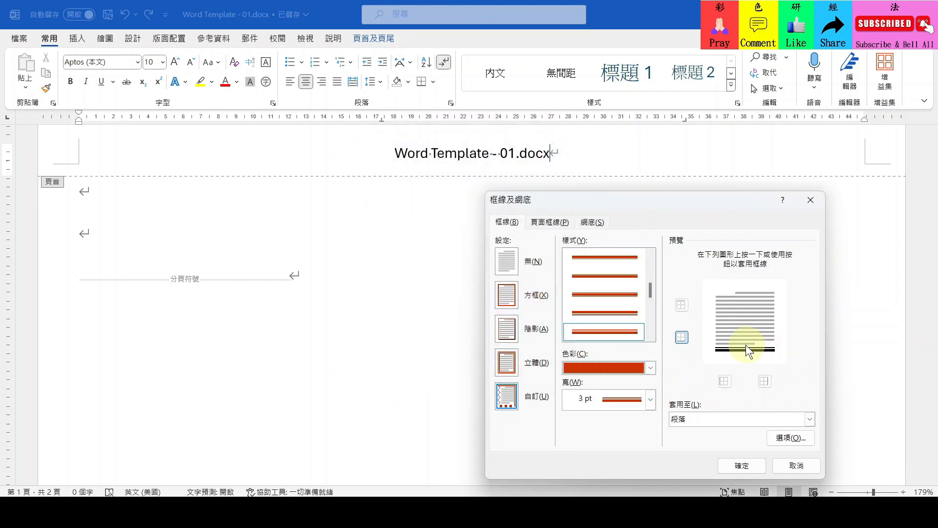
left_click(741, 465)
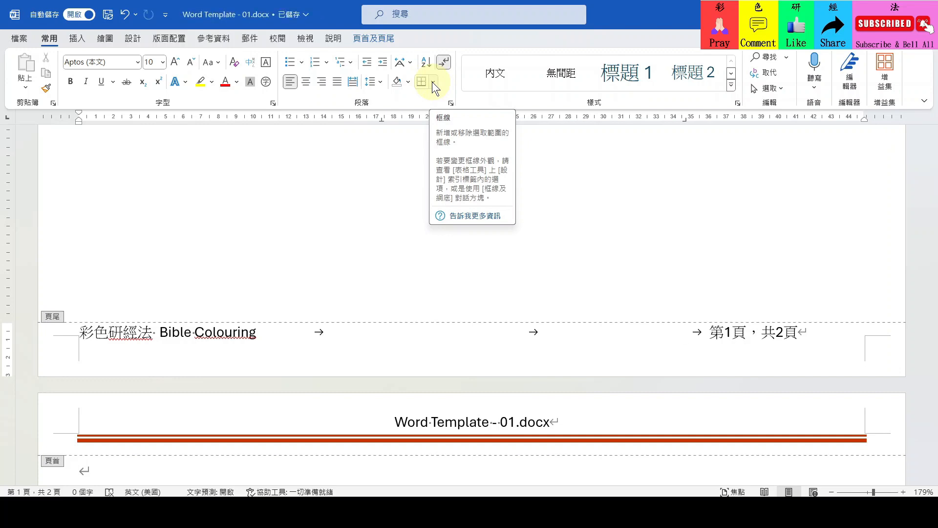
Set up a custom border (自訂) for the footer paragraph (段落) in the recently used orange-red
left_click(432, 81)
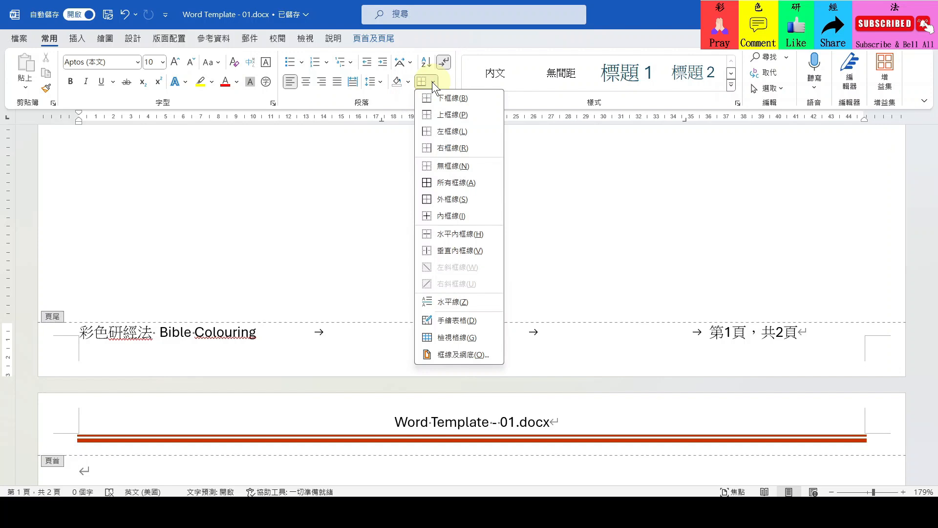
left_click(470, 356)
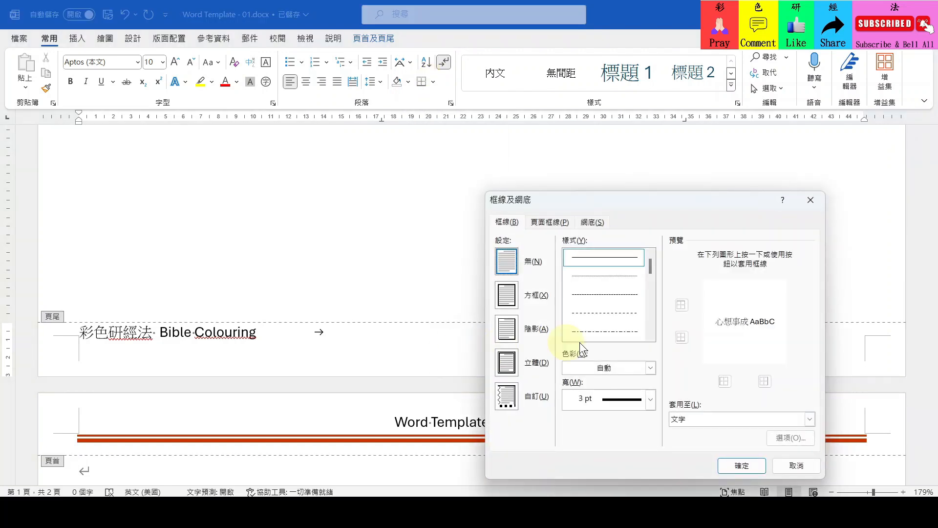
left_click(501, 391)
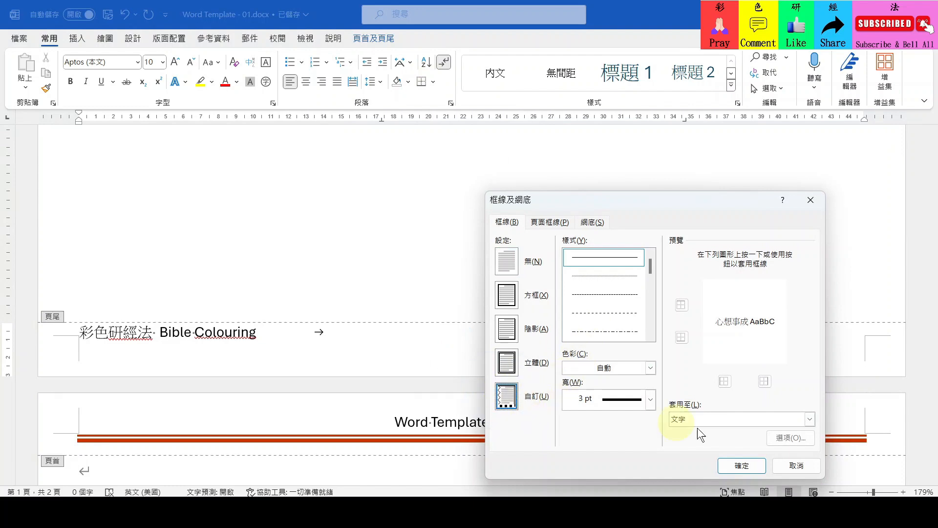
left_click(717, 415)
left_click(702, 438)
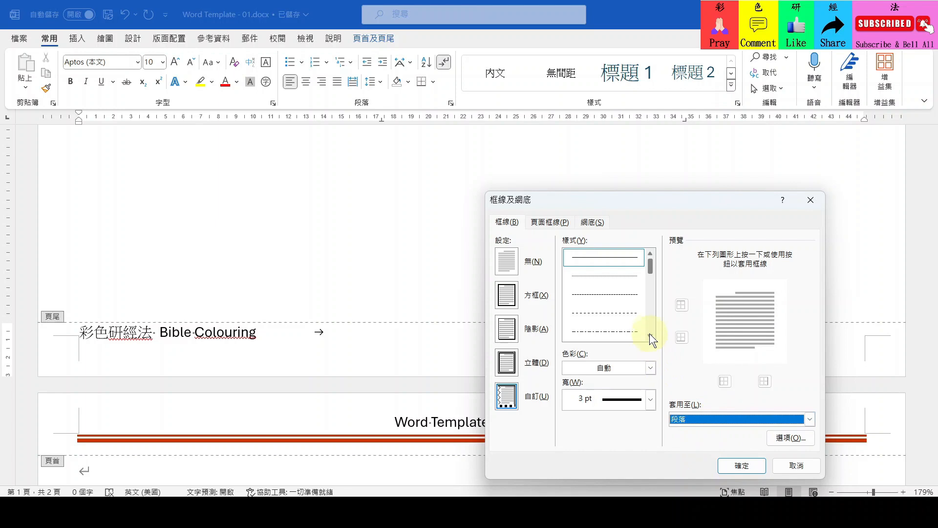
left_click(650, 366)
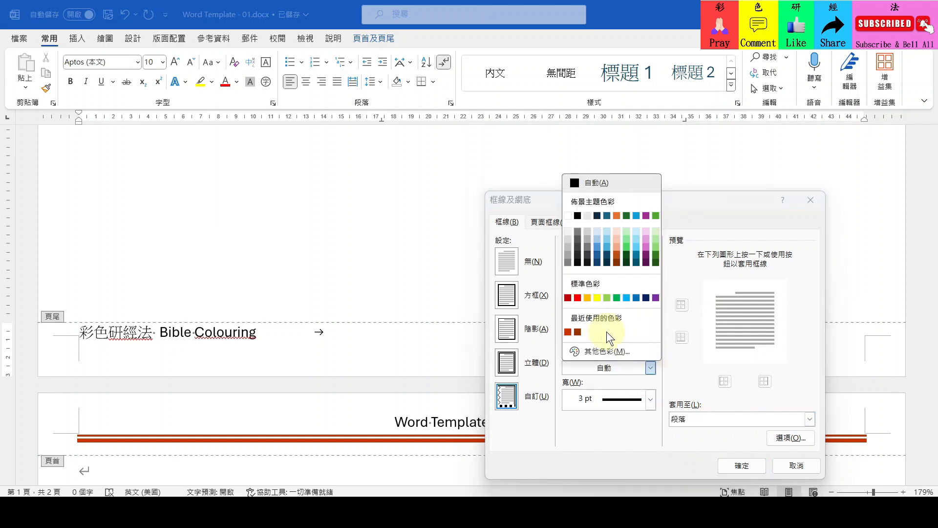
left_click(569, 331)
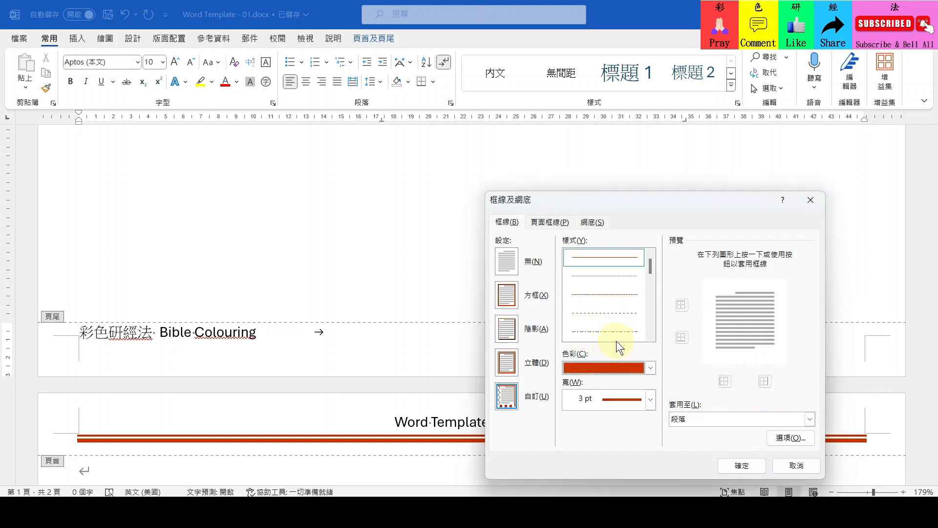
Choose the 3 pt thick-thin double line style and apply it to the footer paragraph's top edge
left_click(650, 335)
left_click(650, 335)
left_click(650, 335)
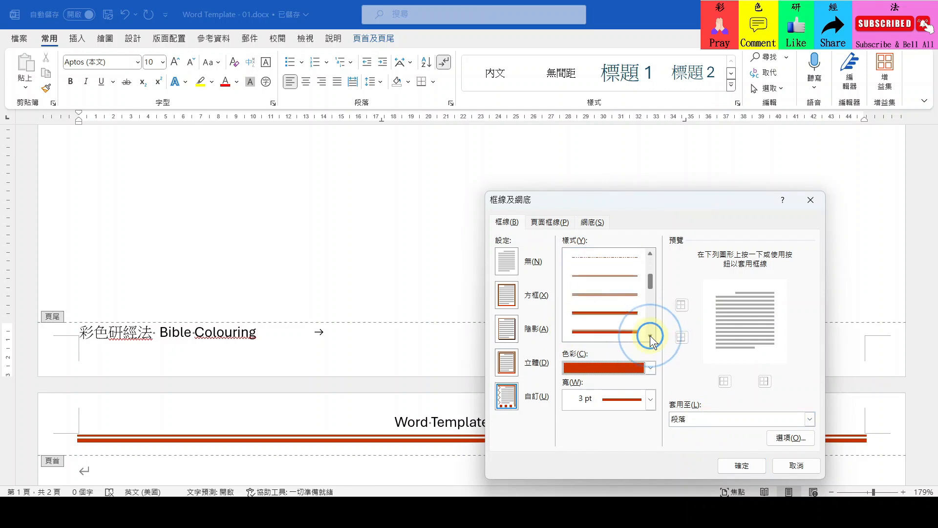
left_click(650, 335)
left_click(650, 335)
left_click(650, 335)
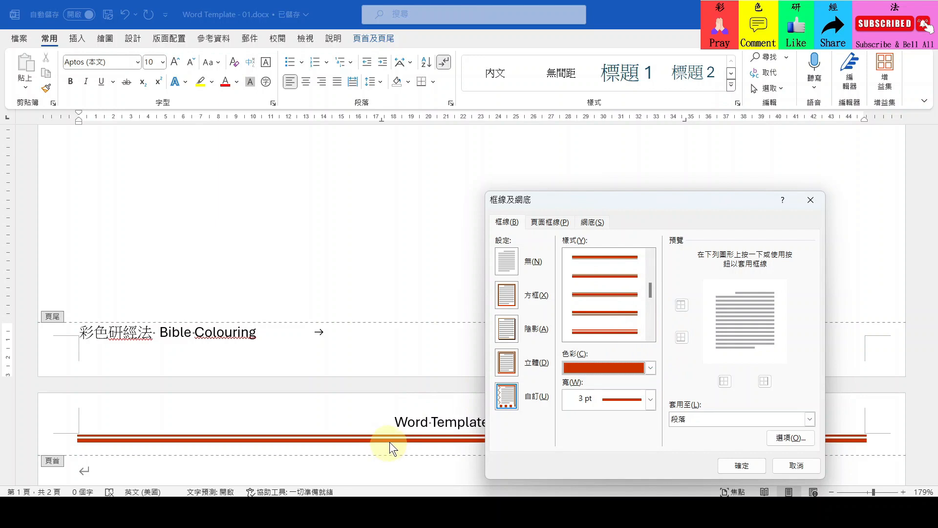
left_click(623, 311)
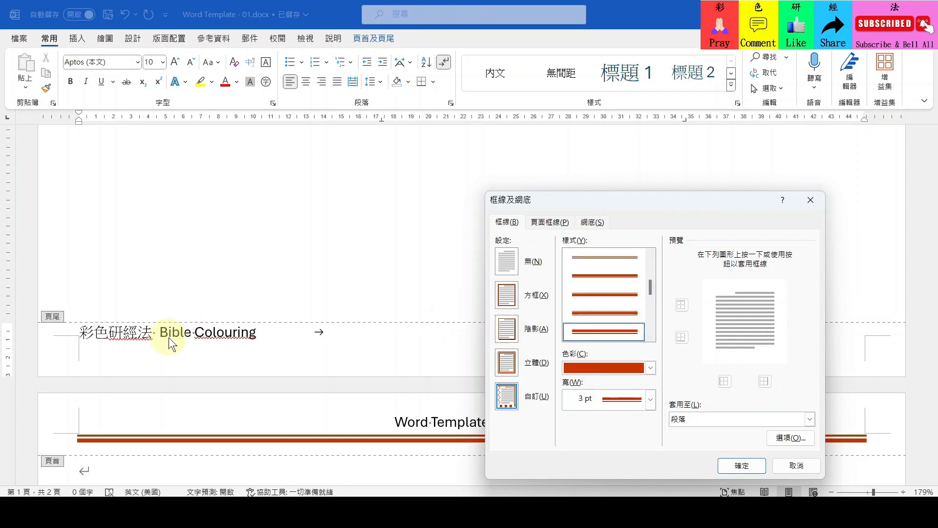
left_click(760, 293)
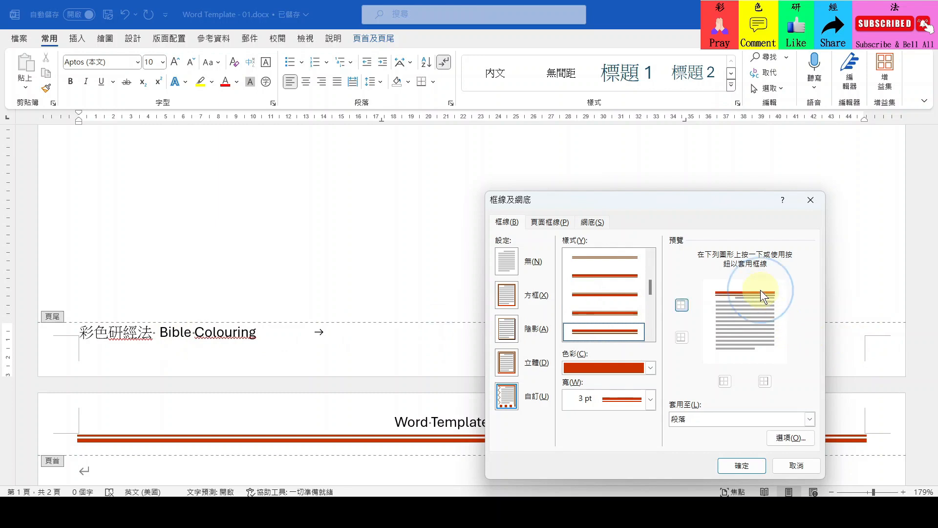
left_click(743, 465)
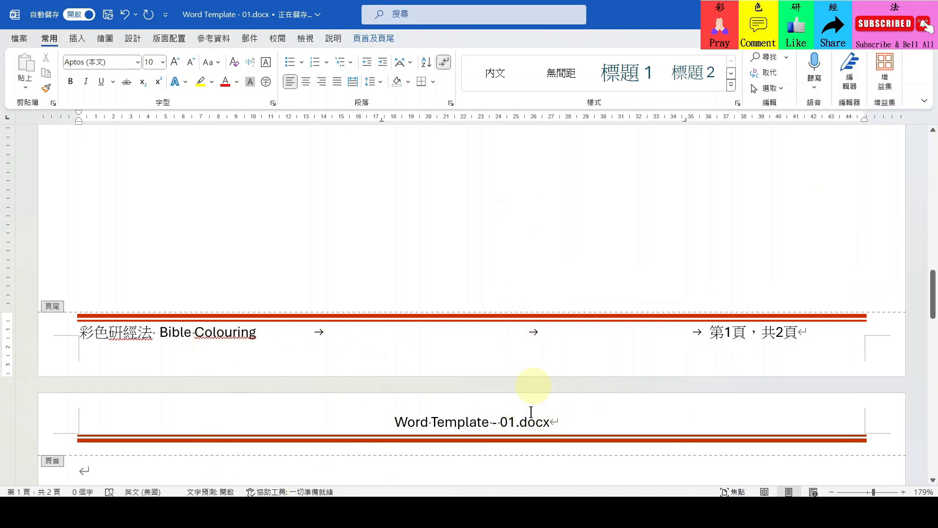
Return to the document body and show multiple pages at once
double_click(530, 268)
left_click(306, 37)
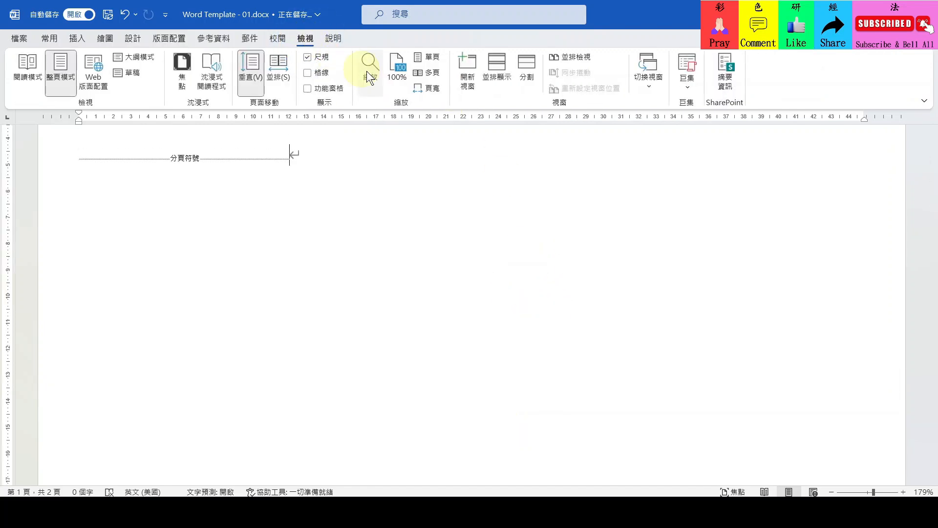
left_click(436, 77)
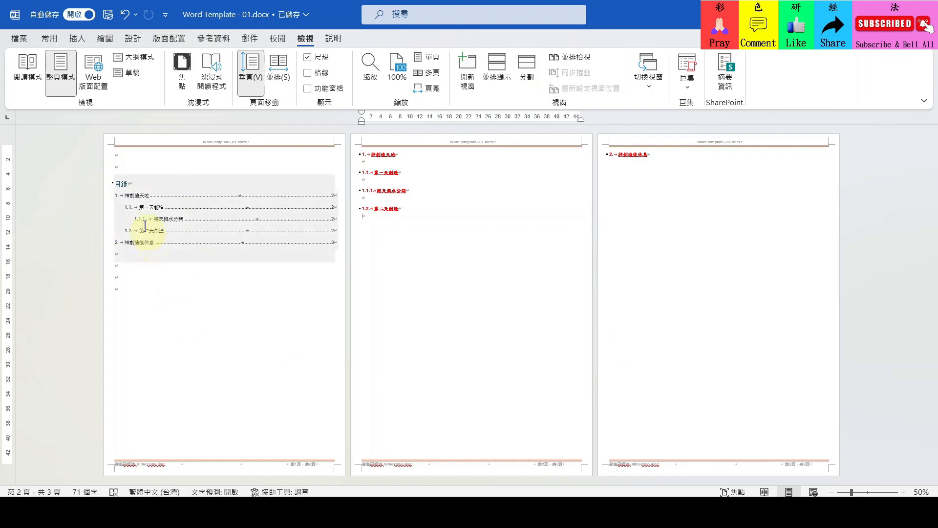
Update the entire table of contents (更新整個目錄) on the first page and deselect it
left_click(145, 205)
right_click(147, 210)
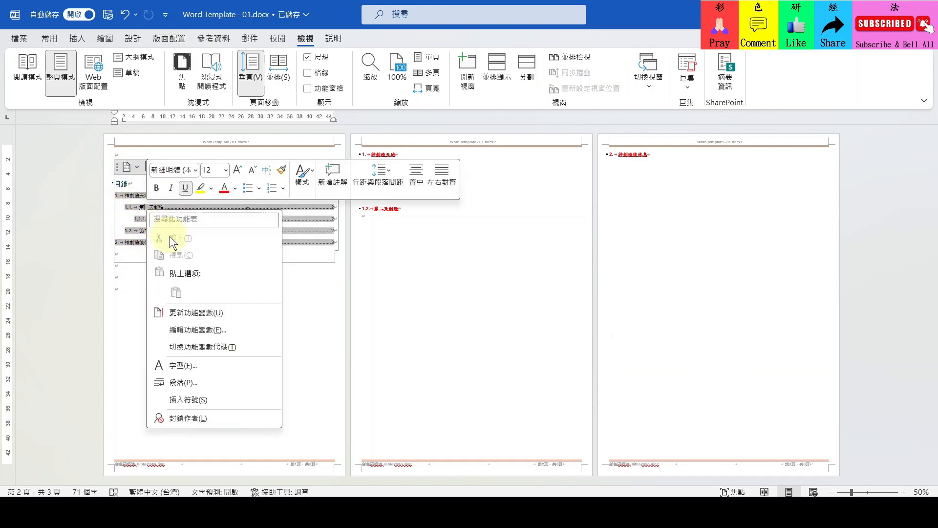
left_click(206, 311)
left_click(467, 251)
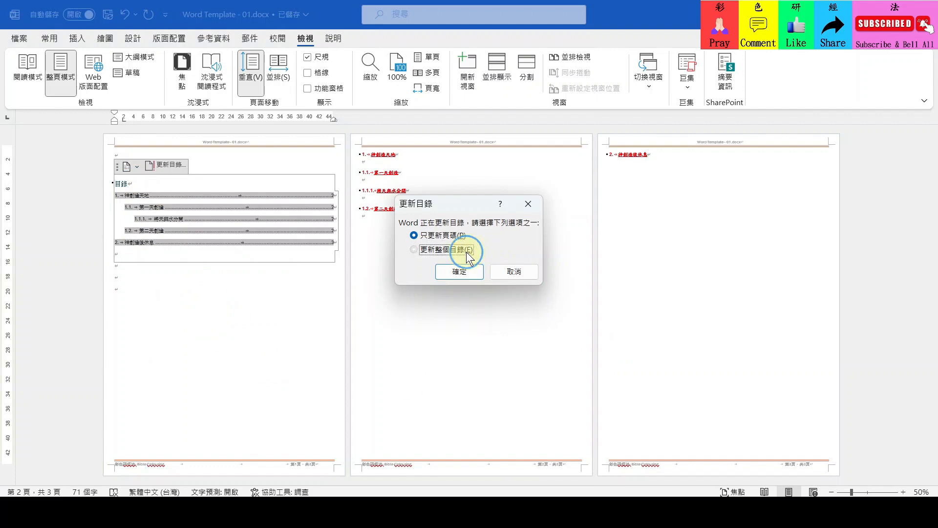
left_click(459, 271)
left_click(252, 321)
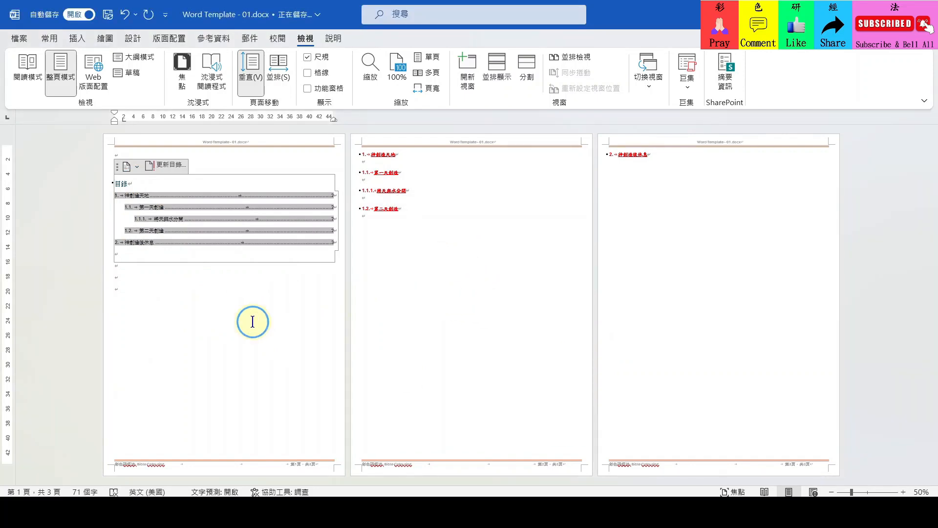
left_click(432, 189)
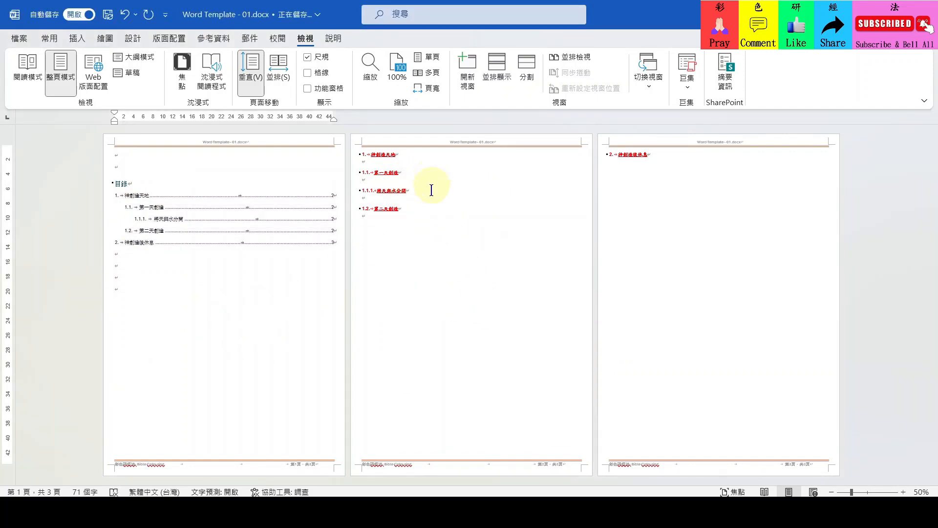
left_click(214, 253)
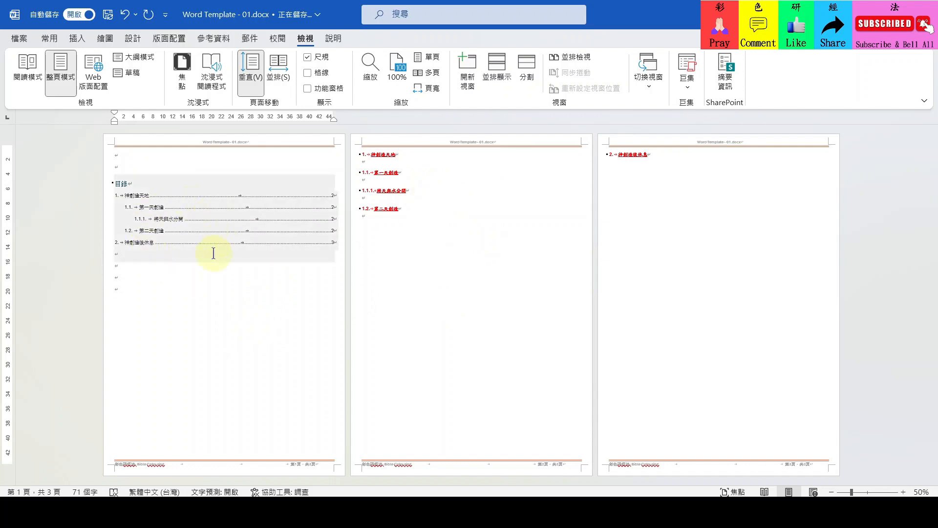
left_click(357, 203)
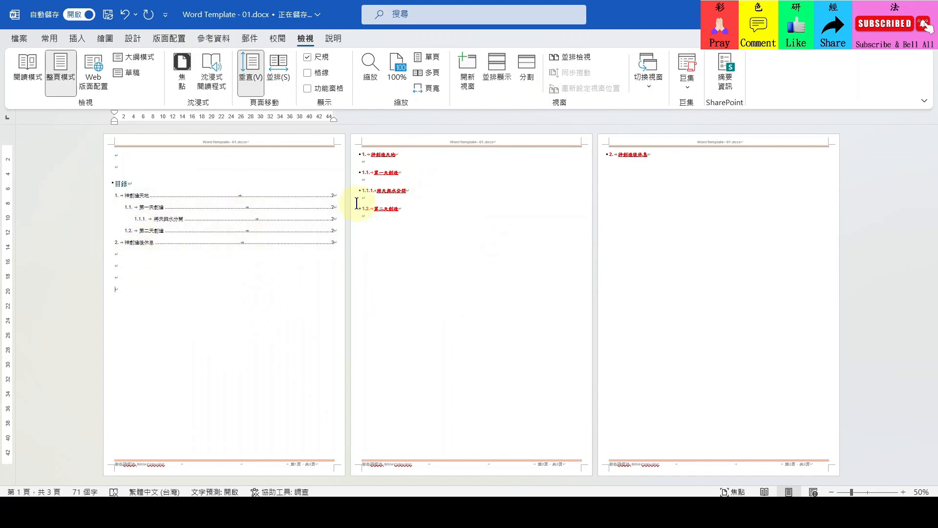
Apply the 1. / 1.1. / 1.1.1. multilevel list from the list library to the blank page's paragraph
left_click(383, 220)
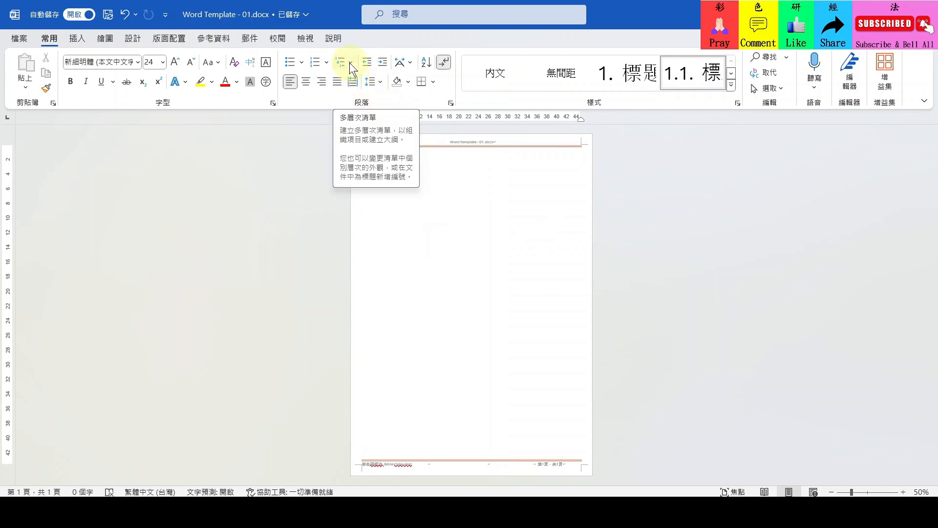
left_click(348, 59)
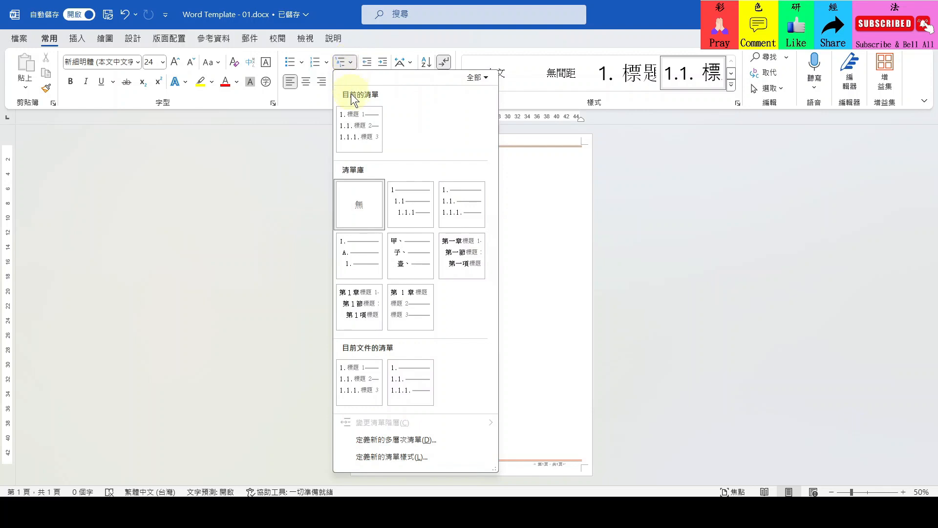
mouse_move(450, 205)
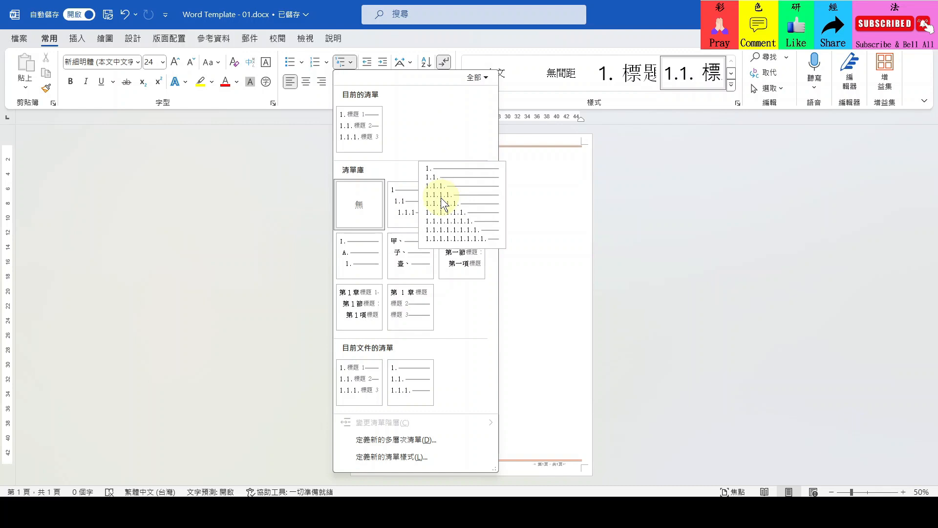
left_click(441, 202)
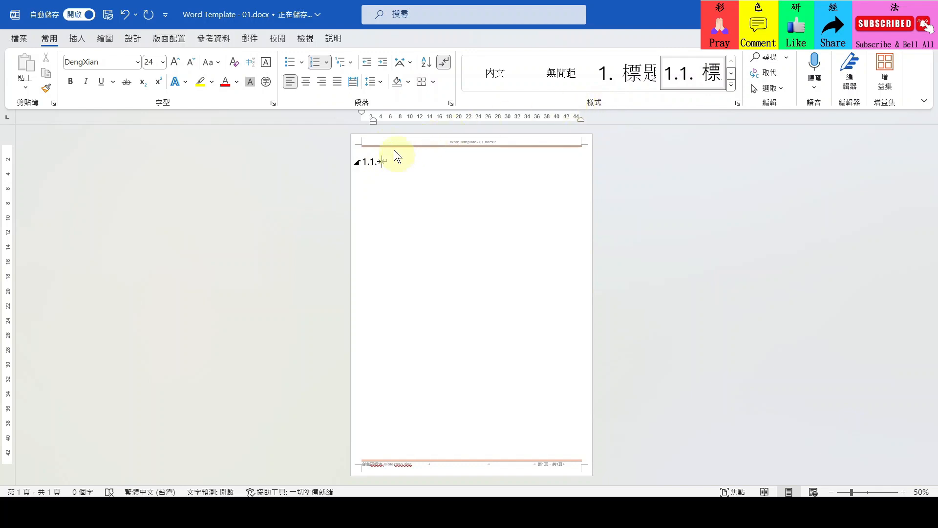
left_click(350, 63)
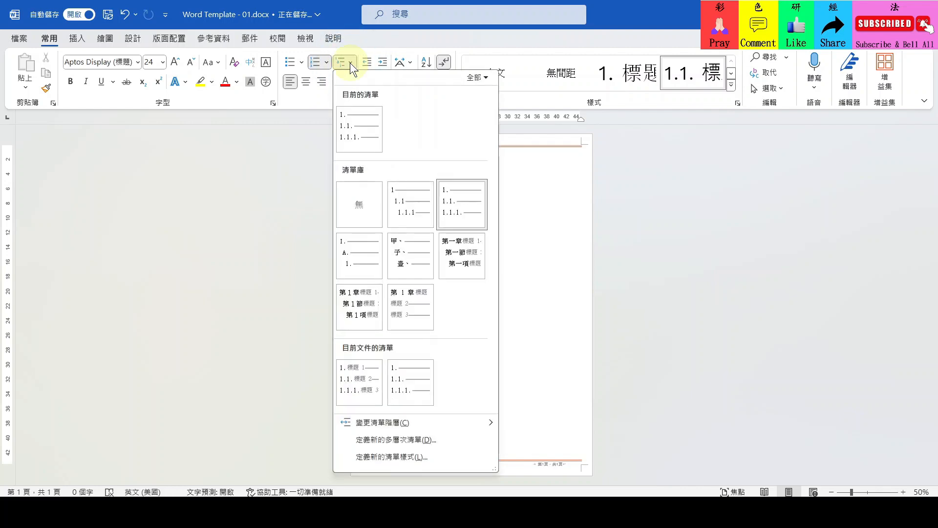
left_click(359, 129)
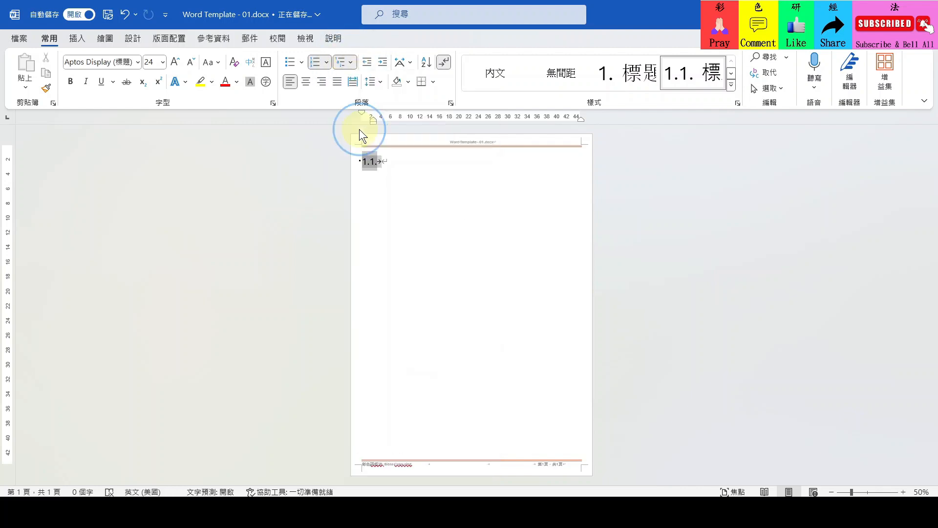
Define a new multilevel list (定義新的多層次清單) with level 1 linked to the style 標題 1
left_click(351, 63)
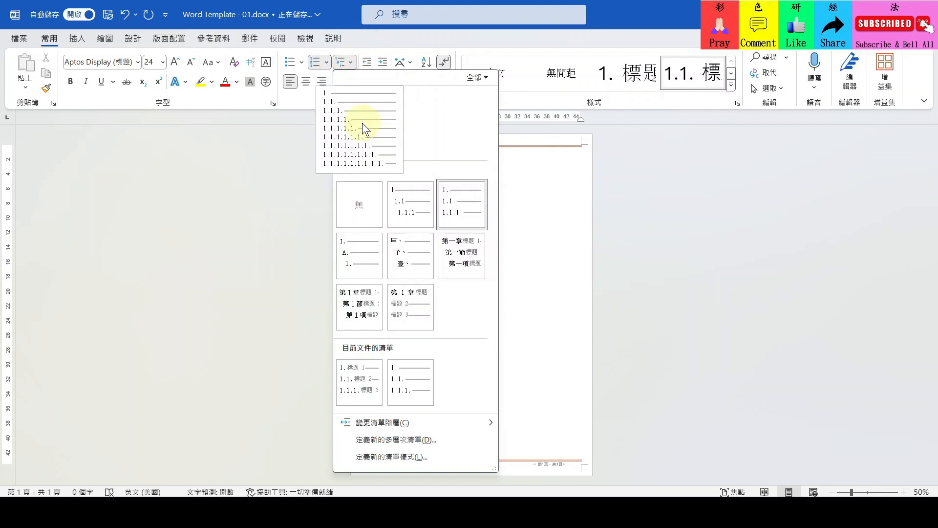
mouse_move(408, 315)
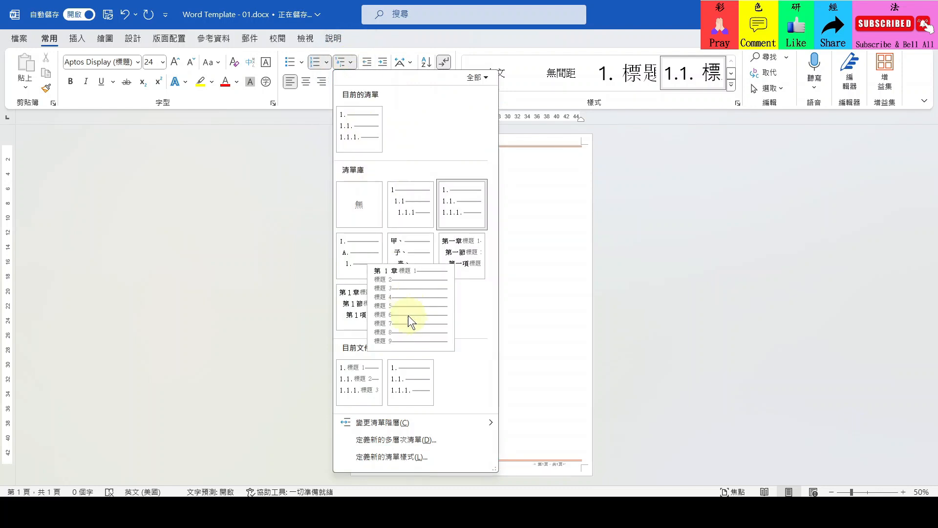
left_click(417, 440)
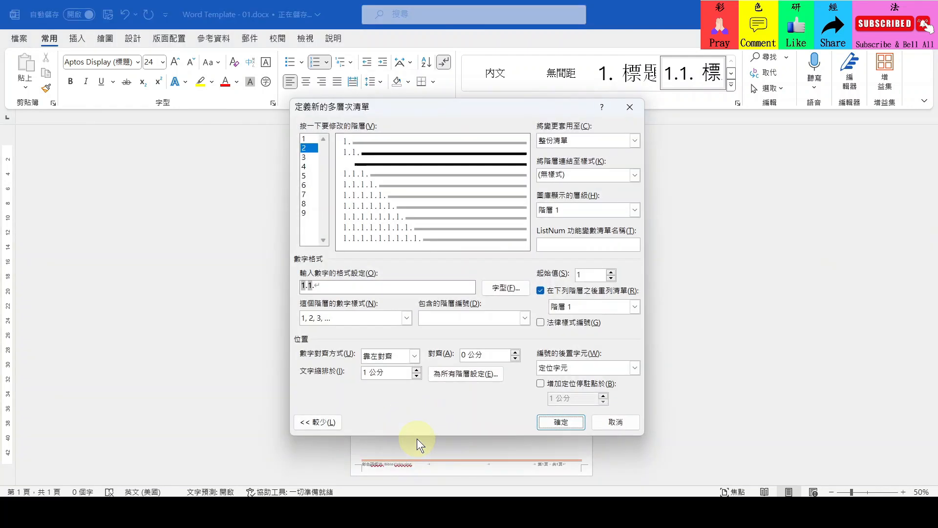
left_click(303, 138)
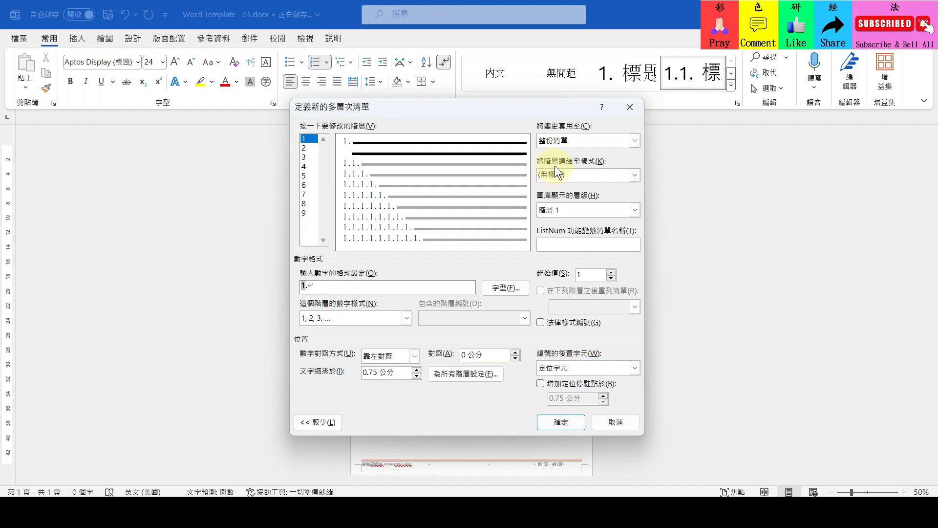
left_click(638, 178)
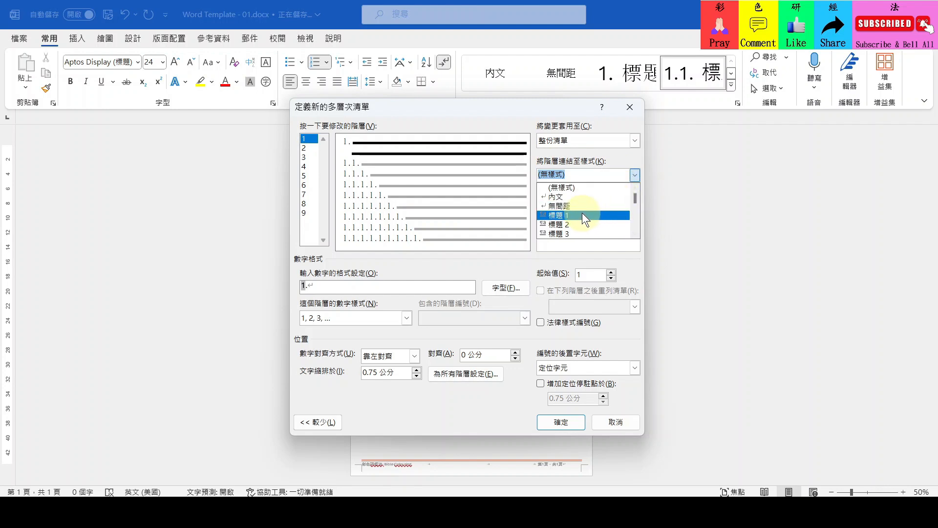
left_click(566, 215)
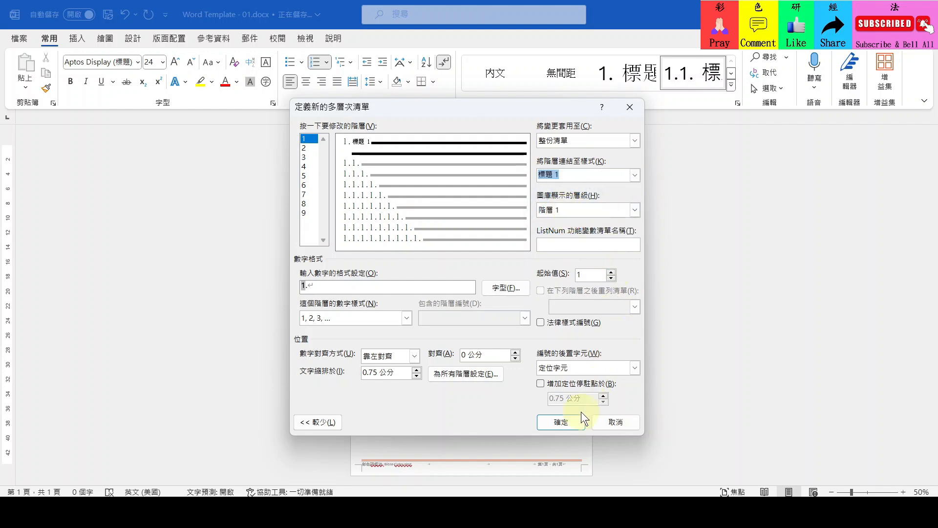
left_click(561, 422)
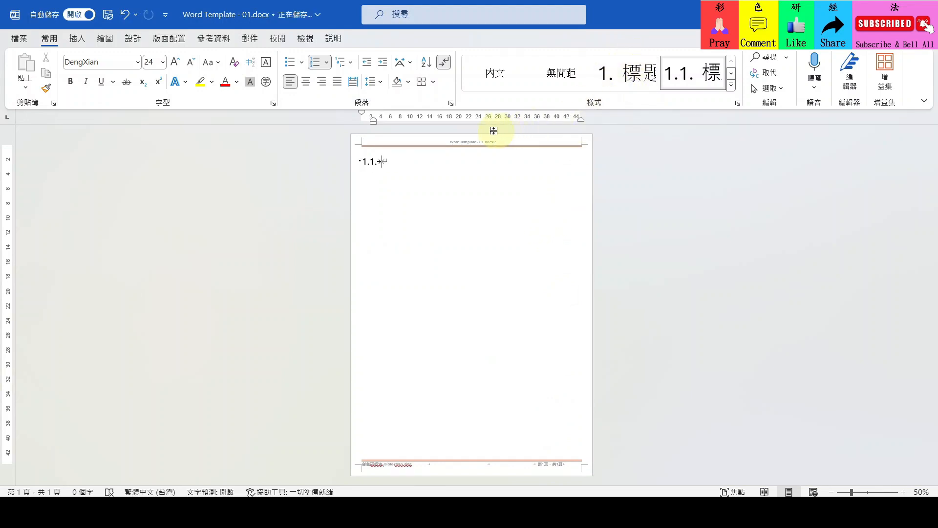
Link level 2 of the multilevel list to the style 標題 2
left_click(348, 65)
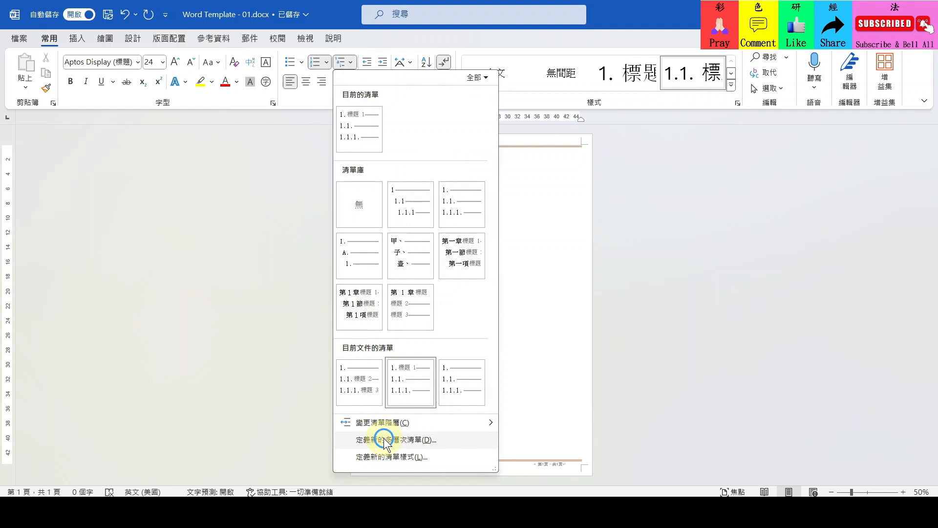
left_click(385, 440)
left_click(589, 174)
left_click(571, 227)
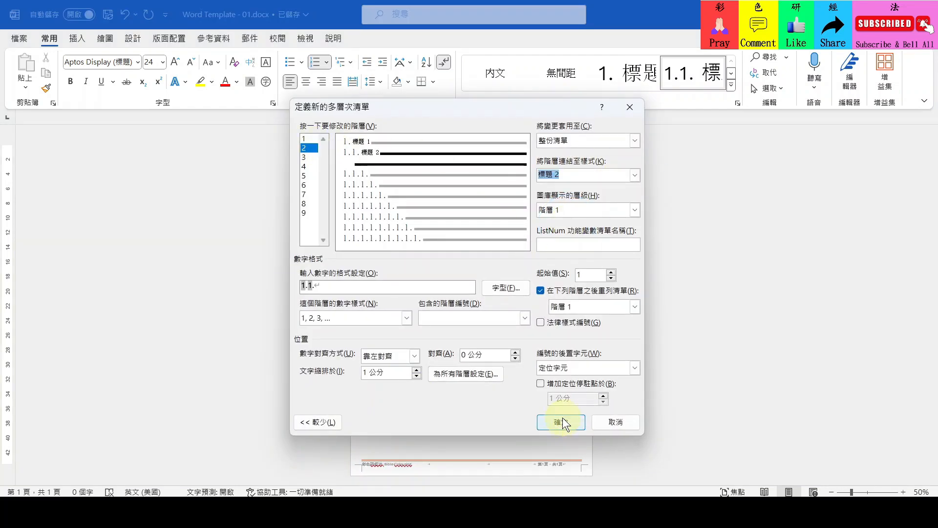
left_click(561, 419)
Link level 3 of the multilevel list to the style 標題 3
left_click(342, 62)
left_click(386, 438)
left_click(305, 157)
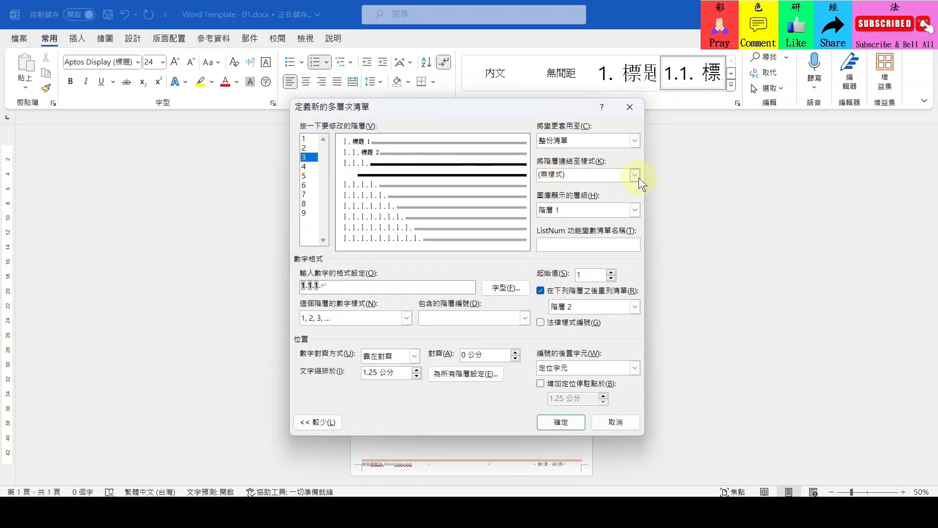
left_click(635, 175)
left_click(561, 421)
Link level 4 of the multilevel list to the style 標題 4
left_click(342, 62)
left_click(362, 437)
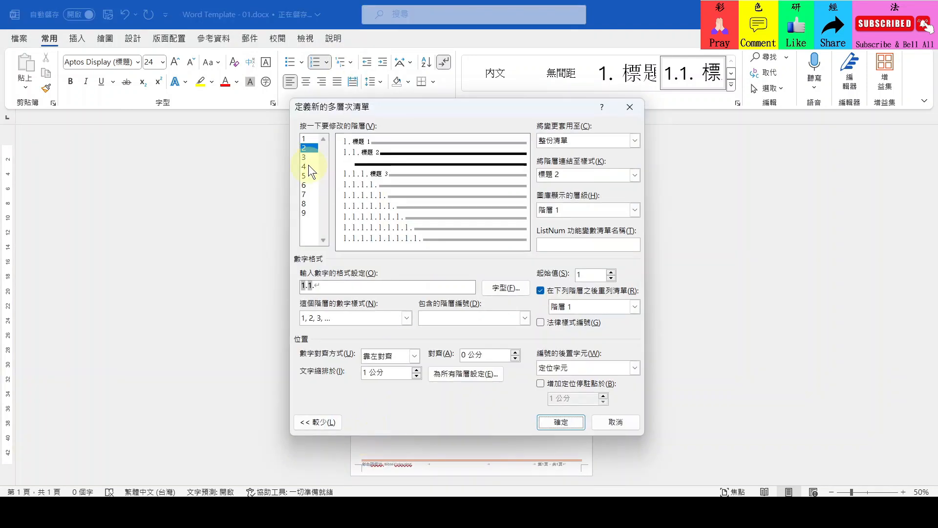
left_click(306, 166)
left_click(634, 174)
left_click(591, 221)
key("Return")
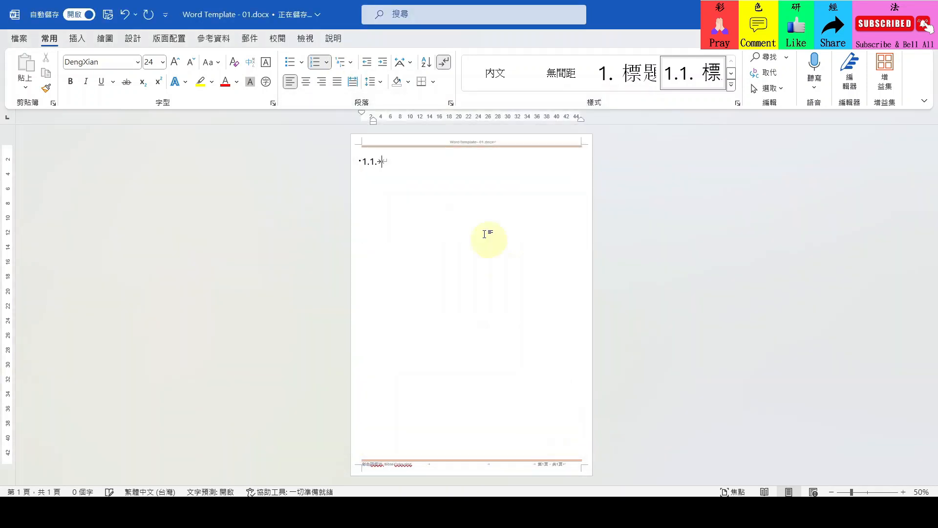
Link level 5 of the multilevel list to its corresponding heading style
left_click(342, 62)
left_click(391, 439)
left_click(304, 176)
left_click(634, 175)
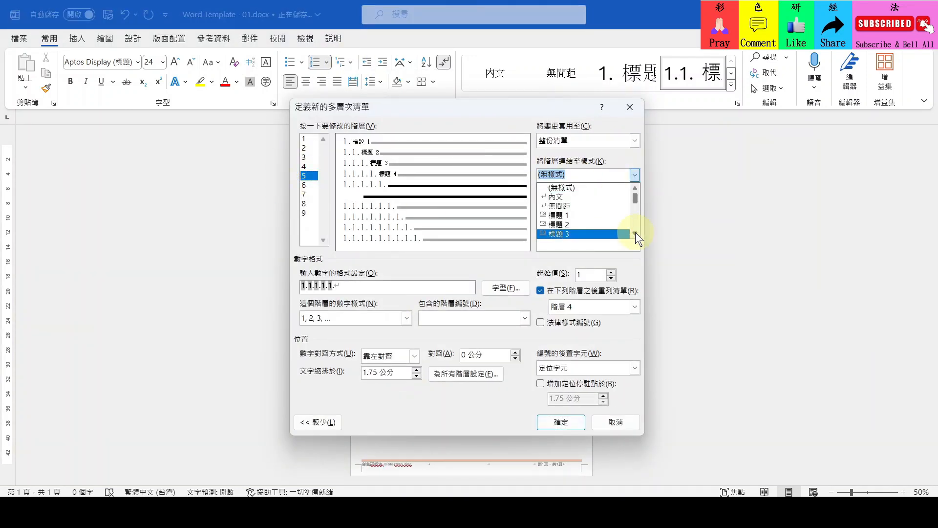
left_click(635, 233)
left_click(557, 423)
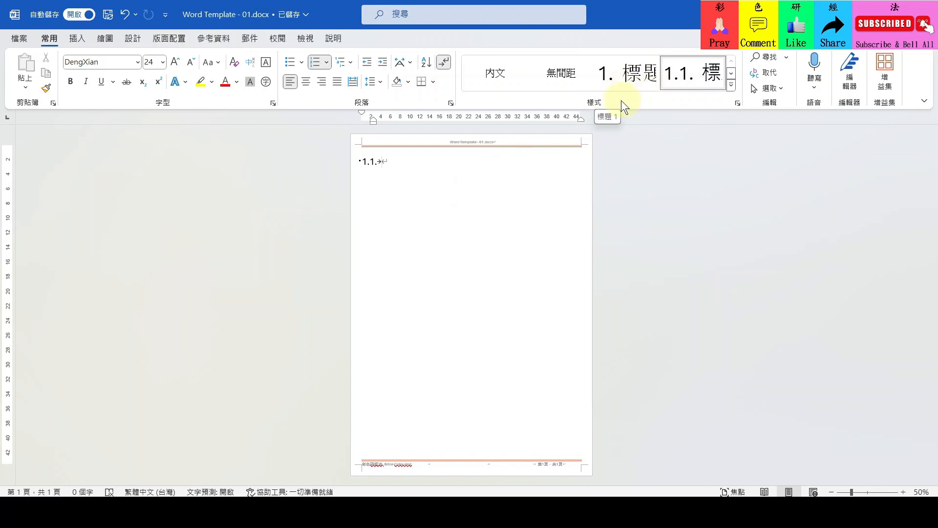
Apply 標題 1 to the paragraph and modify the style's font to 標楷體 at size 12
left_click(617, 84)
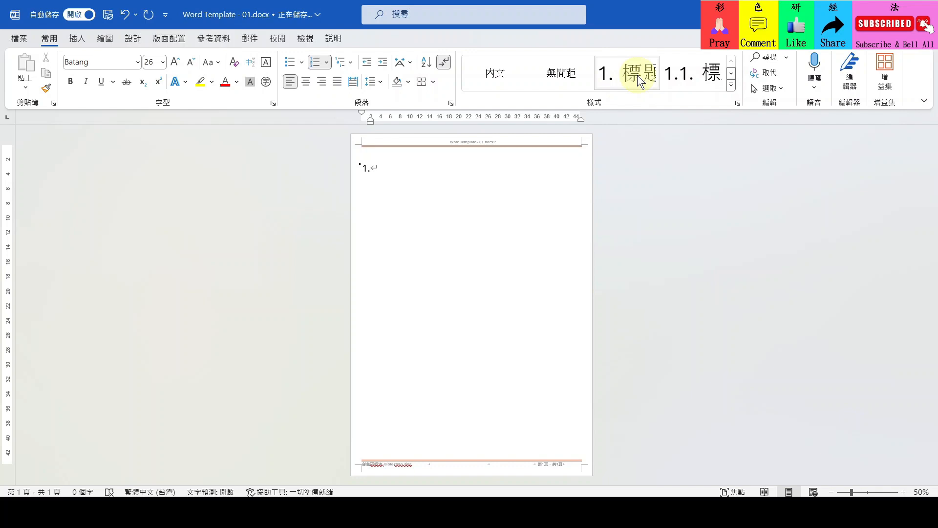
right_click(637, 75)
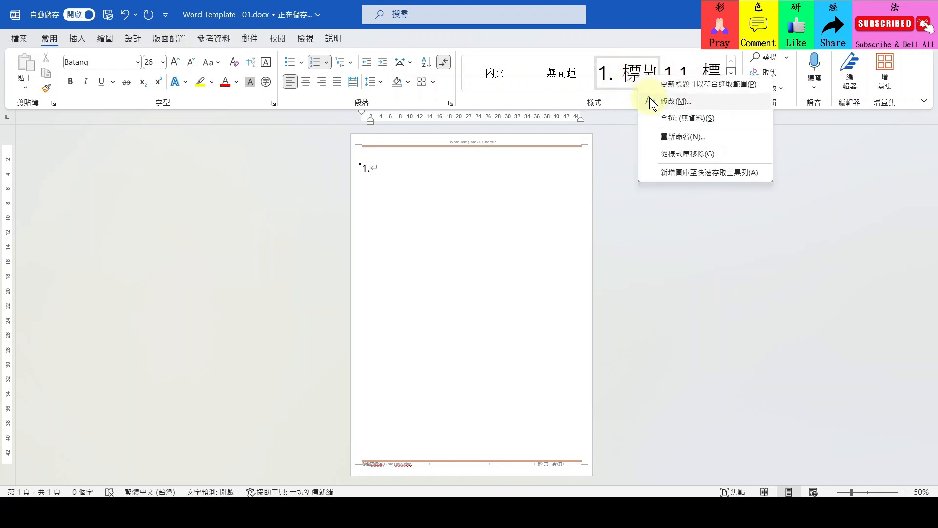
left_click(650, 100)
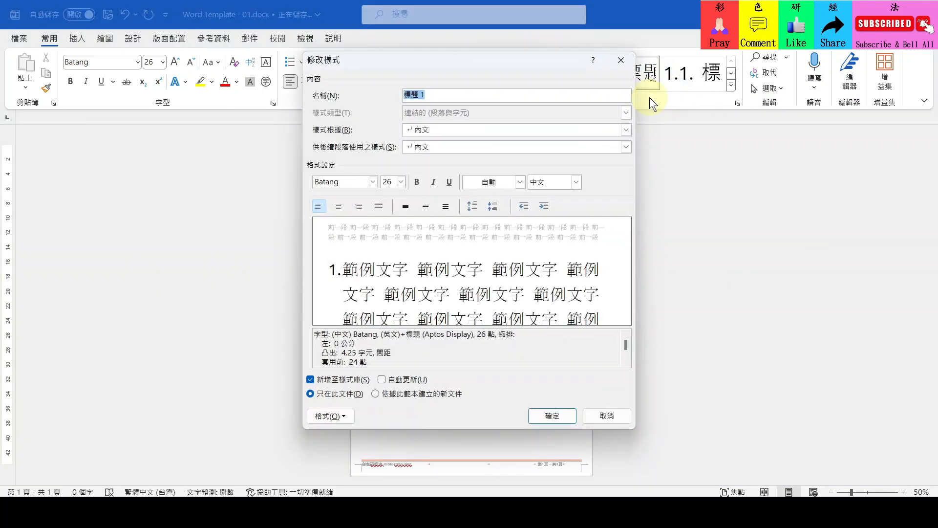
left_click(373, 181)
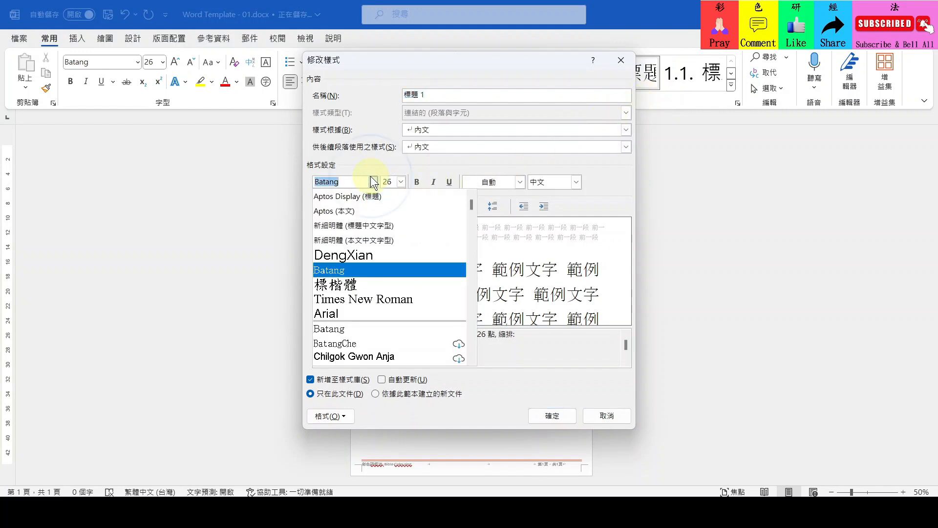
left_click(358, 285)
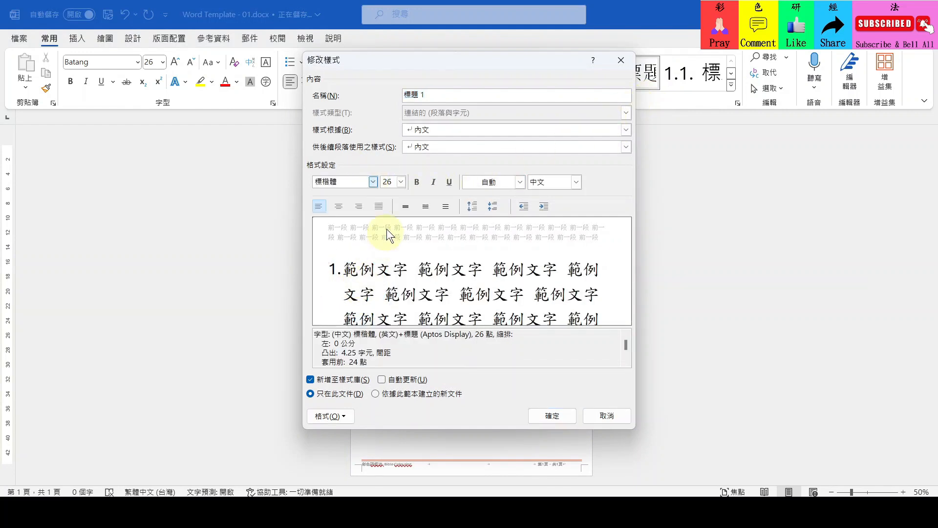
left_click(402, 180)
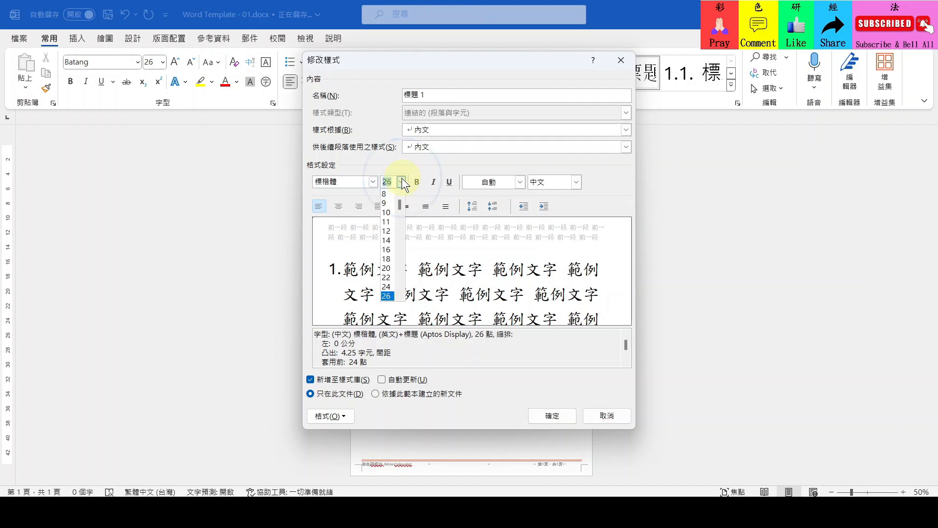
left_click(388, 232)
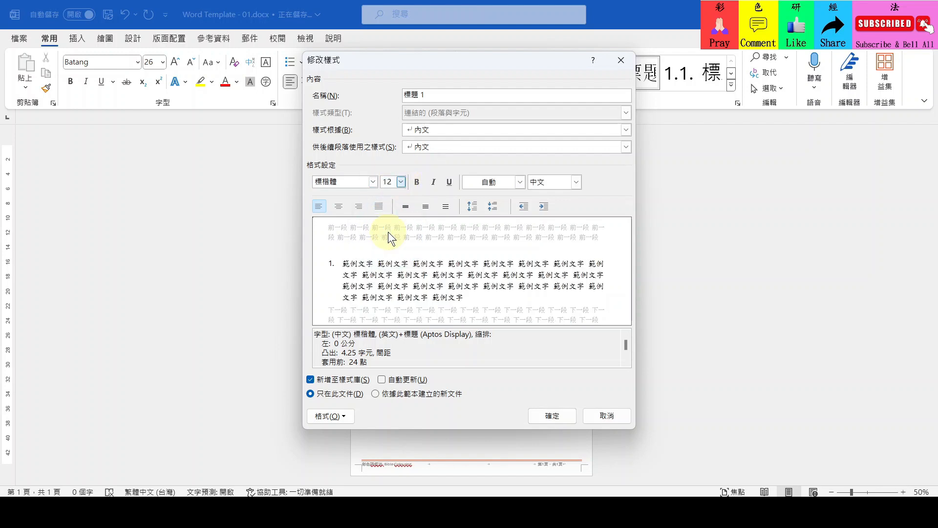
Make the 標題 1 style bold, underlined and standard red
left_click(416, 181)
left_click(450, 182)
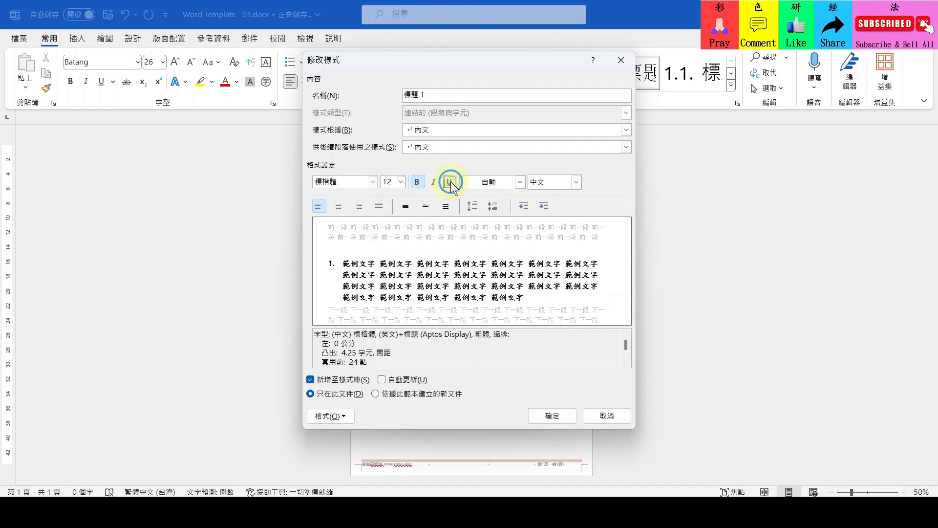
left_click(518, 181)
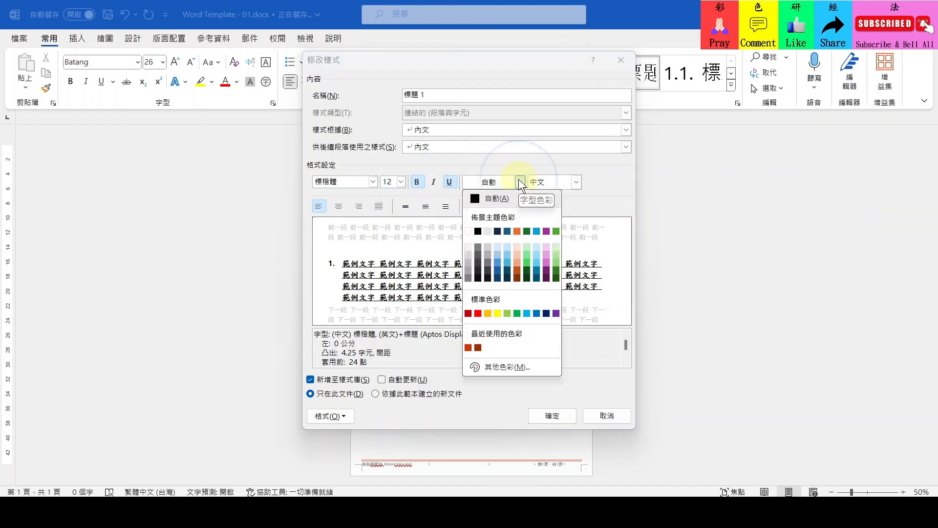
left_click(479, 314)
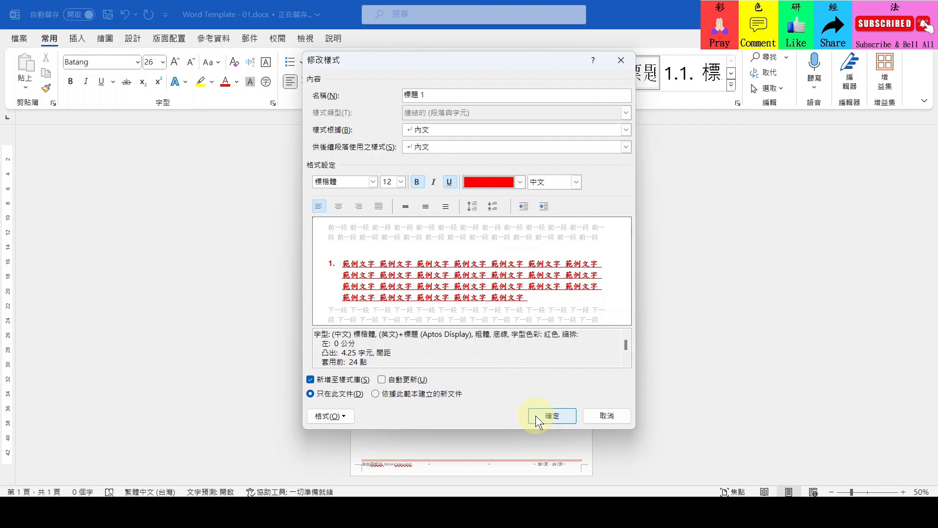
Set the 標題 1 style's paragraph spacing to 0 before and 0 after
left_click(341, 415)
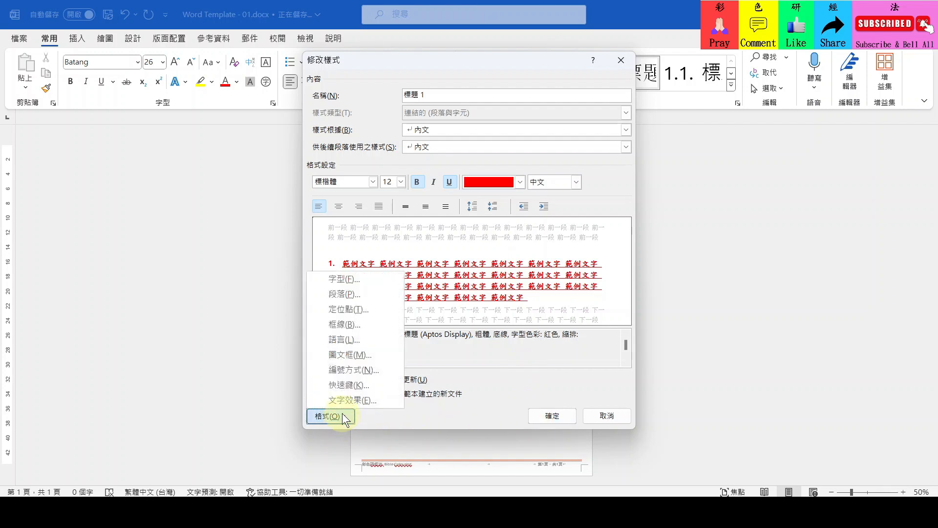
left_click(350, 293)
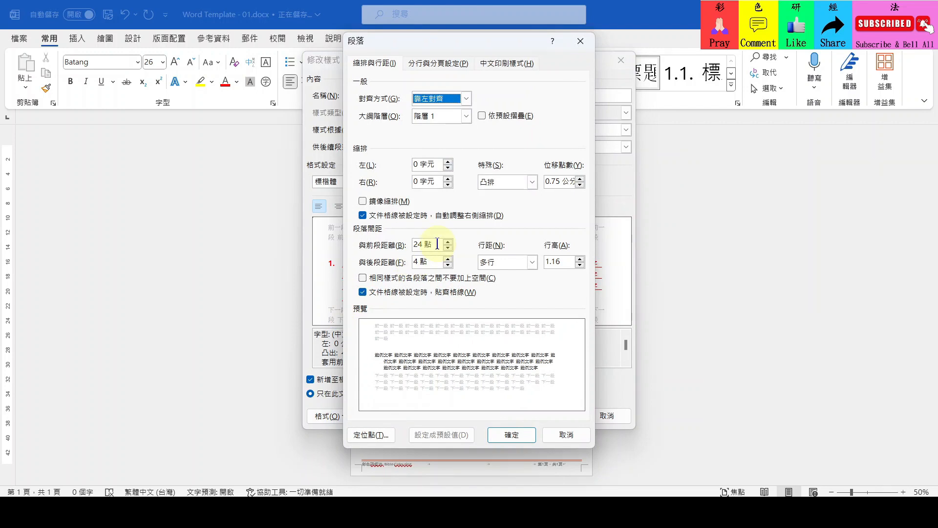
left_click_drag(437, 244, 413, 244)
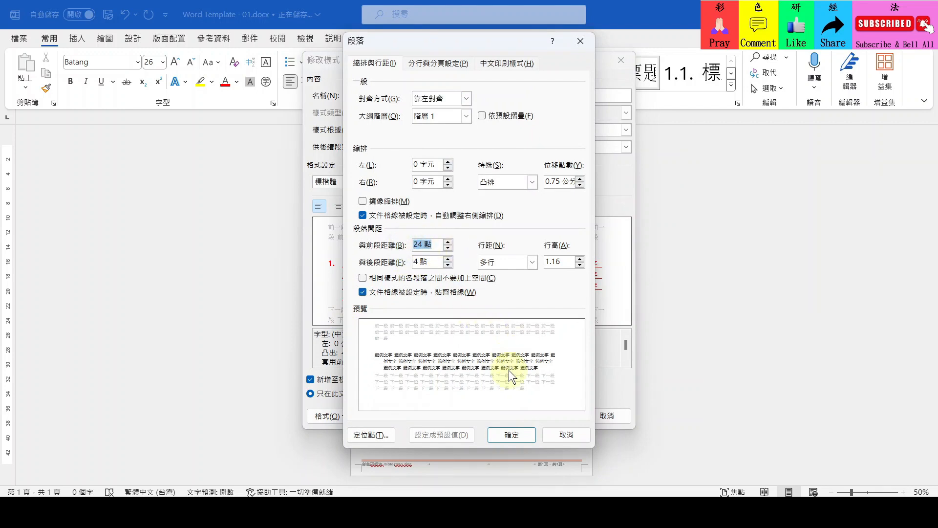
type("0")
left_click_drag(443, 261, 413, 262)
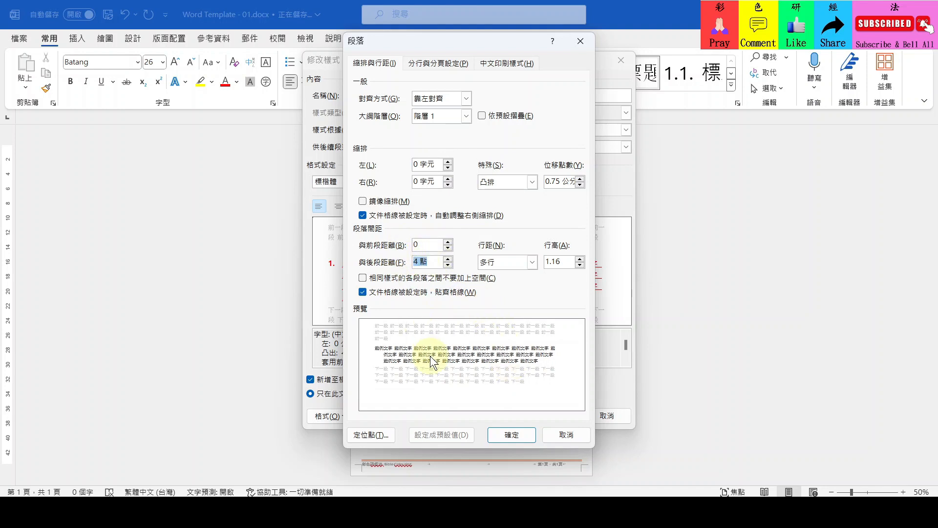
type("0")
Give the 標題 1 style single line spacing, turn off snapping to the document grid, and save the style changes
left_click(532, 257)
left_click(522, 271)
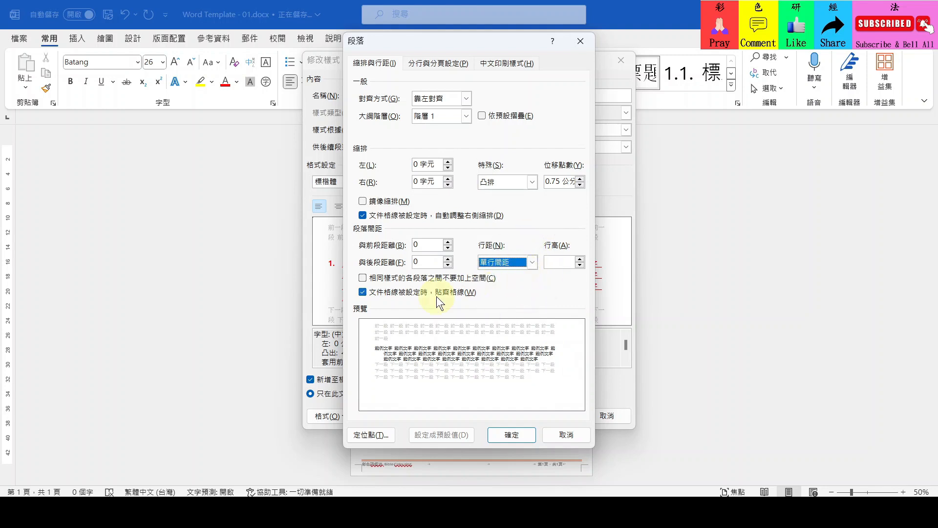
left_click(361, 293)
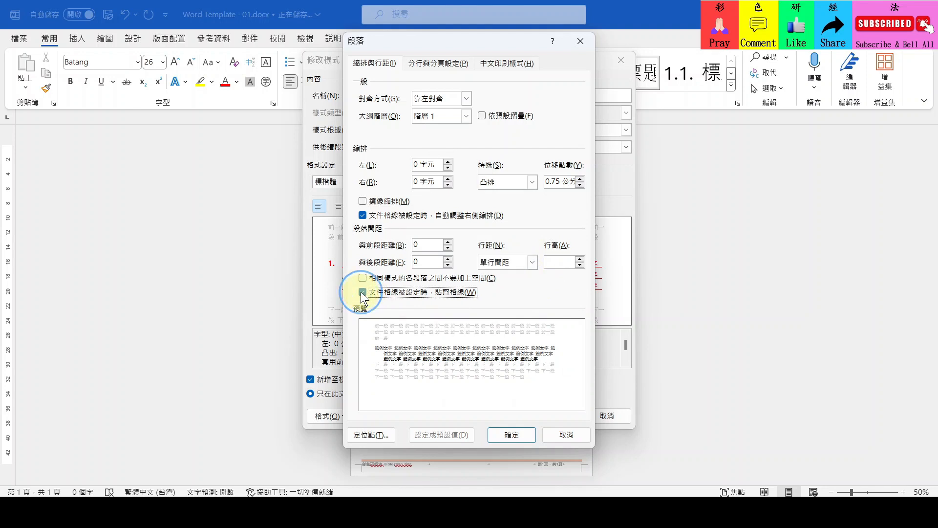
left_click(512, 435)
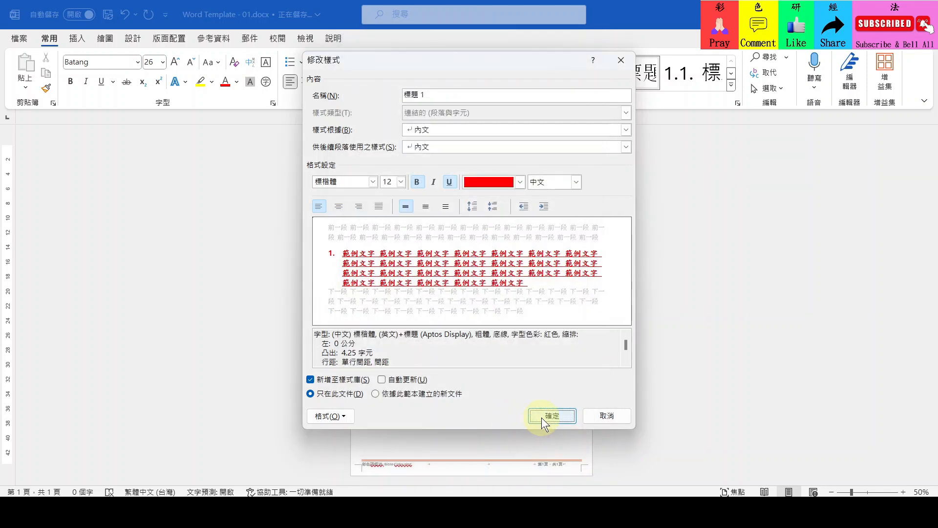
left_click(541, 417)
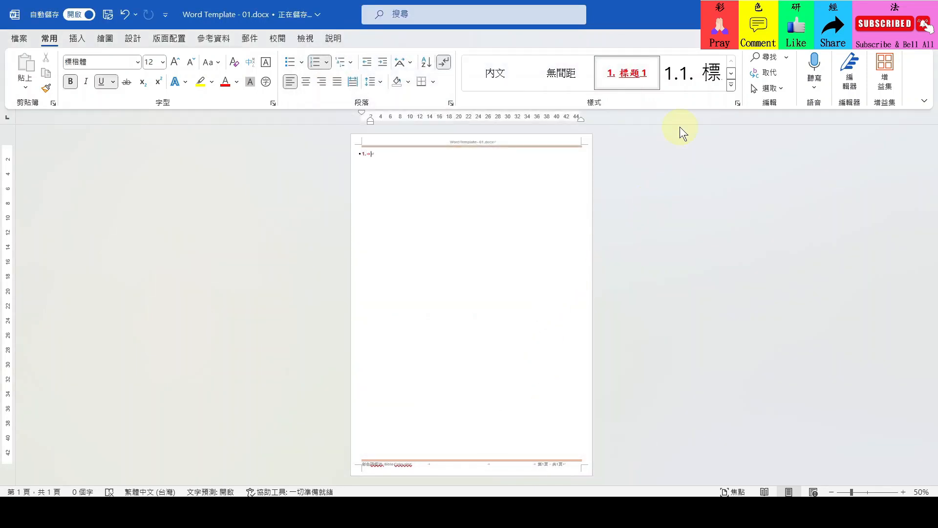
Modify the 標題 2 style to use the 標楷體 font at size 12
left_click(731, 86)
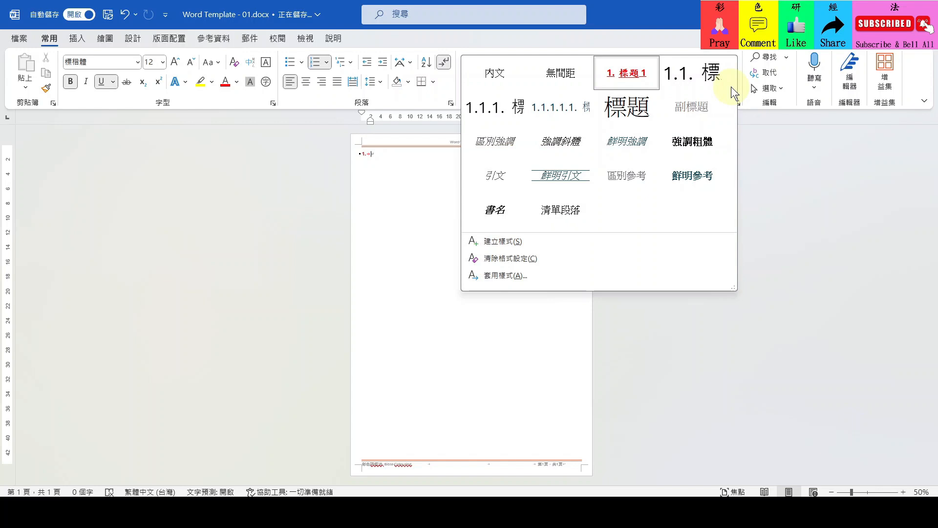
right_click(691, 72)
left_click(702, 95)
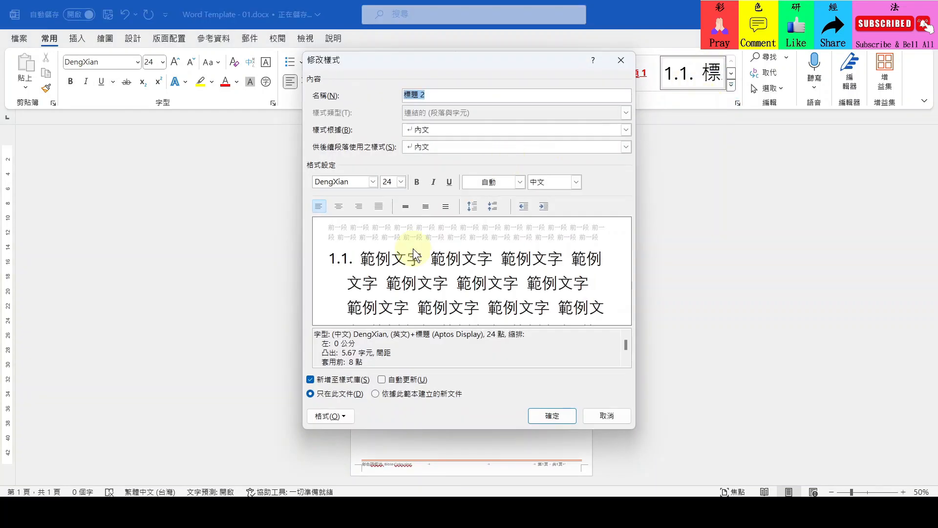
left_click(373, 182)
left_click(359, 253)
left_click(401, 182)
left_click(388, 232)
Make the 標題 2 style bold, underlined and standard red
left_click(417, 182)
left_click(449, 182)
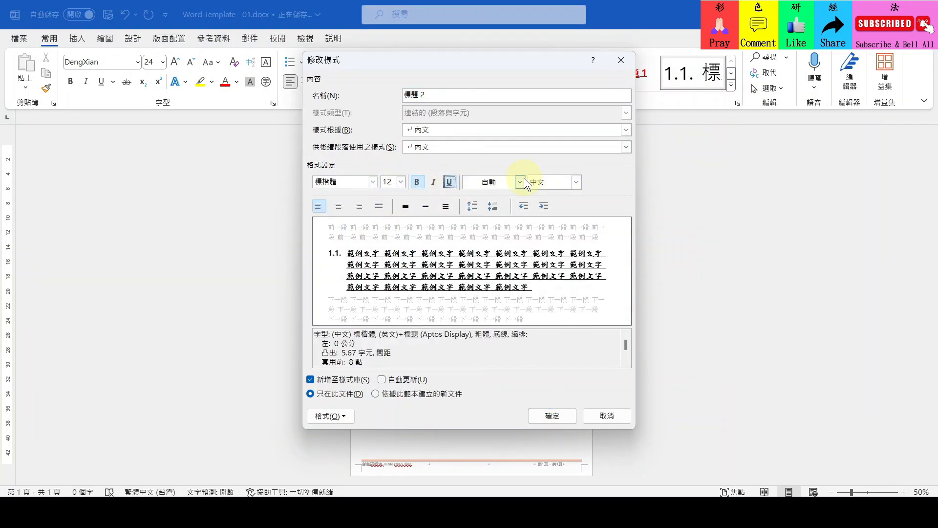
left_click(521, 182)
left_click(481, 290)
Set the 標題 2 style's paragraph spacing to 0 before and 0 after
left_click(338, 292)
type("0")
left_click_drag(431, 244, 405, 265)
type("0")
Give the 標題 2 style single line spacing, turn off snapping to the document grid, and save the style changes
left_click(495, 262)
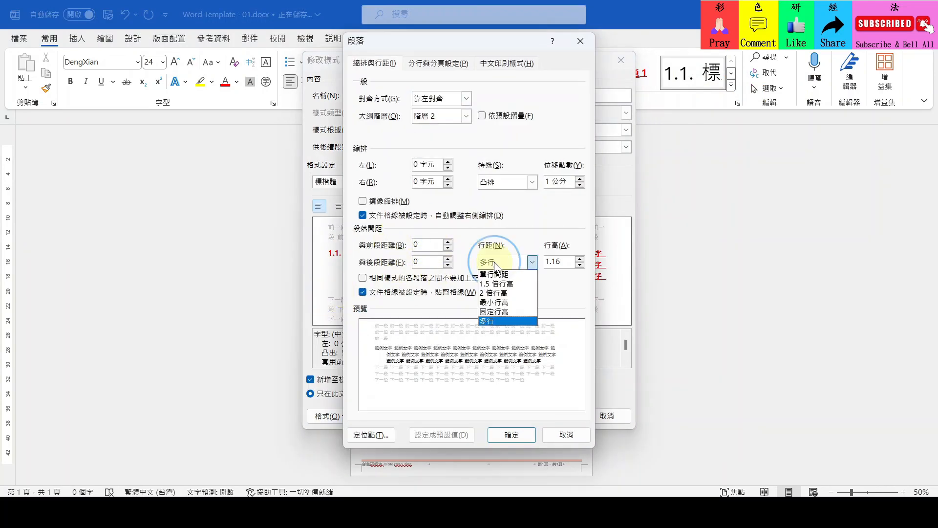
left_click(495, 274)
left_click(457, 292)
left_click(511, 434)
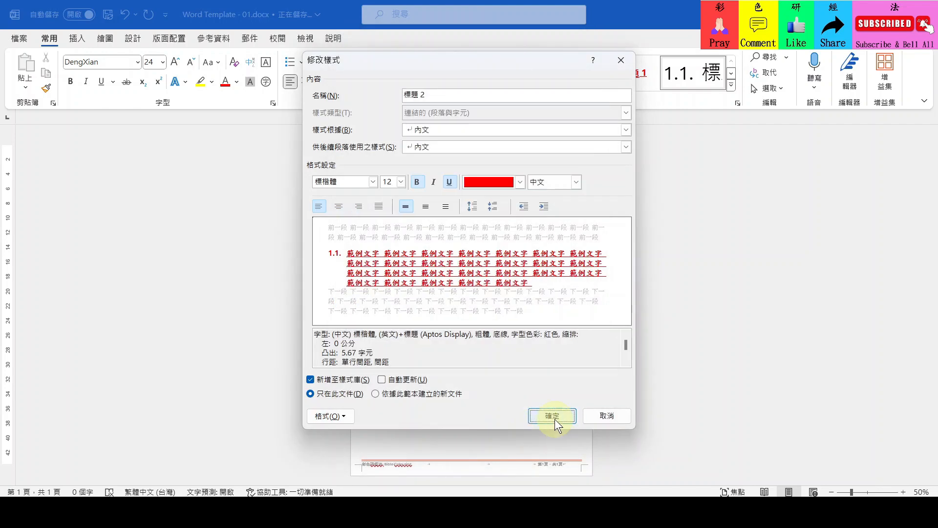
left_click(549, 417)
Modify the 標題 3 style to use the 標楷體 font at size 12
left_click(732, 84)
right_click(510, 107)
left_click(490, 106)
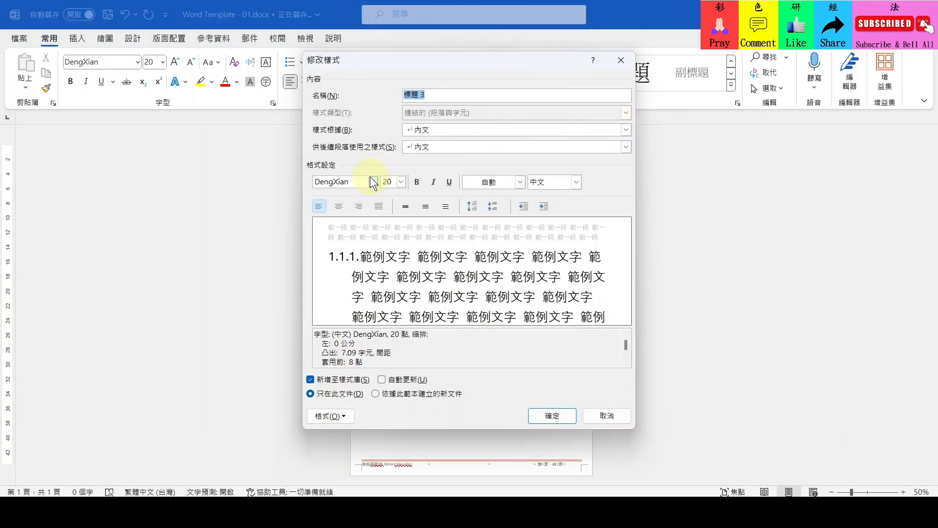
left_click(400, 182)
left_click(390, 231)
Make the 標題 3 style bold, underlined and standard red
left_click(417, 182)
left_click(449, 182)
left_click(520, 182)
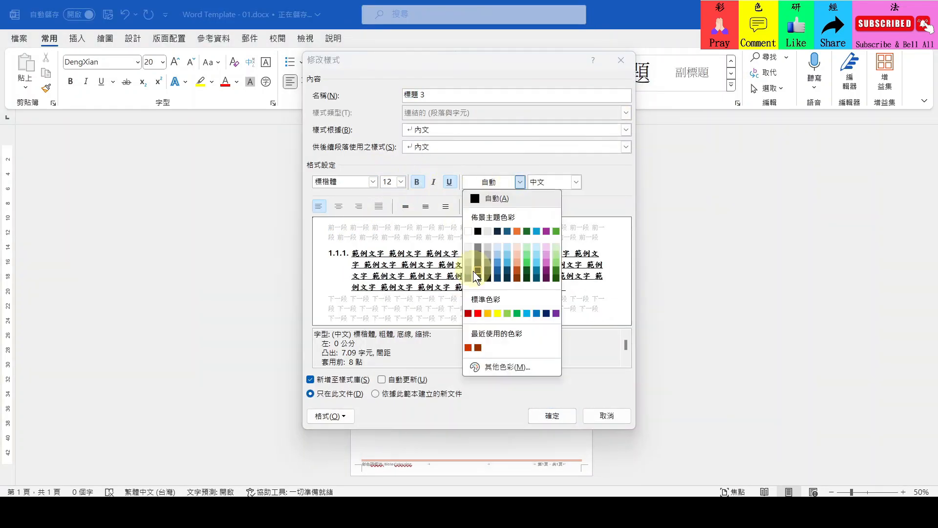
left_click(479, 313)
Set the 標題 3 style's spacing before to 0 and its line spacing to single, and save the style changes
left_click(342, 412)
left_click(345, 293)
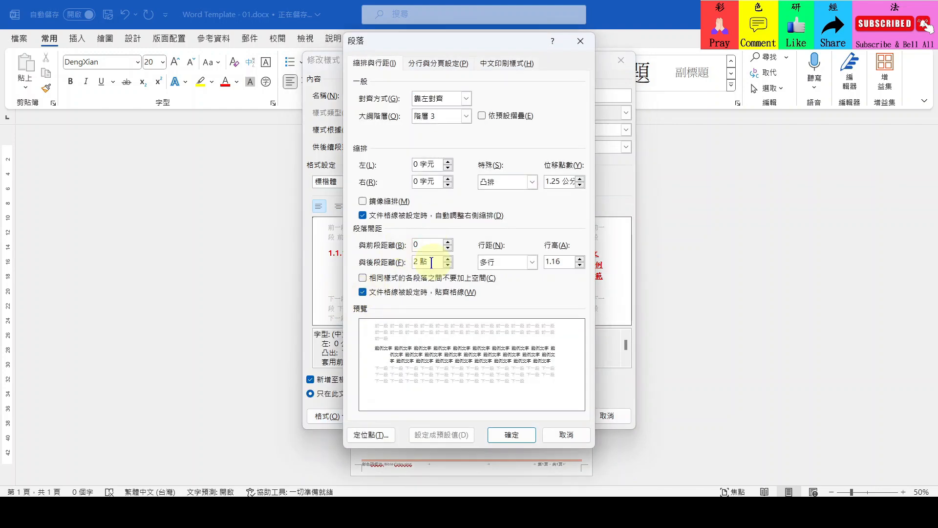
left_click(506, 263)
left_click(505, 274)
left_click(512, 433)
left_click(552, 416)
Modify the 標題 4 style to use the 標楷體 font at size 12
right_click(568, 80)
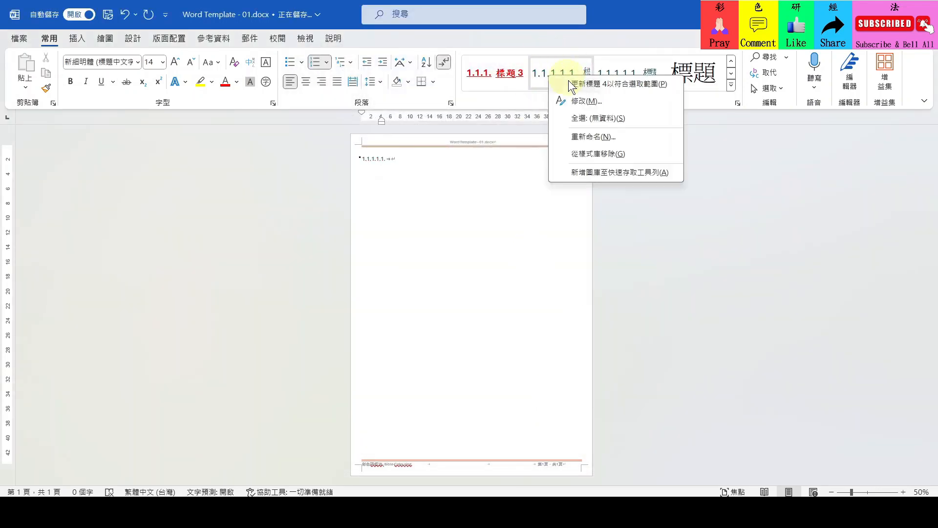
left_click(584, 98)
left_click(374, 181)
left_click(401, 182)
left_click(390, 230)
Make the 標題 4 style bold, underlined and standard red
left_click(417, 182)
left_click(449, 181)
left_click(520, 182)
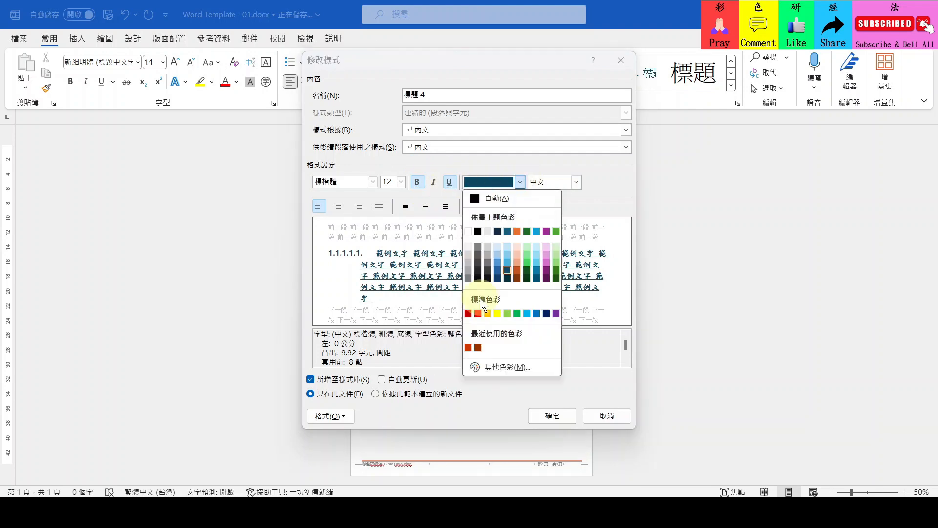
left_click(479, 313)
Set the 標題 4 style's paragraph spacing to 0 before and 0 after
left_click(343, 411)
left_click(345, 294)
left_click_drag(414, 244, 449, 274)
type("00")
Give the 標題 4 style single line spacing, turn off snapping to the document grid, and save the style changes
left_click(531, 263)
left_click(505, 273)
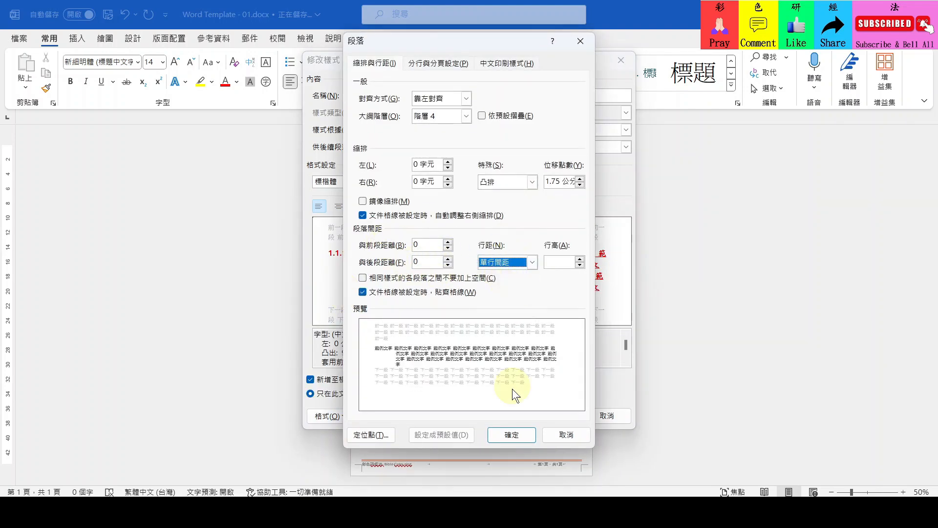
left_click(362, 292)
left_click(503, 433)
left_click(552, 415)
Modify the 標題 5 style to use the 標楷體 font at size 12
left_click(620, 80)
right_click(622, 70)
left_click(636, 92)
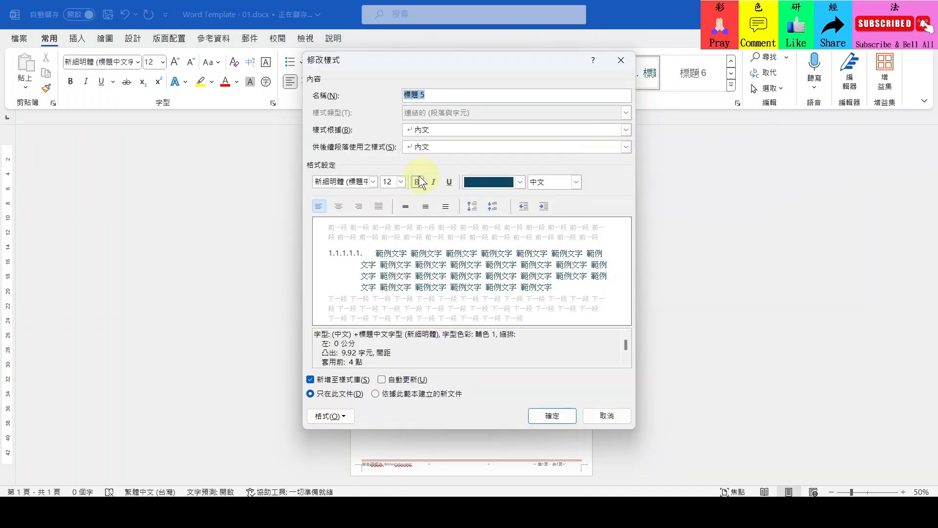
left_click(373, 182)
left_click(344, 251)
left_click(401, 182)
left_click(390, 230)
Make the 標題 5 style bold, underlined and standard red
left_click(417, 182)
left_click(449, 182)
left_click(520, 182)
left_click(479, 313)
Set the 標題 5 style's paragraph spacing to 0 before and 0 after
left_click(343, 412)
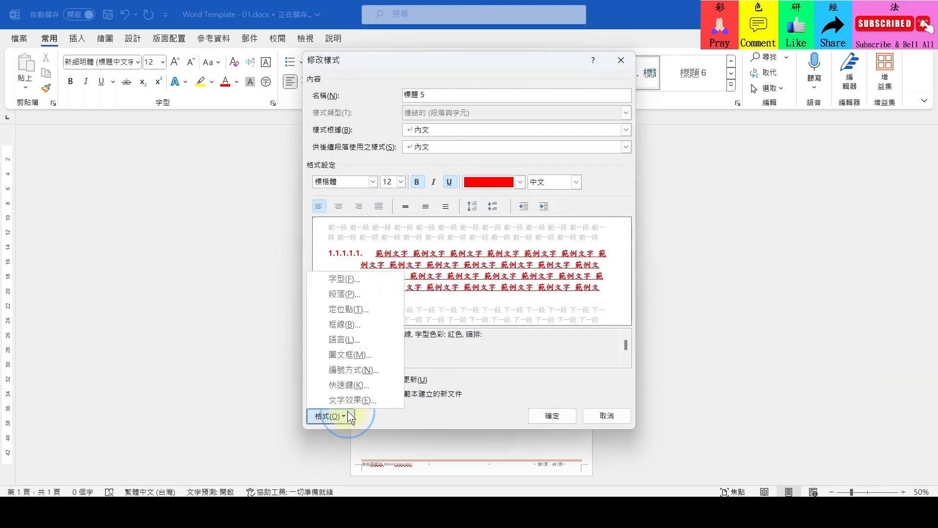
left_click(344, 293)
left_click_drag(440, 242, 414, 244)
type("0 字元")
left_click_drag(414, 262, 440, 262)
type("0")
Give the 標題 5 style single line spacing and save the style changes
left_click(531, 262)
left_click(505, 274)
left_click(512, 434)
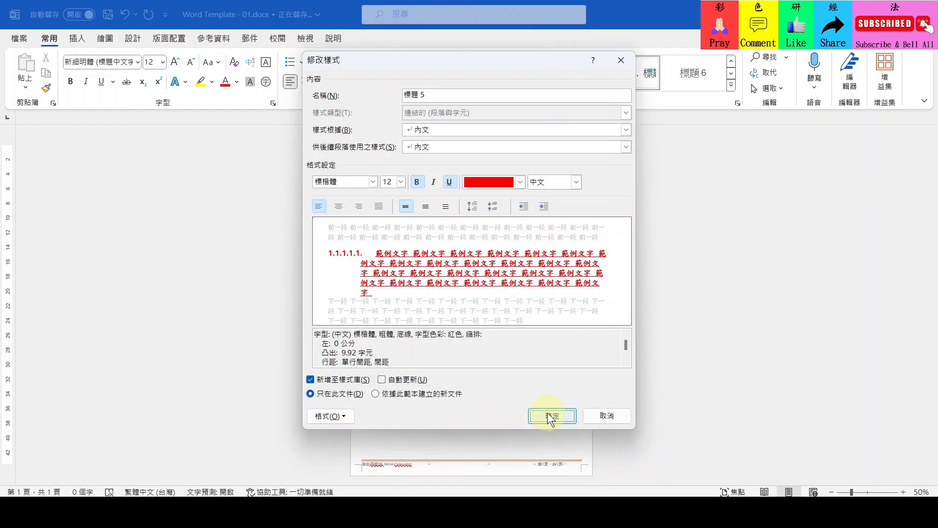
left_click(552, 416)
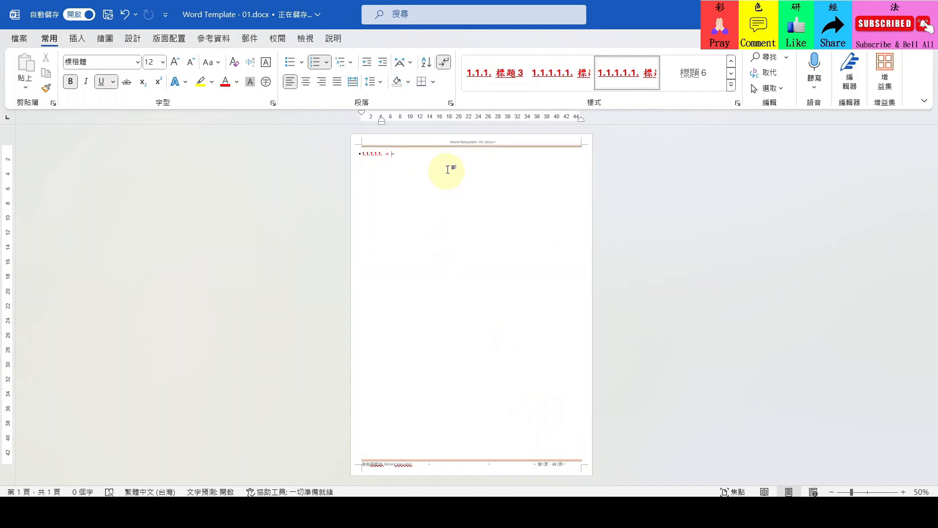
Apply 標題 1 to the paragraph and modify the style to insert a page break before it (段落前分頁)
left_click(730, 61)
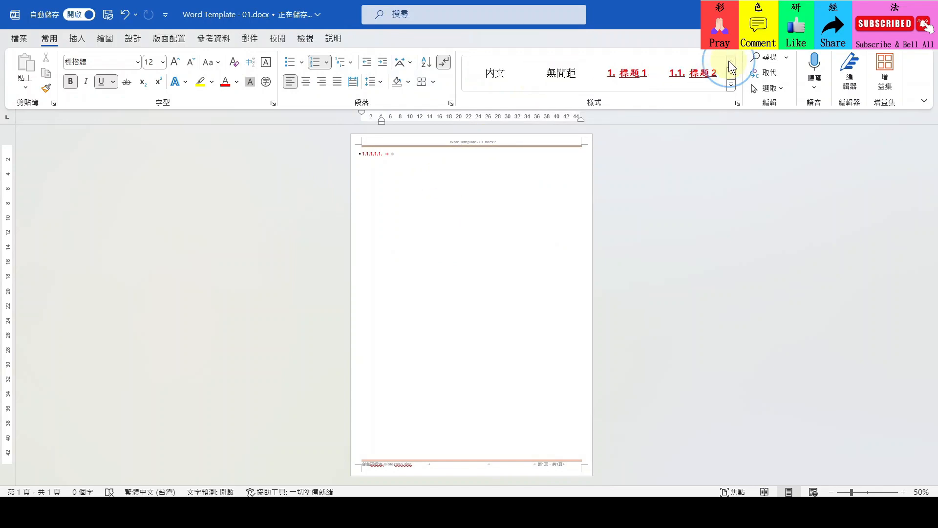
left_click(617, 77)
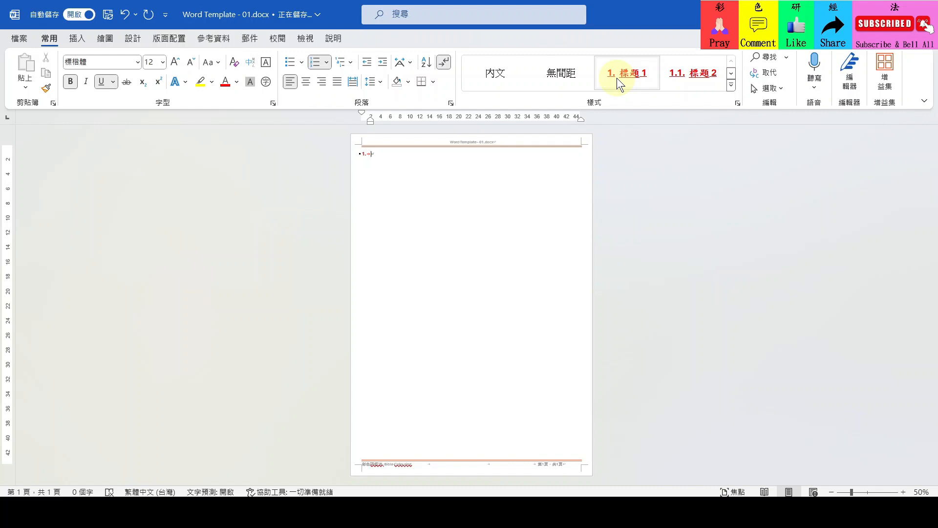
right_click(617, 77)
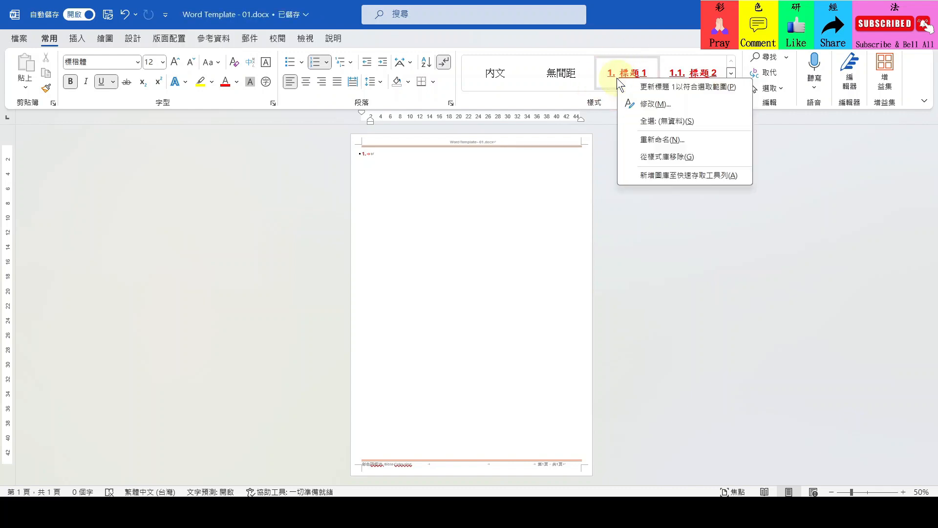
left_click(643, 104)
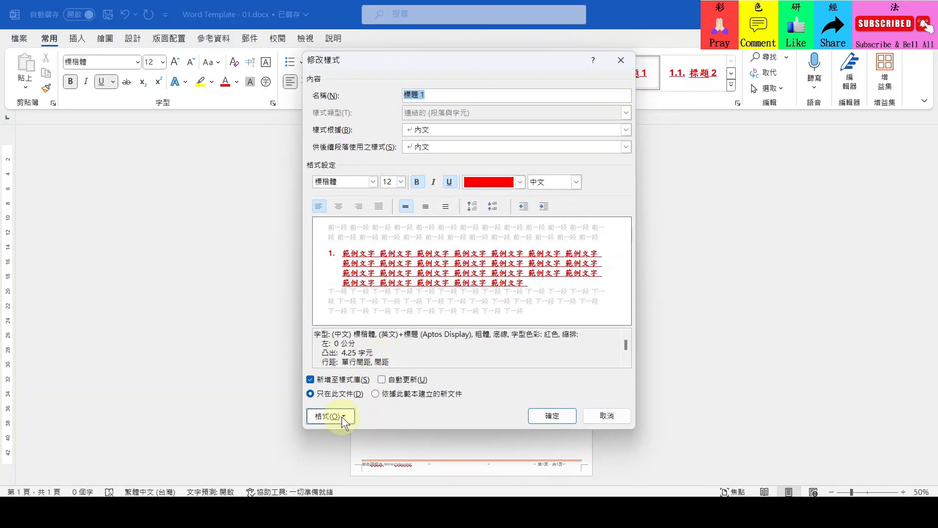
left_click(340, 417)
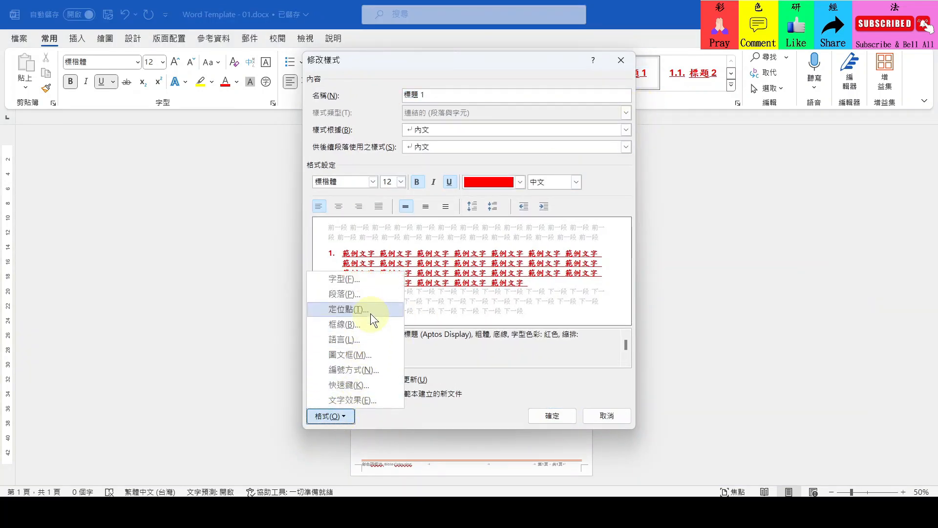
left_click(373, 293)
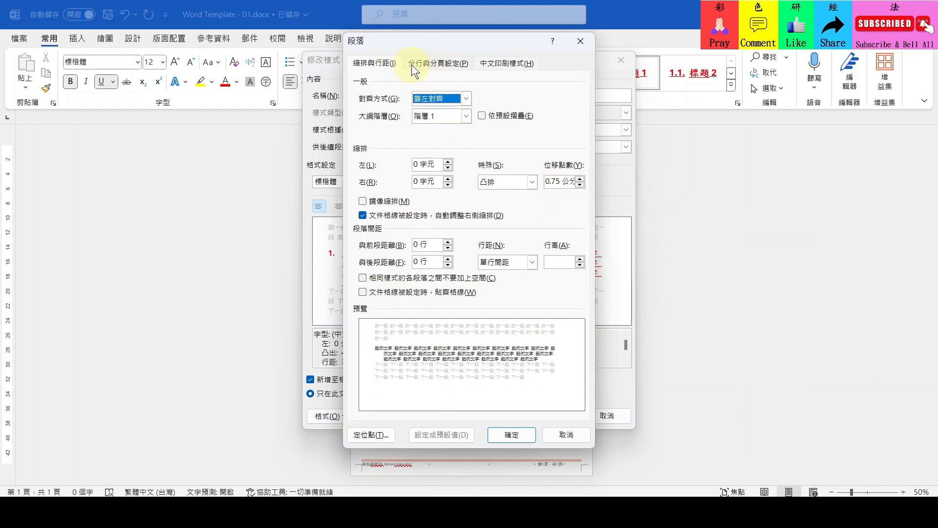
left_click(452, 63)
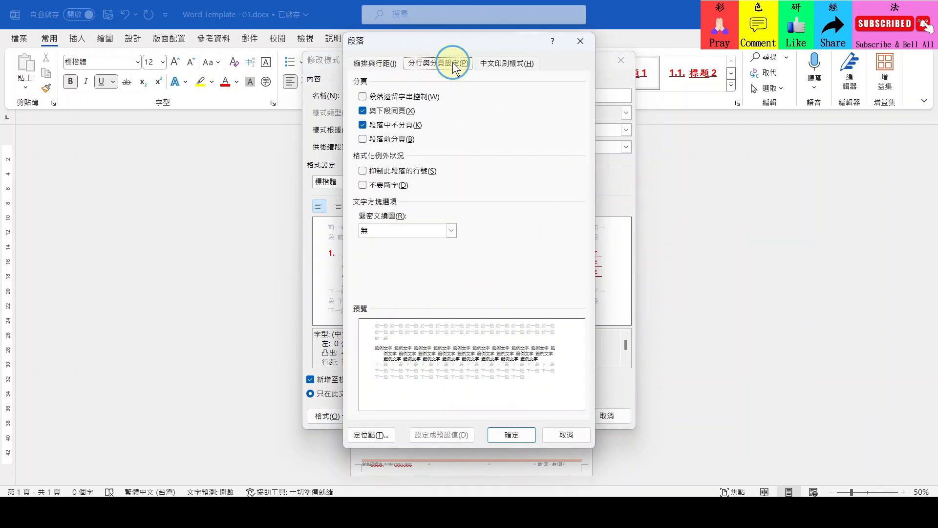
left_click(362, 140)
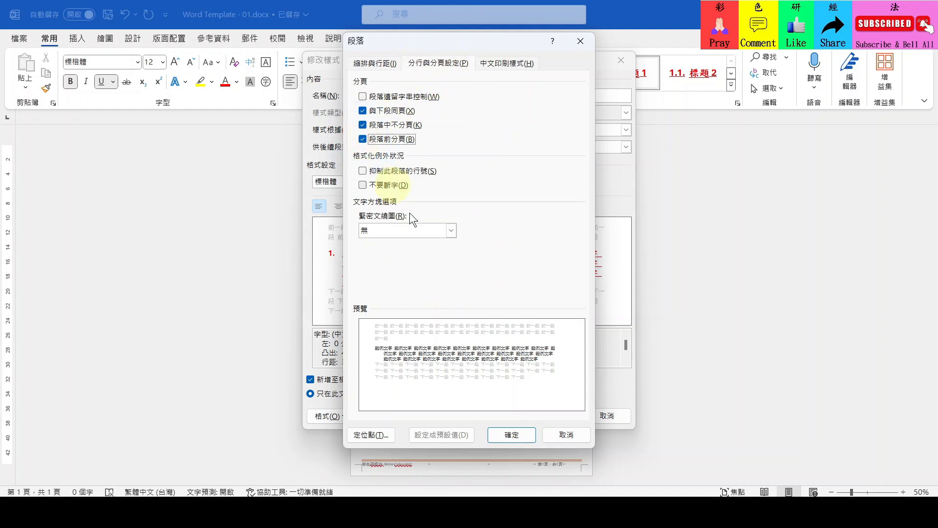
left_click(497, 434)
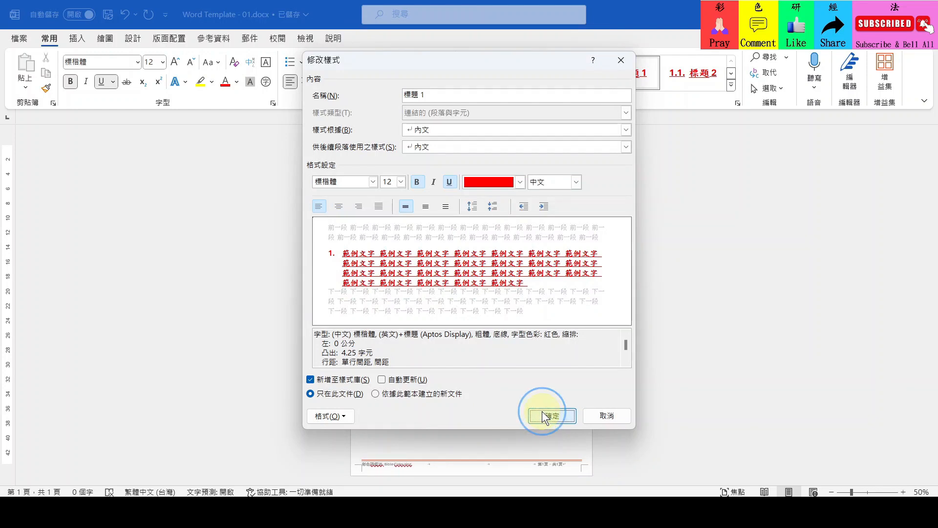
left_click(543, 414)
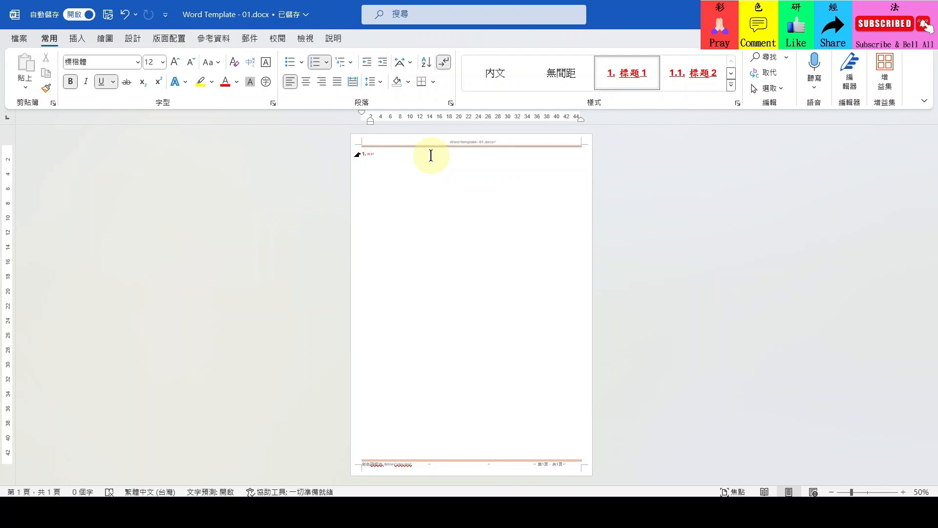
Enter 標題1 as the heading text in the first numbered paragraph
type("詩人日常")
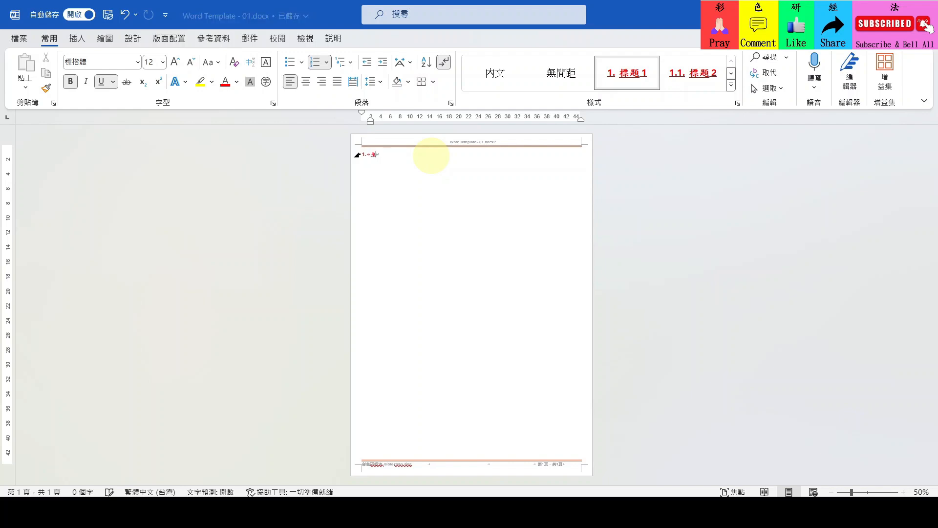
key("Return")
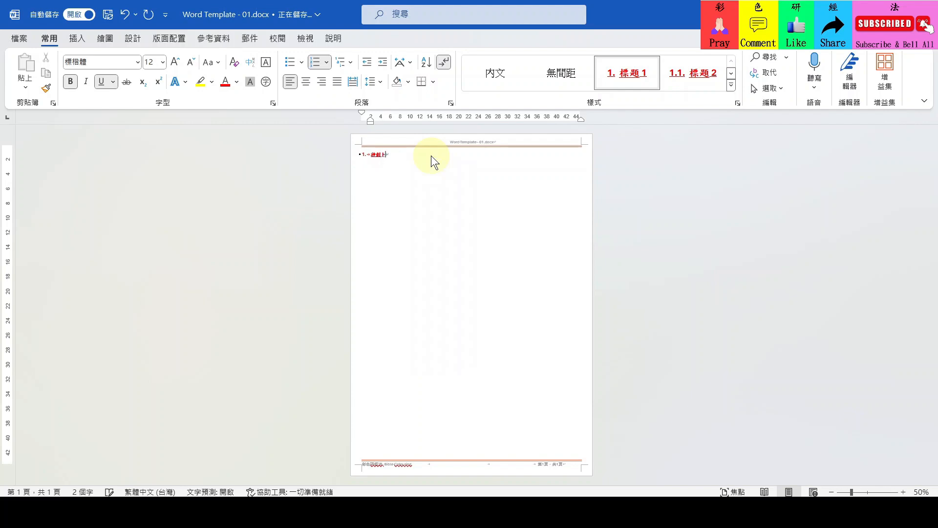
Replace the text of the first numbered heading with 神創造天地
type("神創造天地")
key("Return")
key("Down")
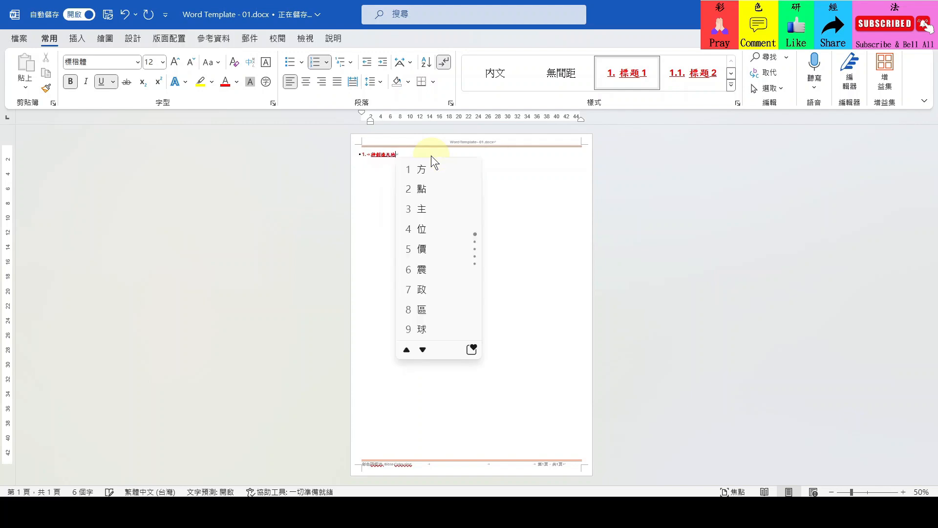
key("Return")
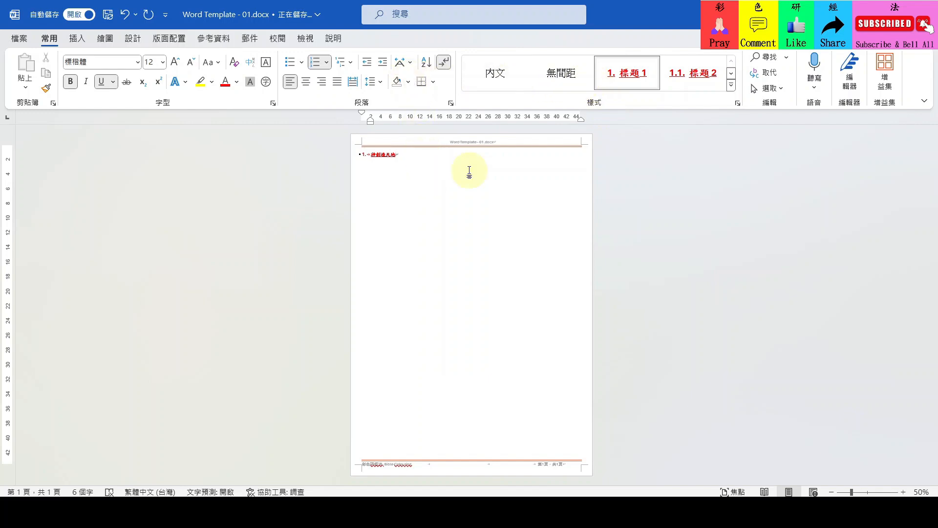
Leave a blank paragraph below the 神創造天地 heading and enter 神創造後休息 in the paragraph after it
key("Return")
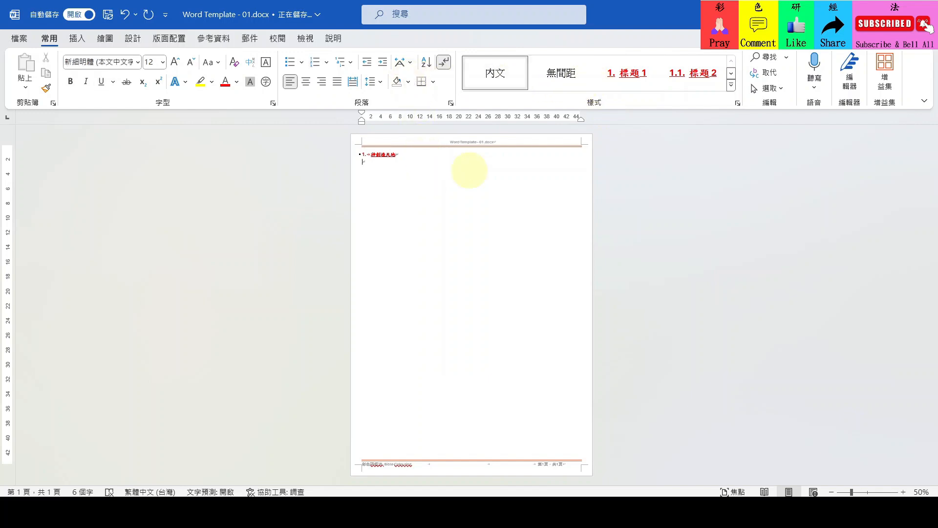
key("Return")
type("神")
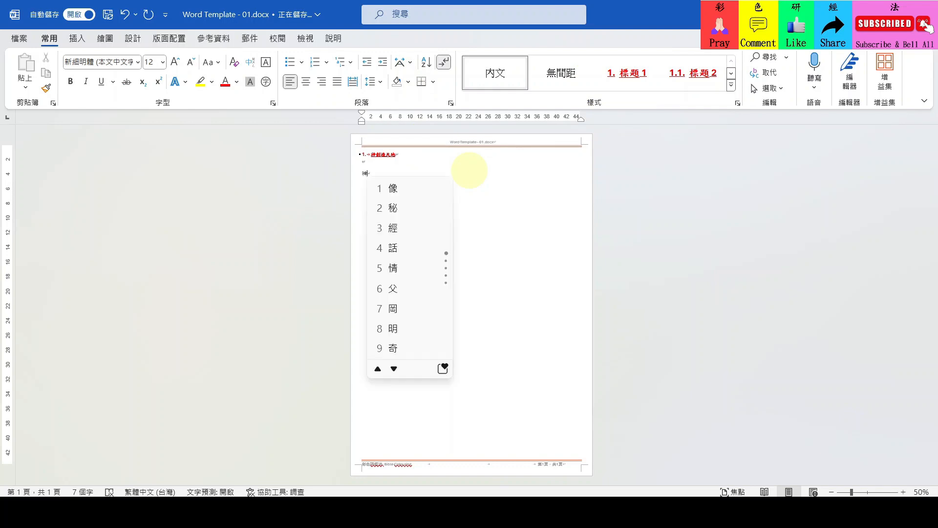
type("創造")
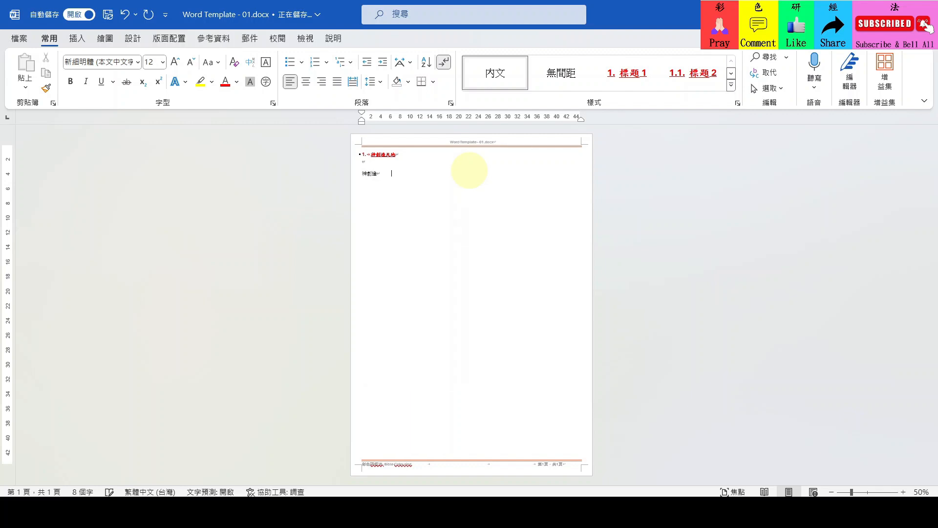
type("拉人後休拉山")
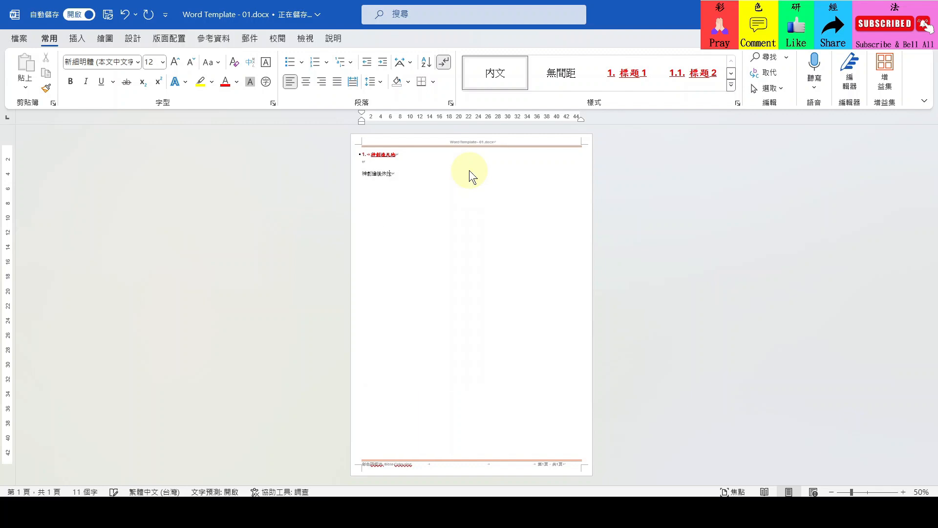
key("Down")
key("Return")
Apply the 標題 1 style to the 神創造後休息 paragraph
left_click(303, 41)
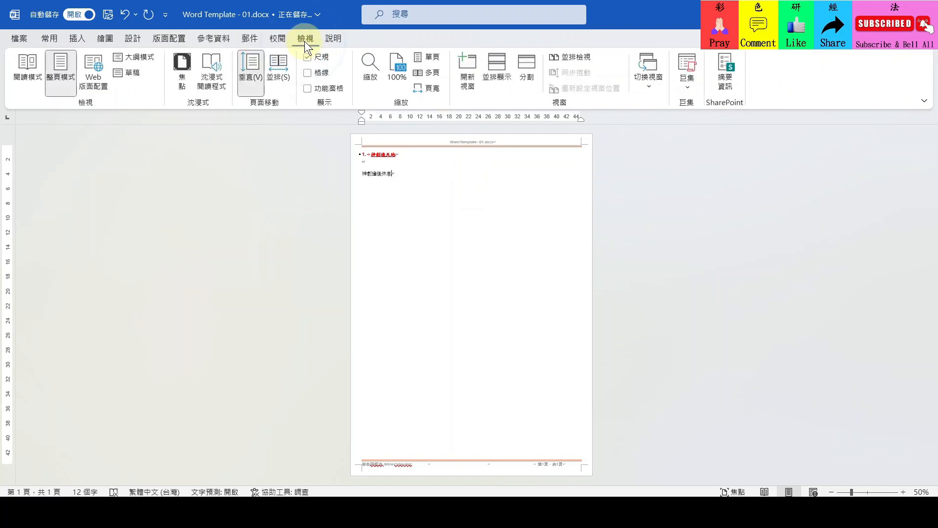
left_click(427, 92)
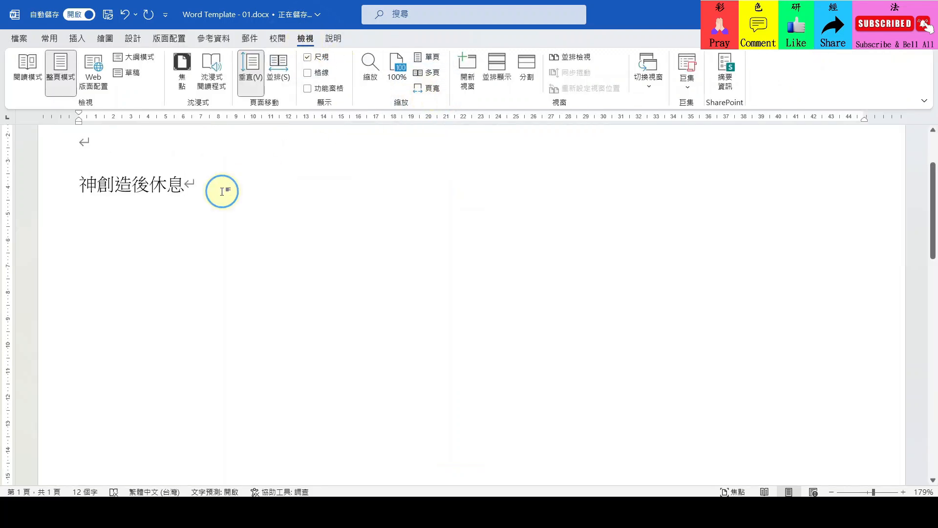
left_click(49, 39)
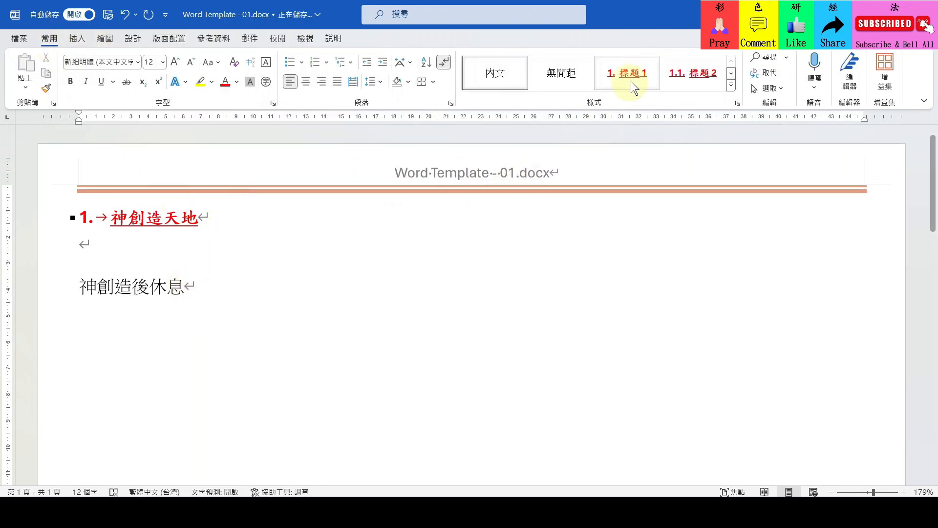
left_click(634, 73)
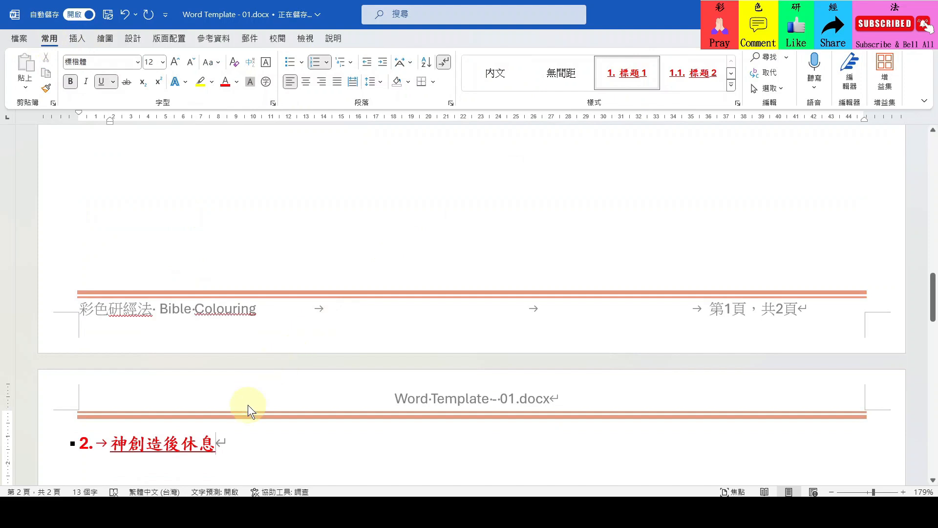
Show multiple pages and add blank paragraphs below the 神創造天地 heading on the first page
left_click(306, 40)
left_click(427, 73)
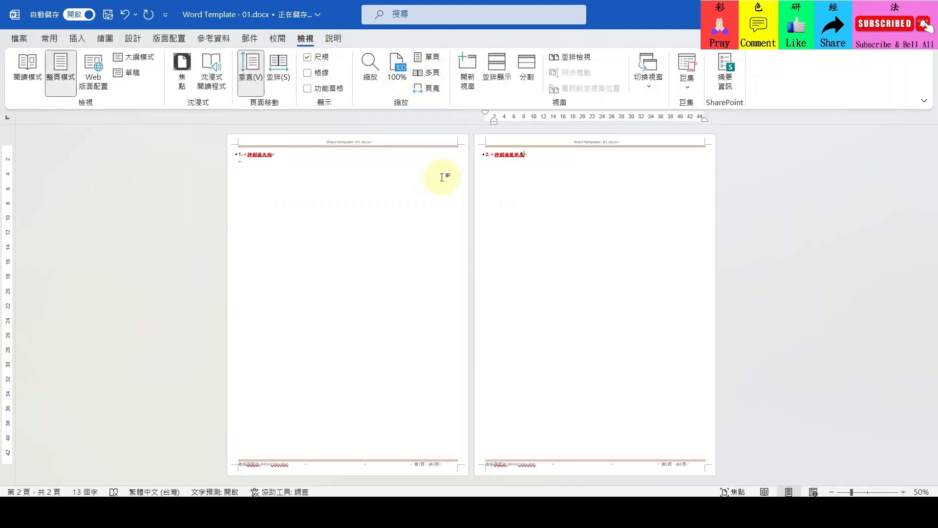
left_click(287, 153)
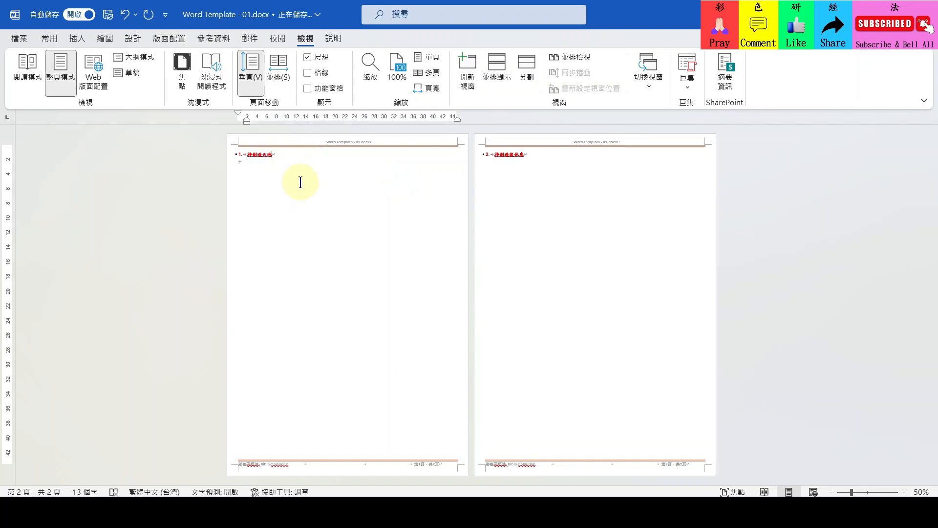
key("Return")
left_click(54, 40)
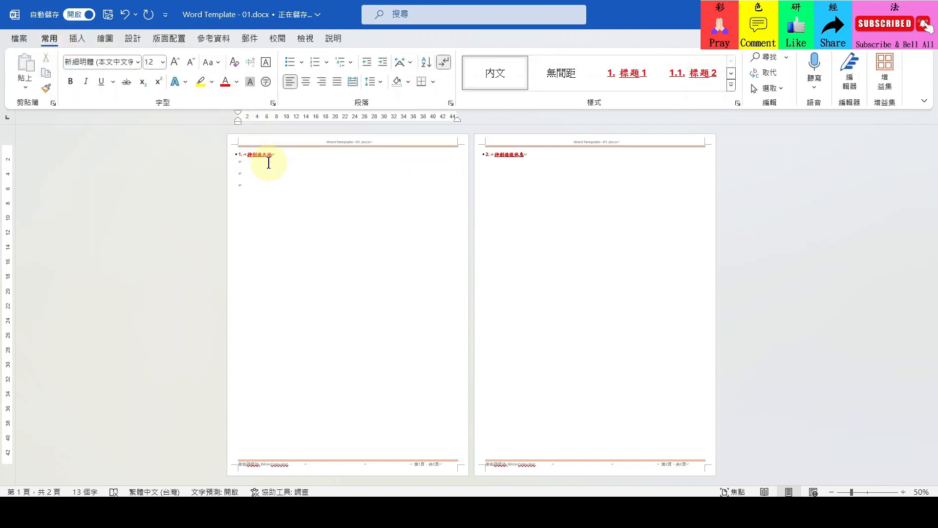
Enter 第一天創造 in the second blank paragraph below the 神創造天地 heading and apply 標題 2 to it
left_click(305, 39)
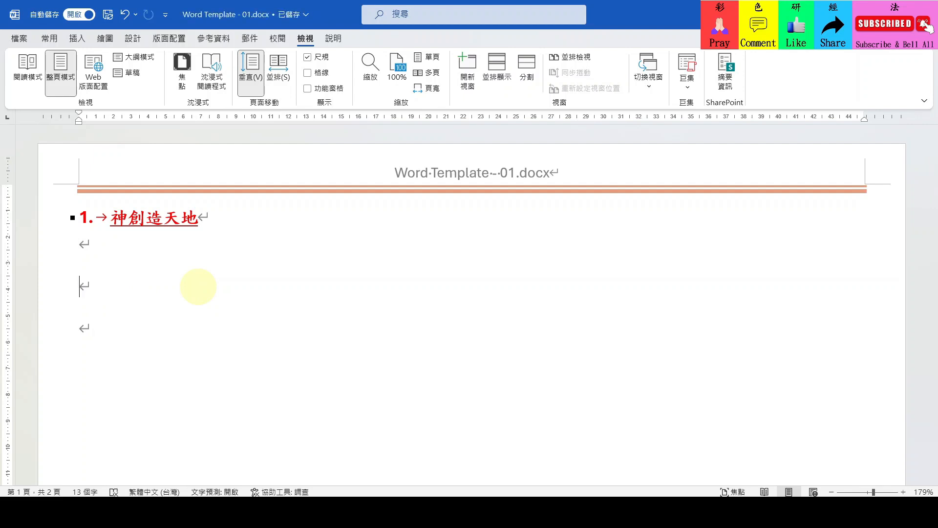
type("第")
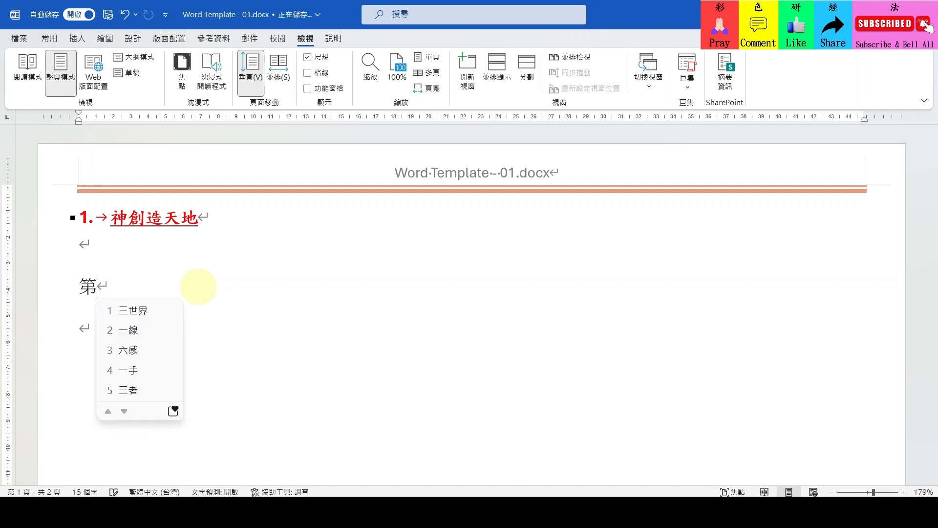
type("一天創")
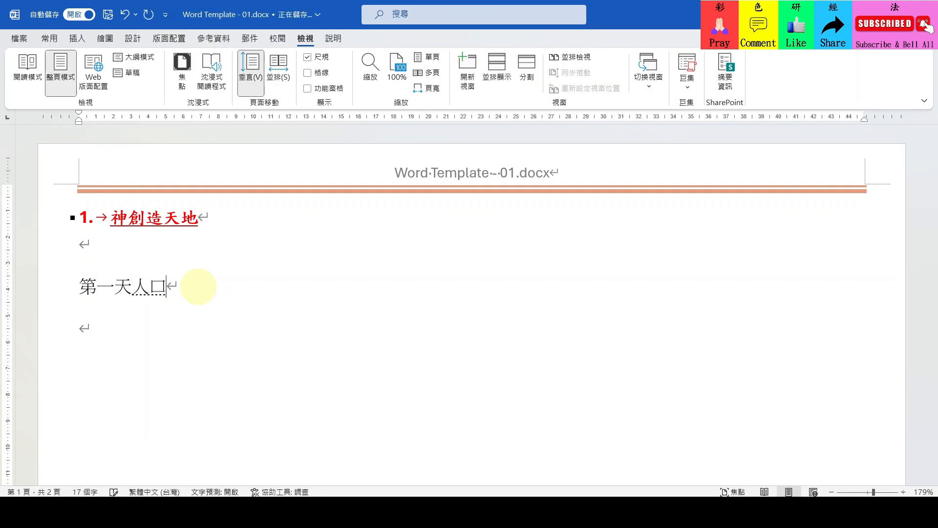
type("造")
key("Return")
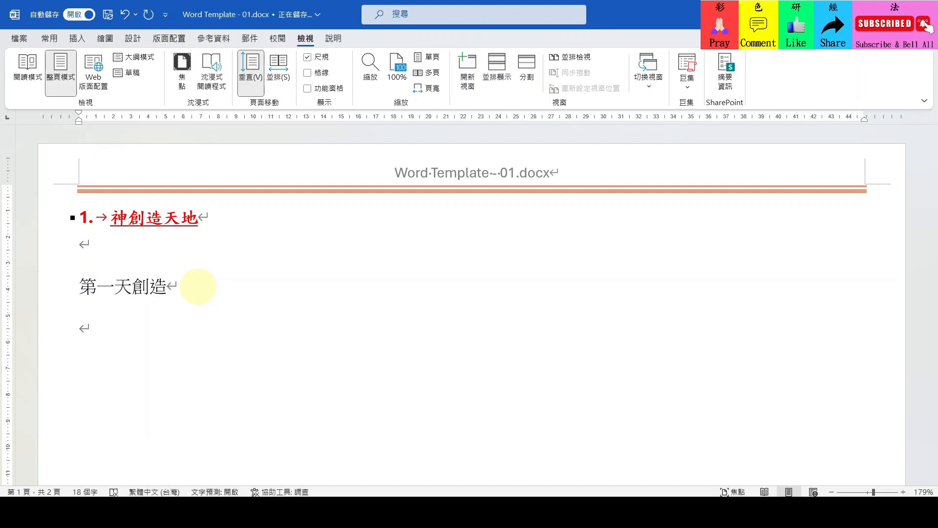
left_click(49, 38)
left_click(698, 70)
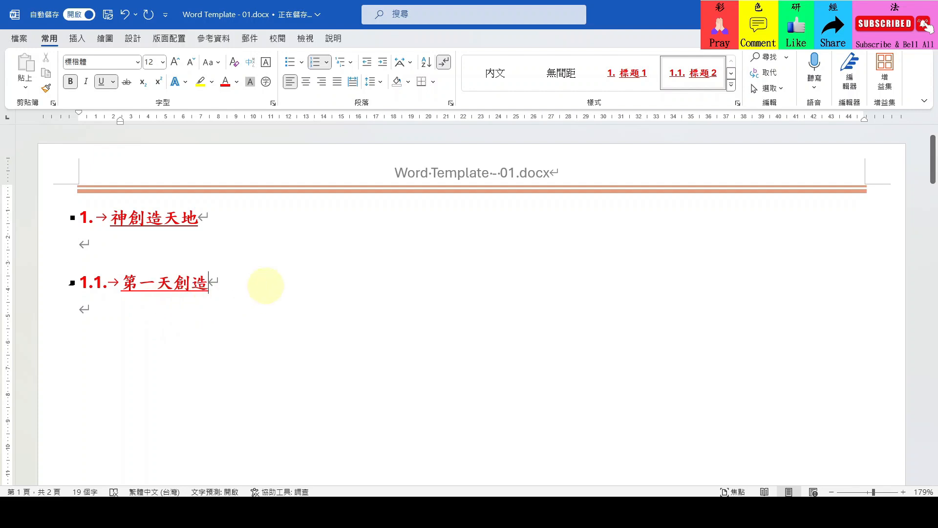
Add blank paragraphs below the 第一天創造 heading, enter 將天與水分開 there and apply 標題 3 to it
key("Return")
key("Return")
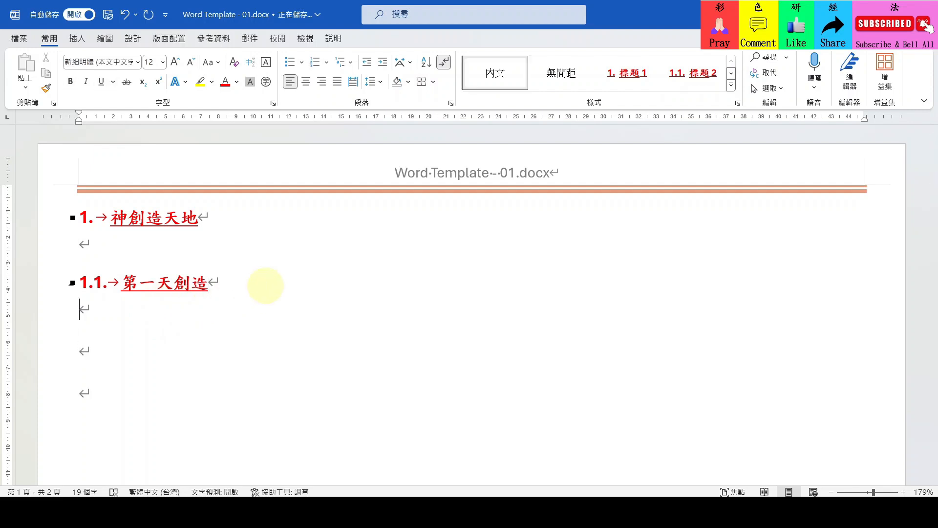
key("Return")
type("將天與")
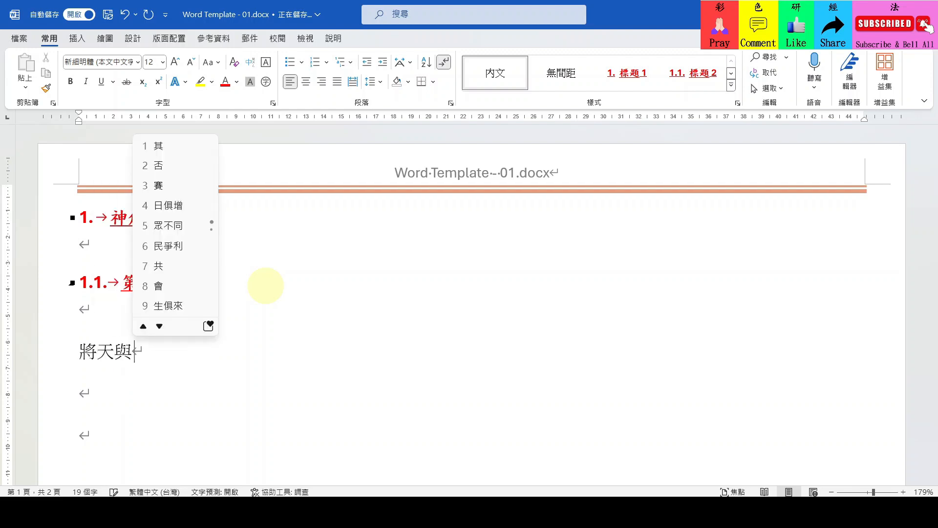
type("水")
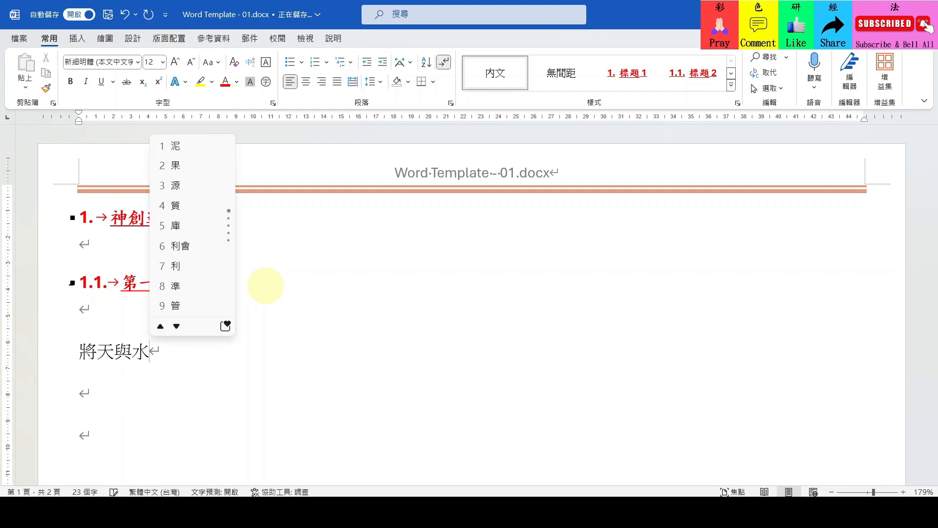
type("分開")
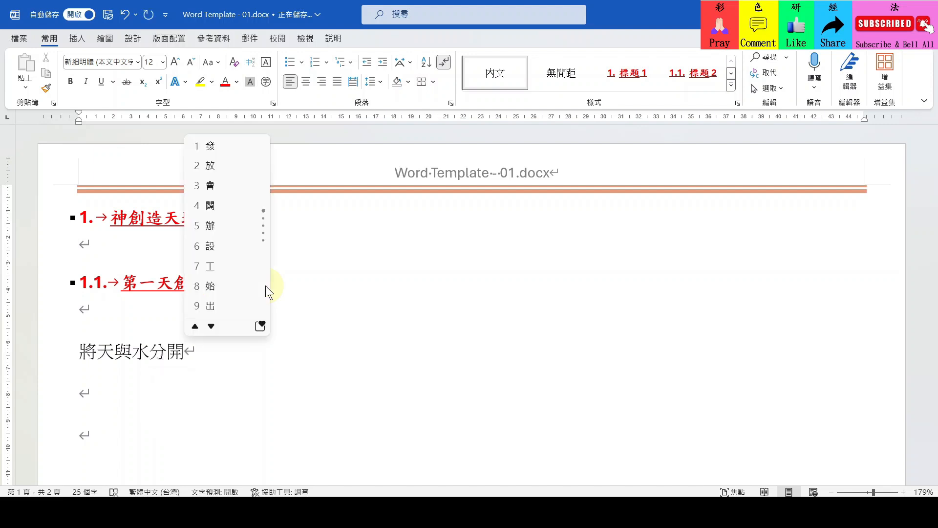
key("Escape")
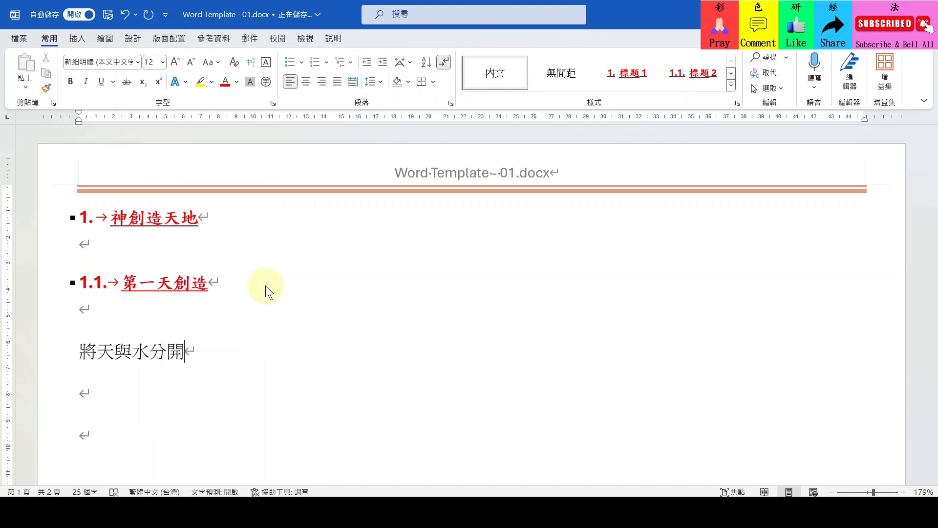
left_click(729, 85)
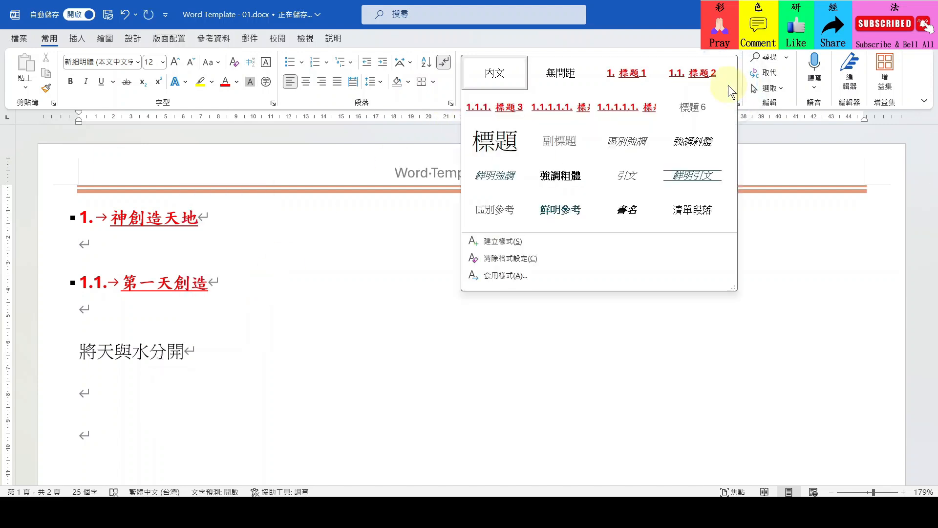
left_click(503, 120)
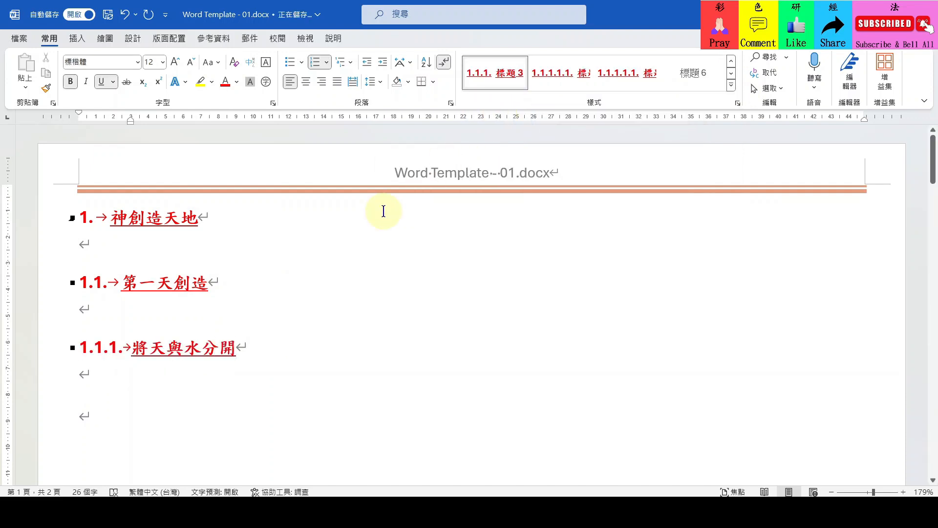
Insert a page break before the 神創造天地 heading to create an empty first page, and show multiple pages
left_click(112, 217)
key("ctrl+Return")
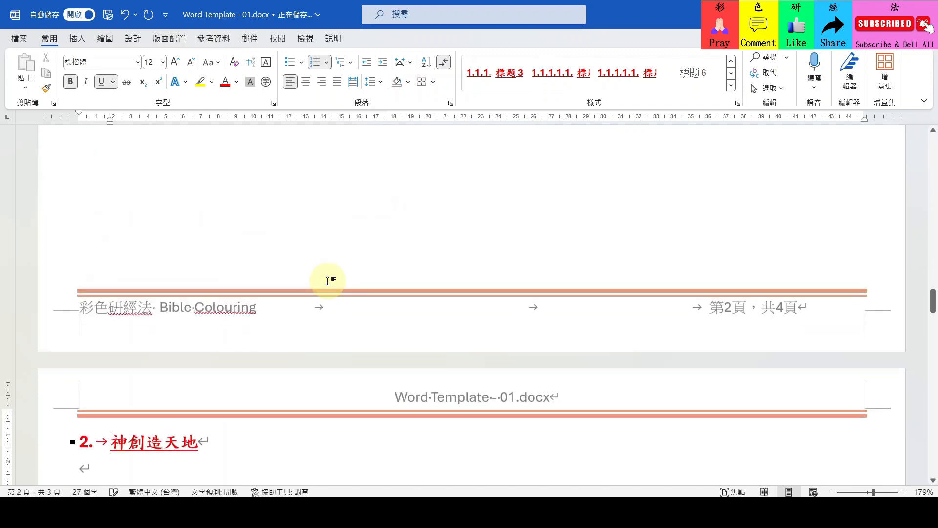
key("ctrl+z")
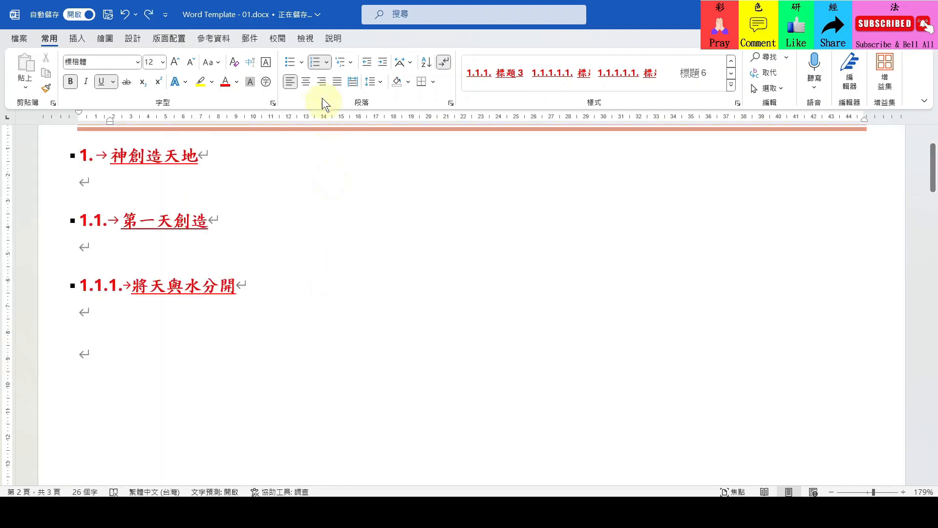
left_click(305, 38)
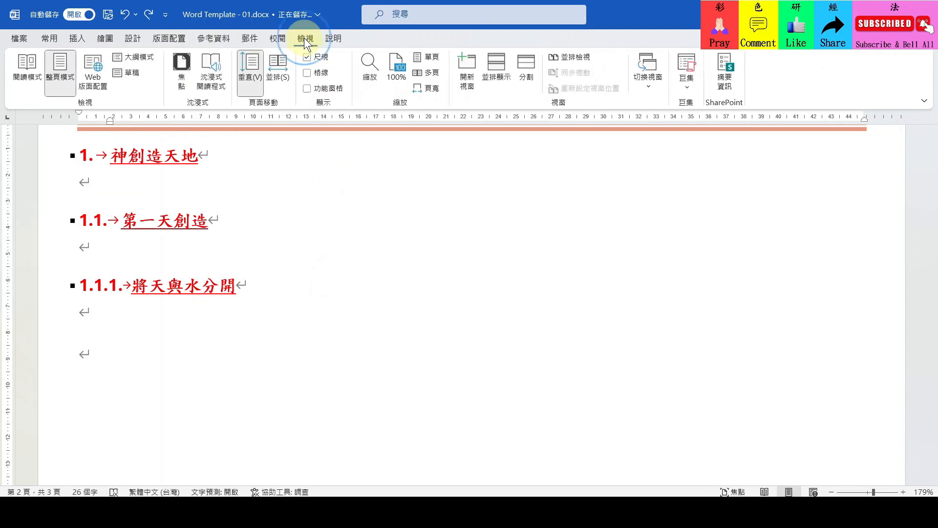
left_click(426, 72)
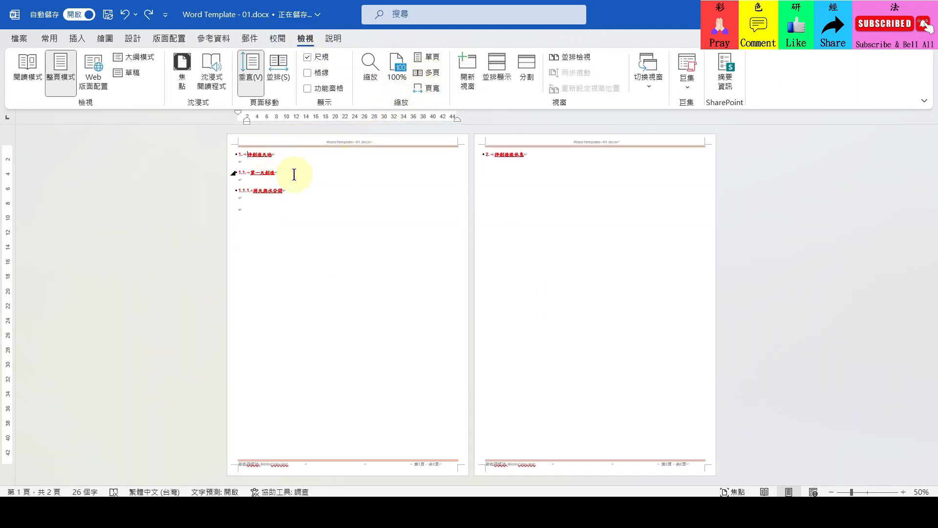
key("ctrl+Return")
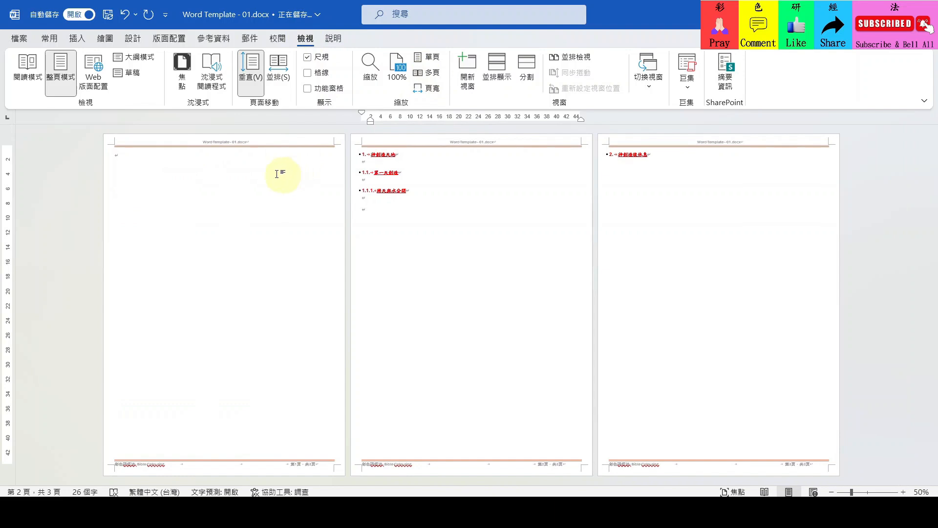
Add blank paragraphs on the empty first page and insert the 自動目錄 2 table of contents there
left_click(218, 151)
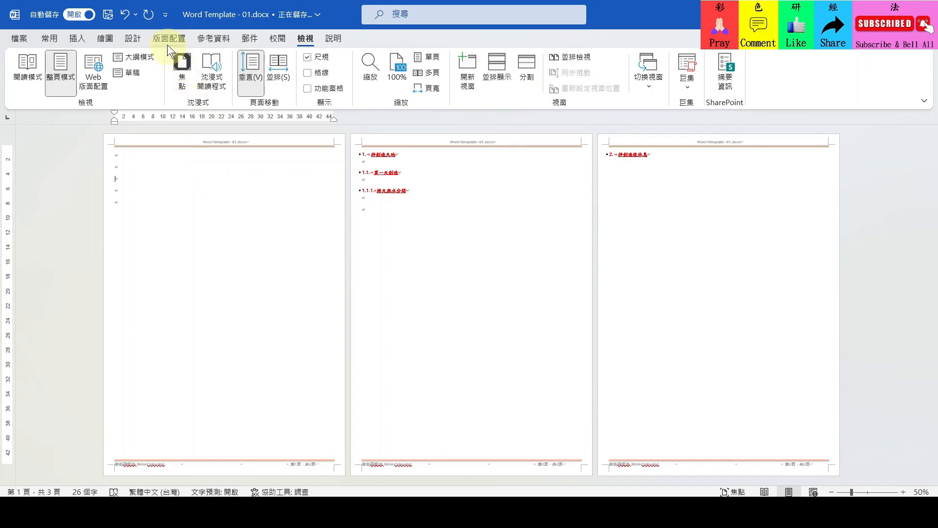
left_click(211, 40)
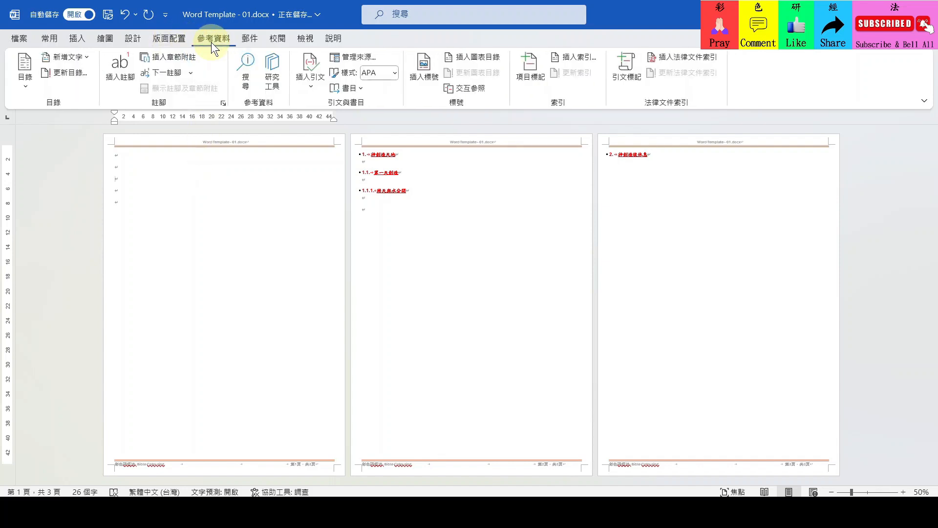
left_click(25, 87)
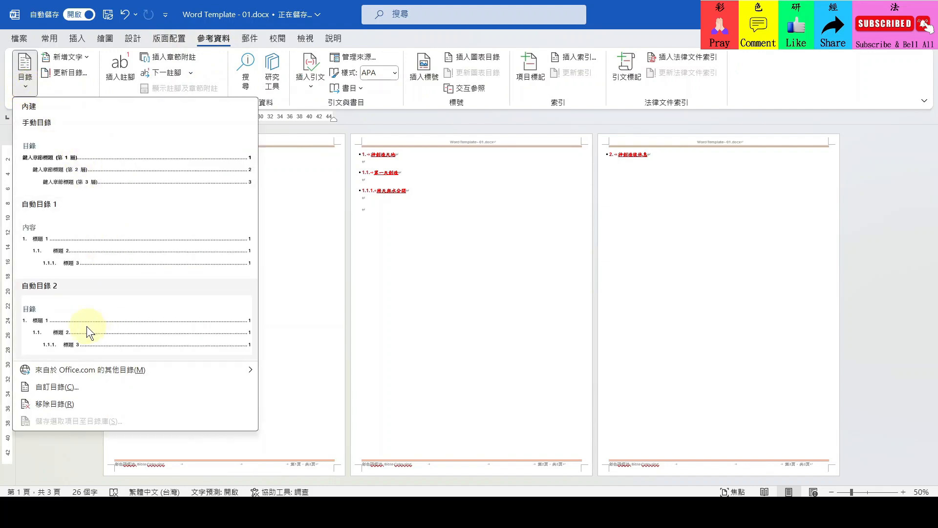
left_click(111, 322)
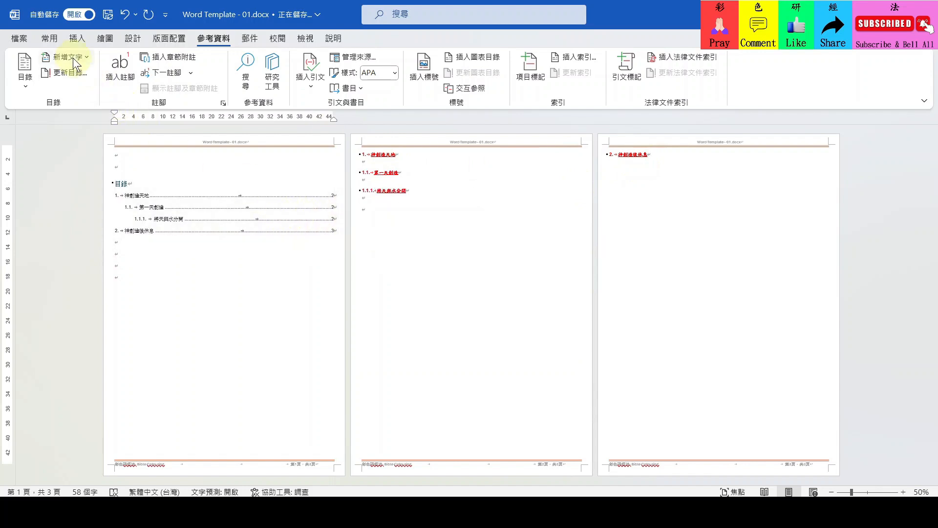
left_click(51, 42)
left_click(302, 35)
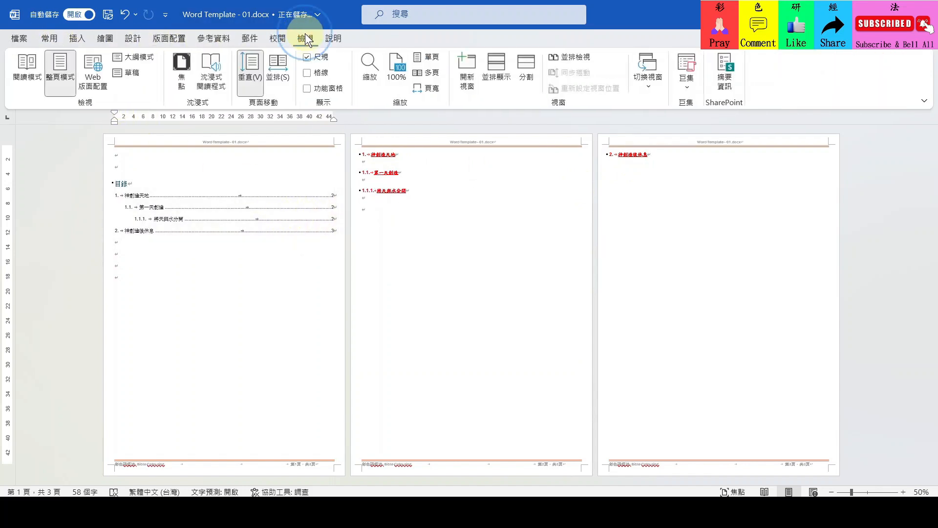
Enter 第二天創造 in a new paragraph below the 將天與水分開 heading and apply 標題 2 to it
left_click(424, 84)
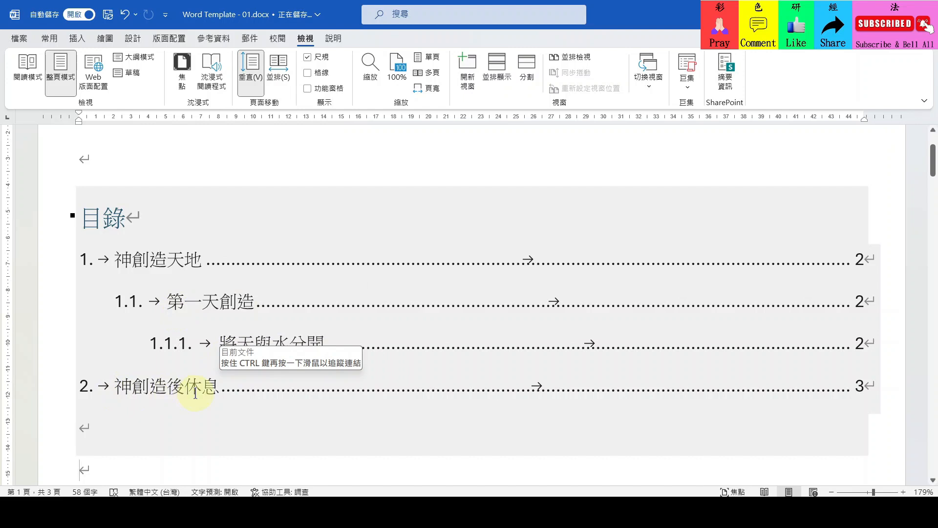
left_click(202, 264, "ctrl")
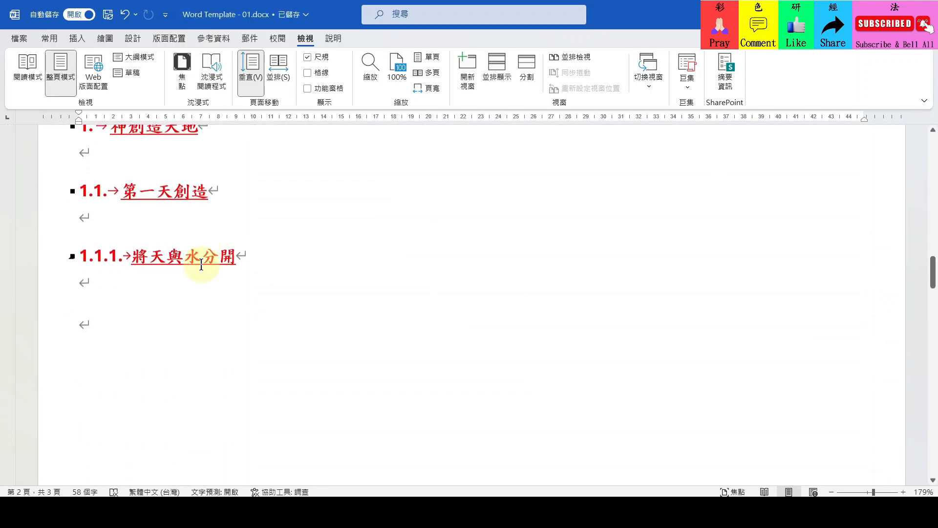
left_click(157, 289)
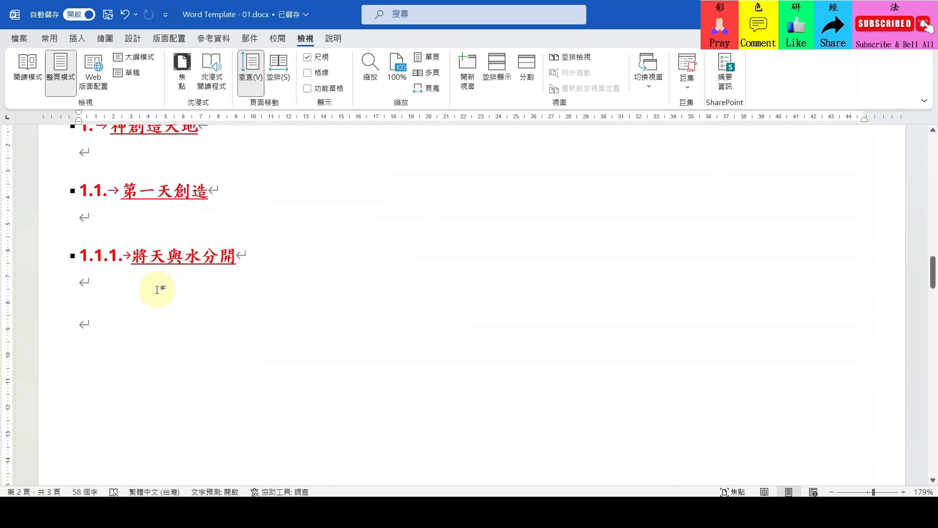
key("Return")
type("第二一")
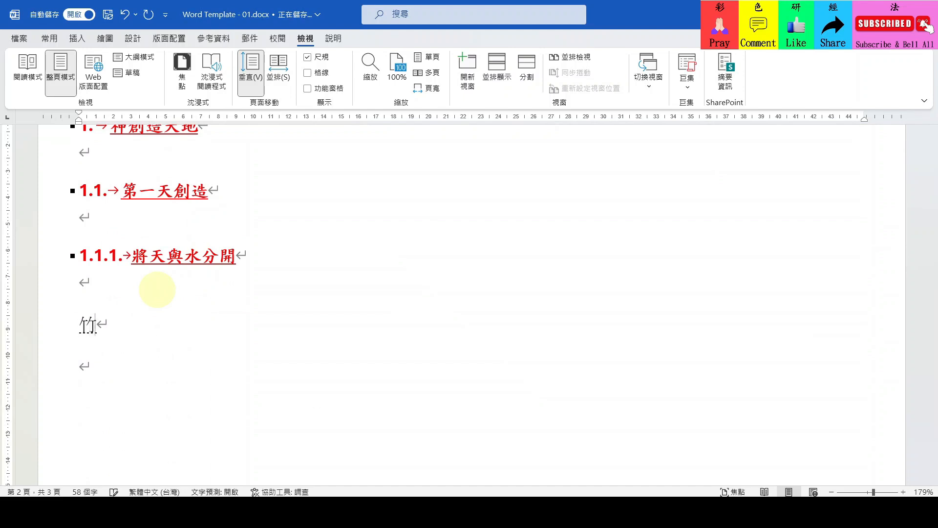
type("天創造")
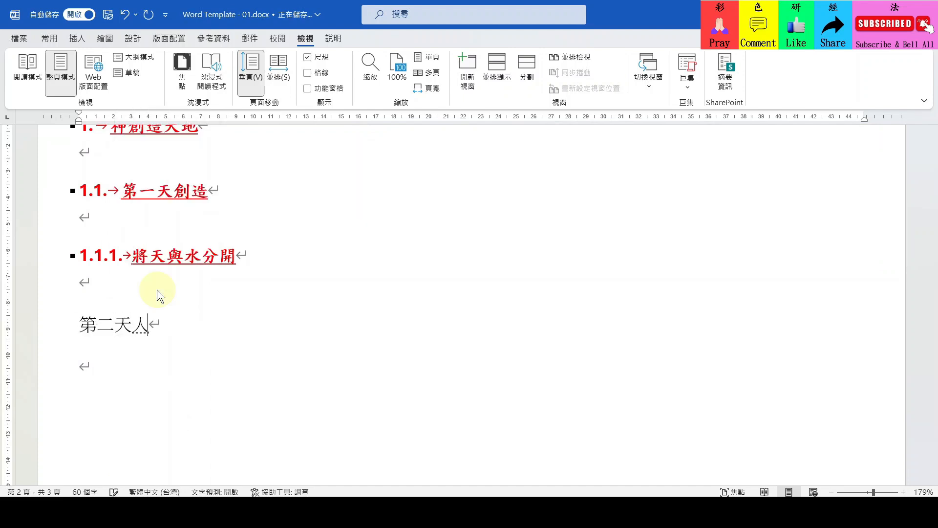
key("Escape")
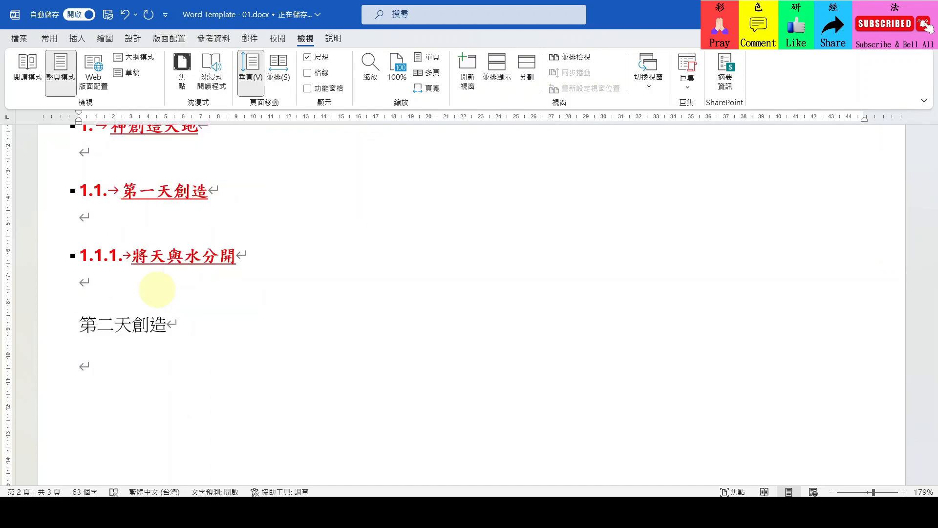
left_click(54, 39)
left_click(693, 73)
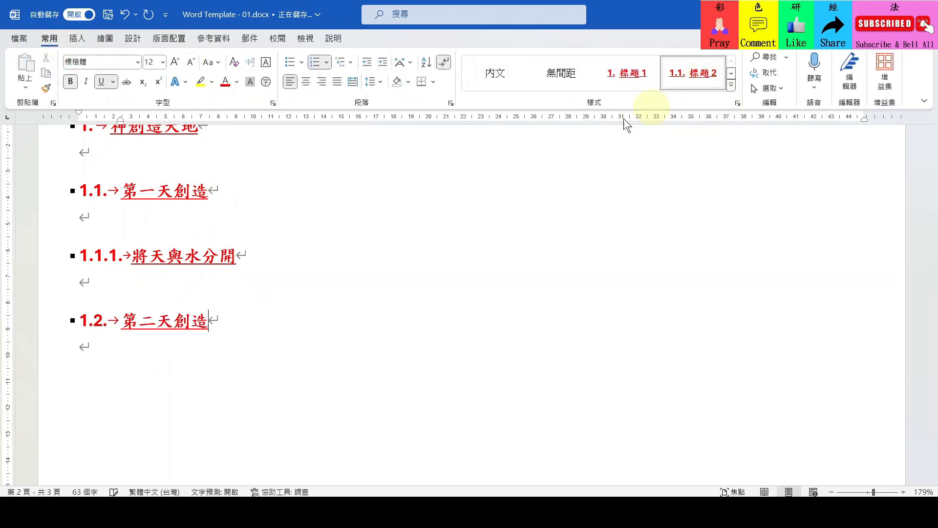
left_click(104, 353)
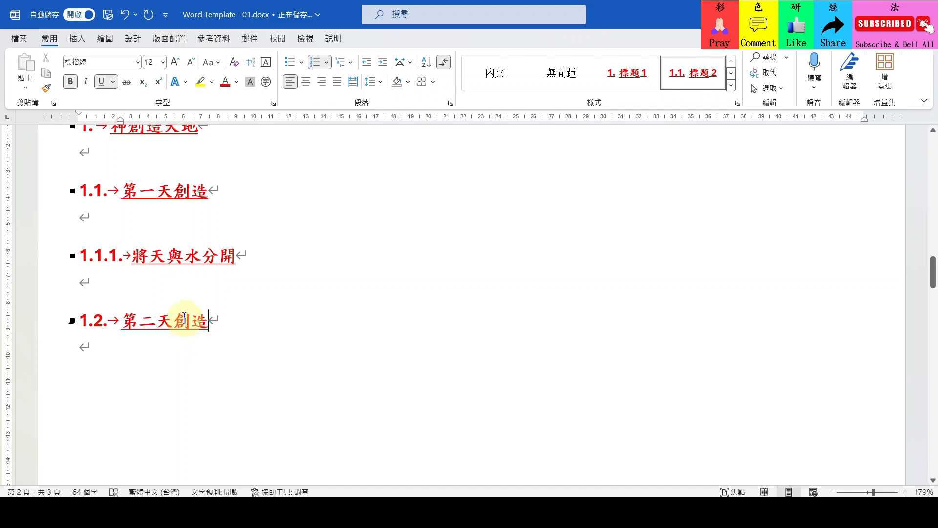
left_click(239, 320)
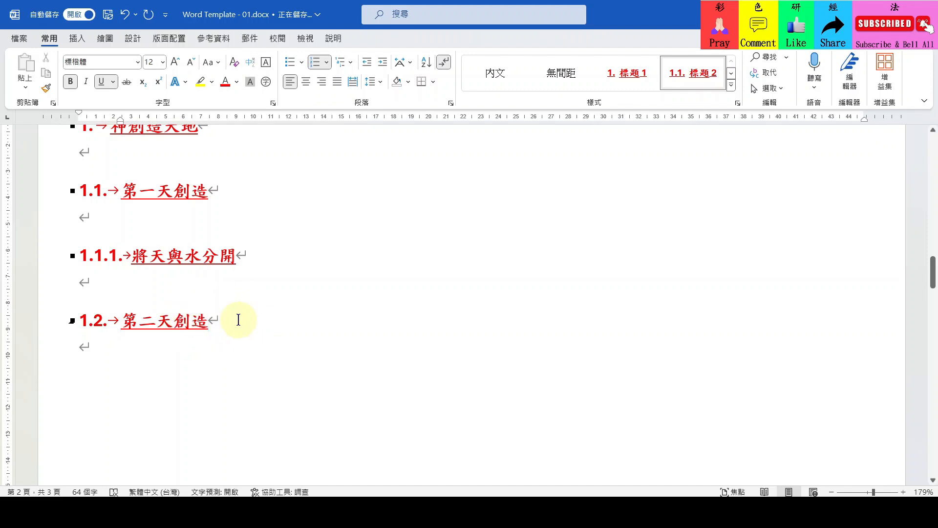
Update the table of contents on the first page with the 更新整個目錄 option
key("ctrl+Home")
scroll(238, 321, "down", 2)
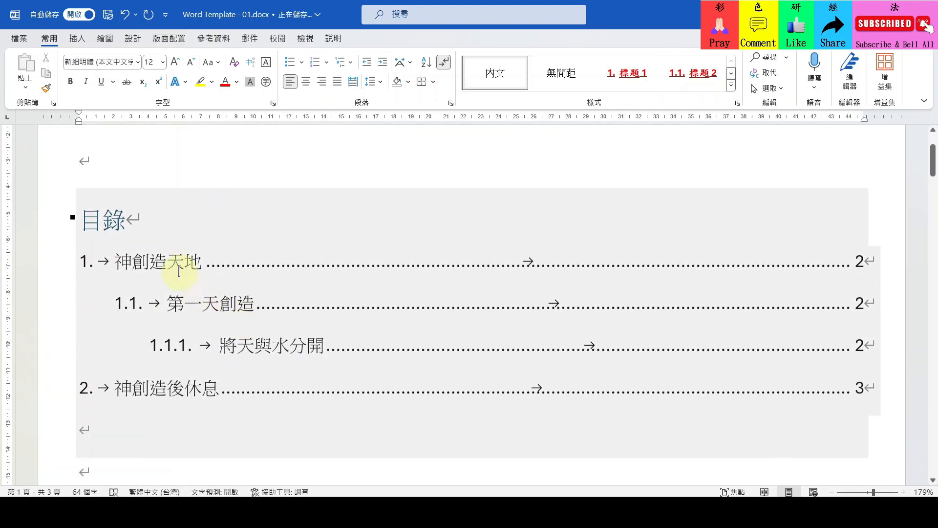
left_click(172, 257)
right_click(172, 257)
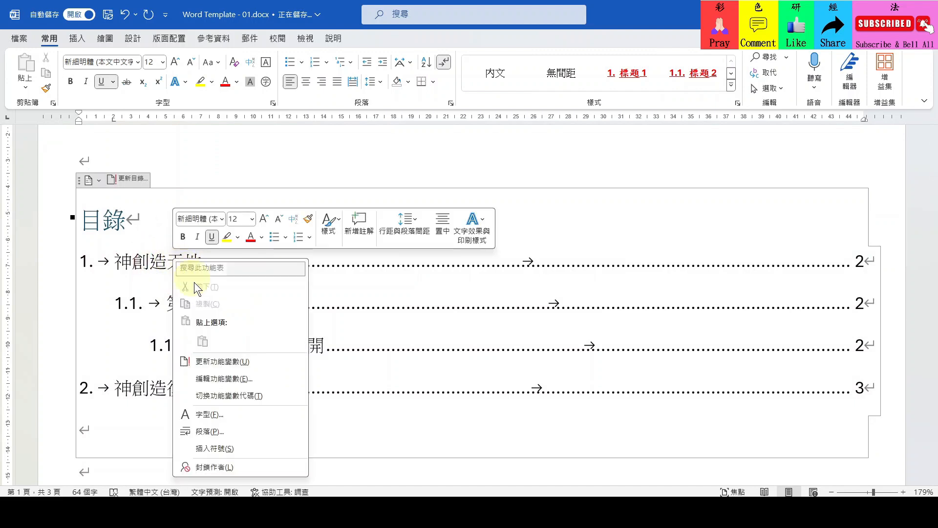
left_click(230, 364)
left_click(464, 249)
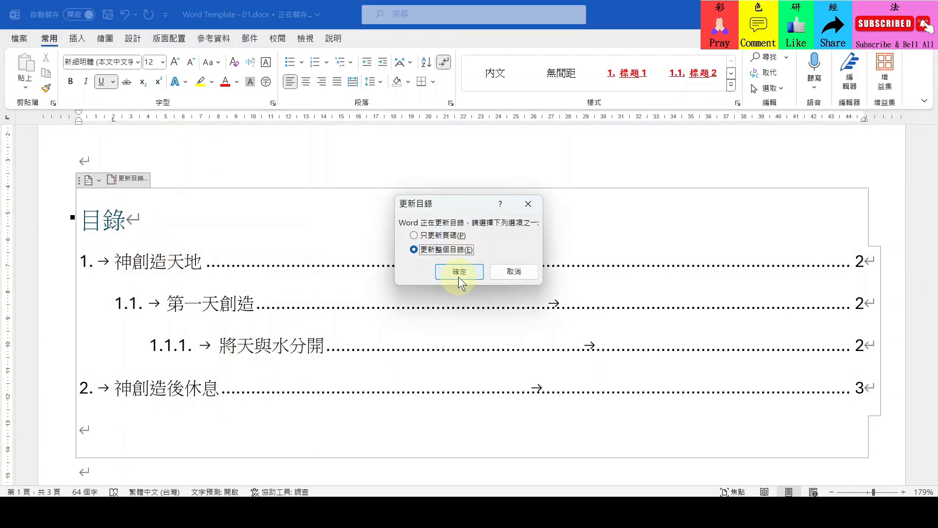
left_click(459, 273)
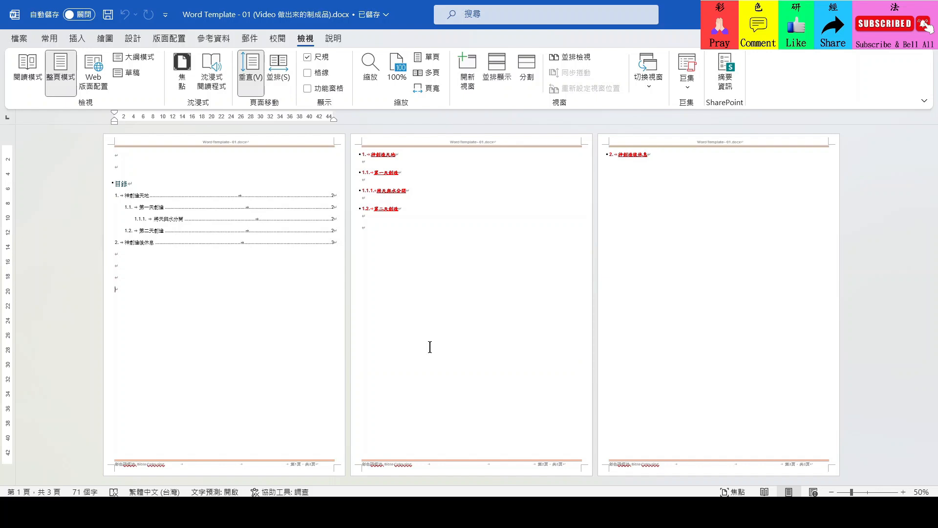
Fit the page width, follow the 神創造後休息 link in the table of contents, and return to the document's beginning
left_click(430, 87)
scroll(377, 224, "up", 5)
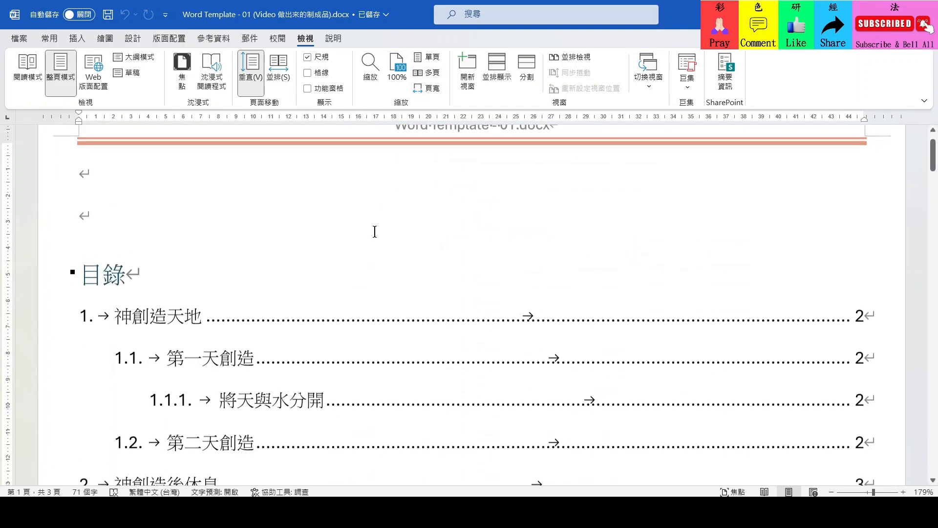
scroll(375, 231, "down", 3)
left_click(330, 281)
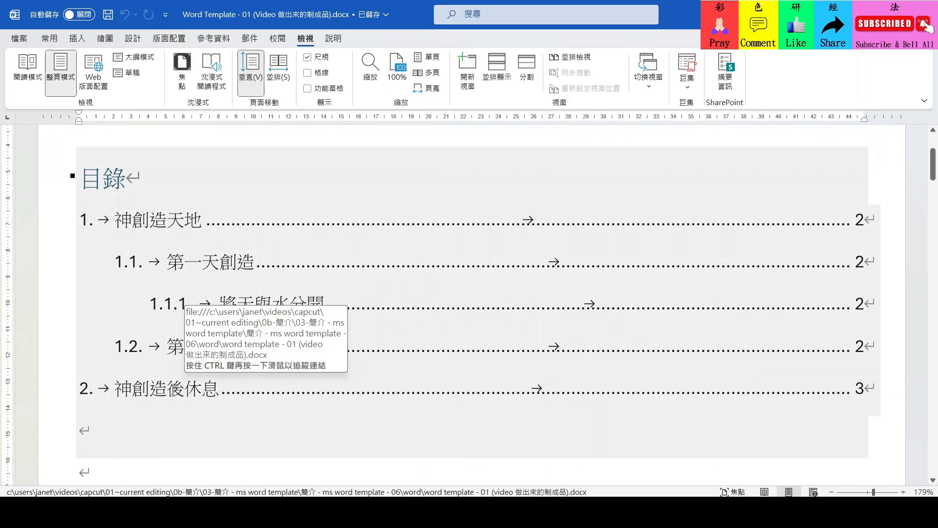
left_click(164, 394, "ctrl")
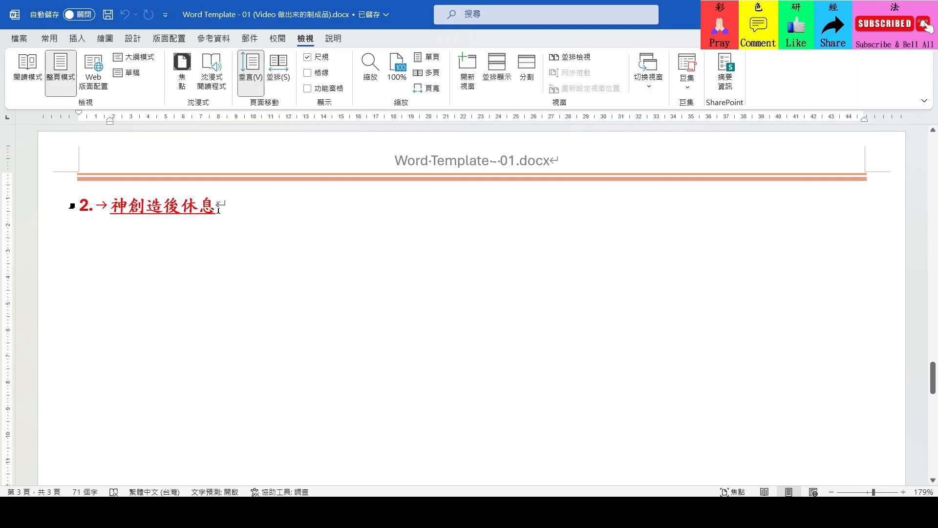
key("ctrl+Home")
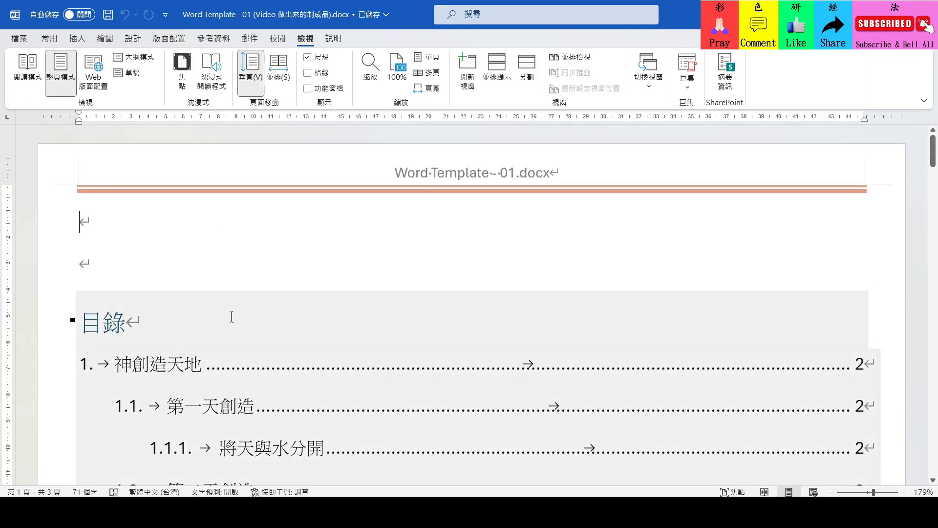
Apply the 內文 style to the 目錄 title above the table of contents entries
left_click(590, 359)
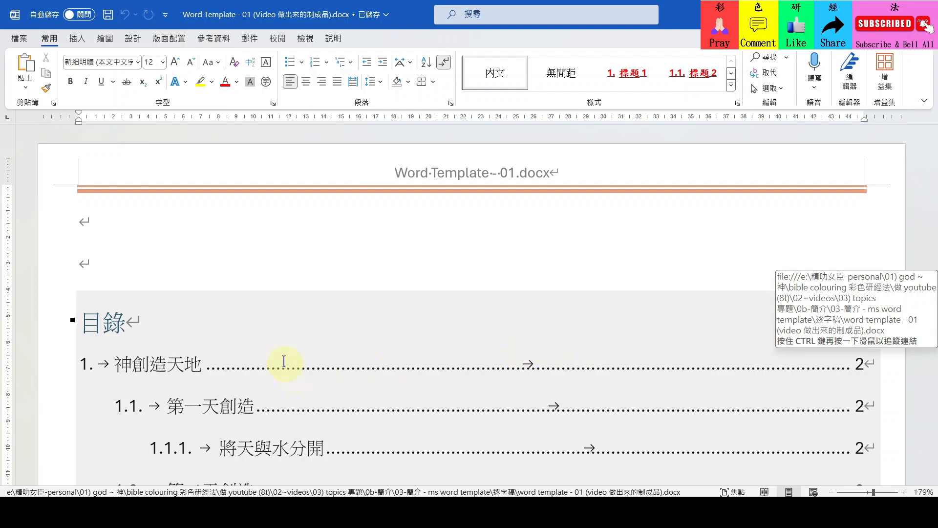
scroll(282, 359, "down", 3)
scroll(281, 358, "up", 1)
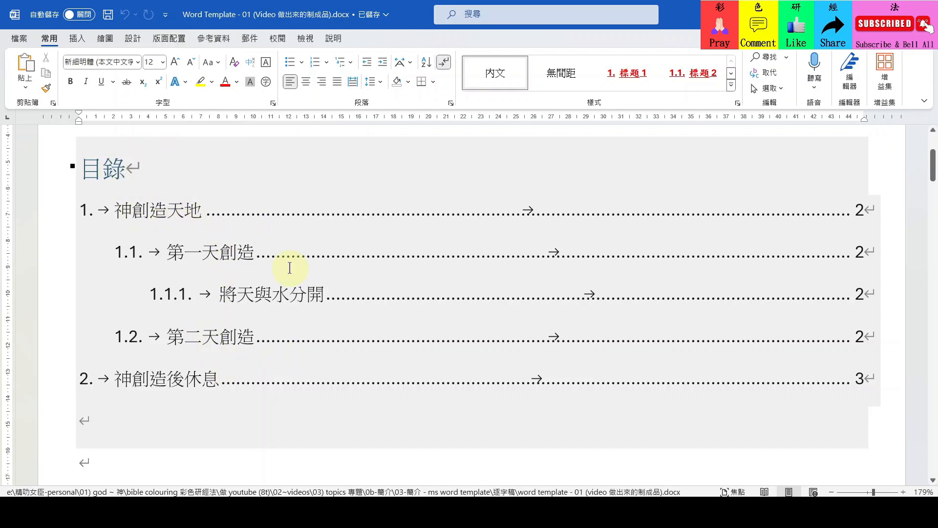
scroll(289, 268, "up", 2)
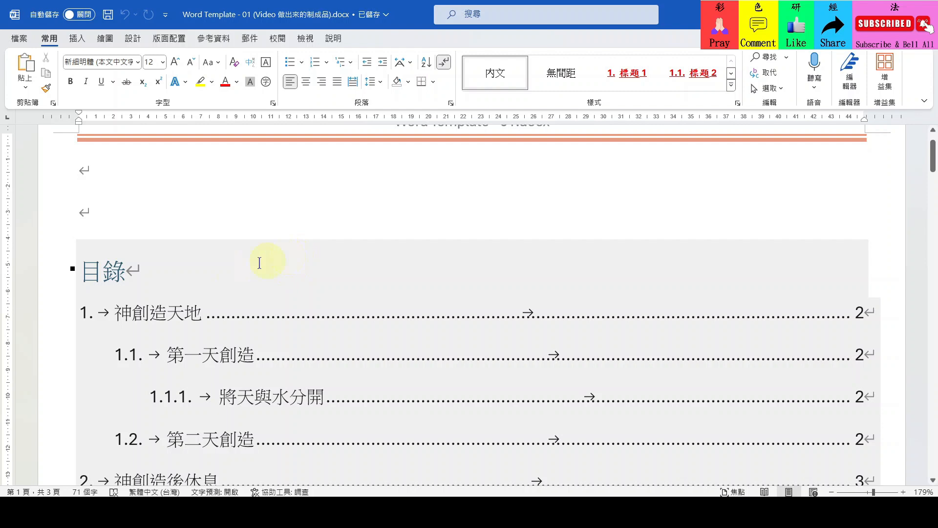
left_click(174, 272)
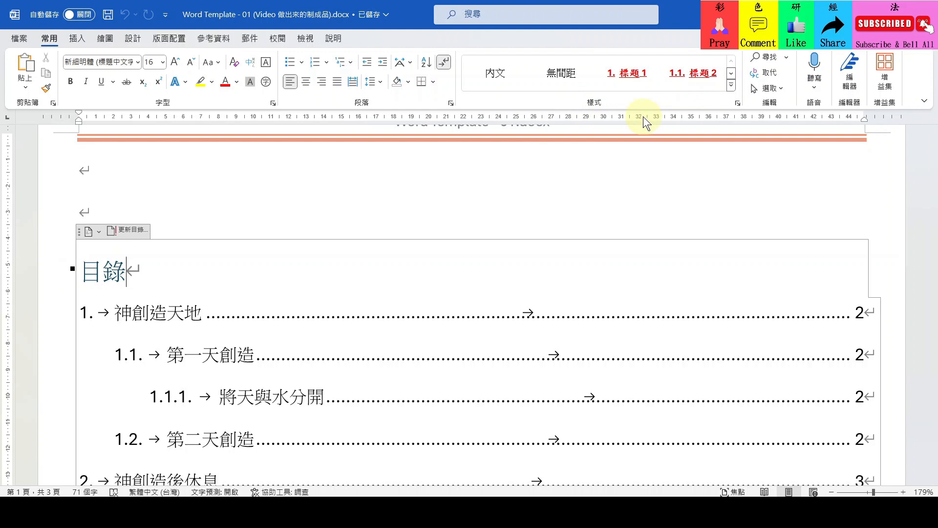
left_click(136, 277)
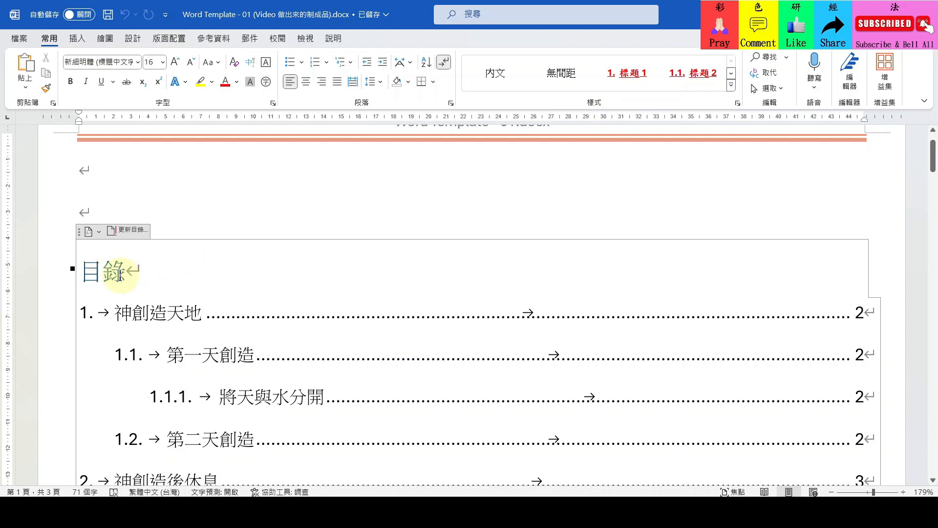
left_click(498, 74)
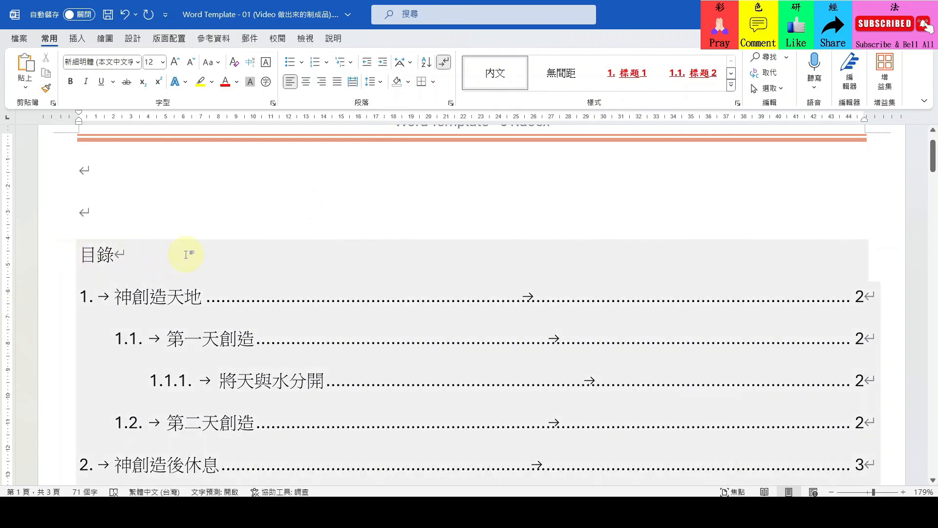
Set the whole table of contents, including its title, to 0 spacing before and after, 單行間距 line spacing, and no snapping to the document grid
left_click_drag(82, 256, 117, 258)
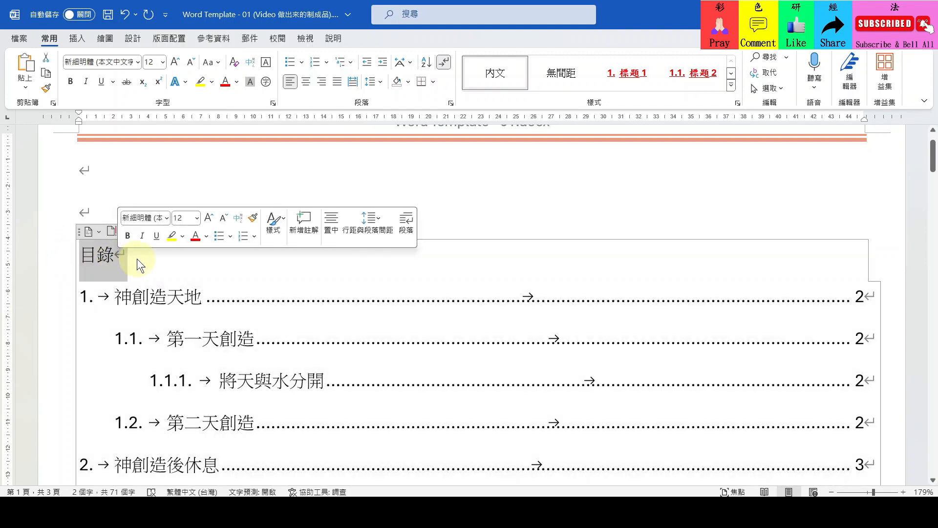
scroll(136, 259, "down", 3)
left_click(127, 361, "shift")
scroll(168, 304, "up", 3)
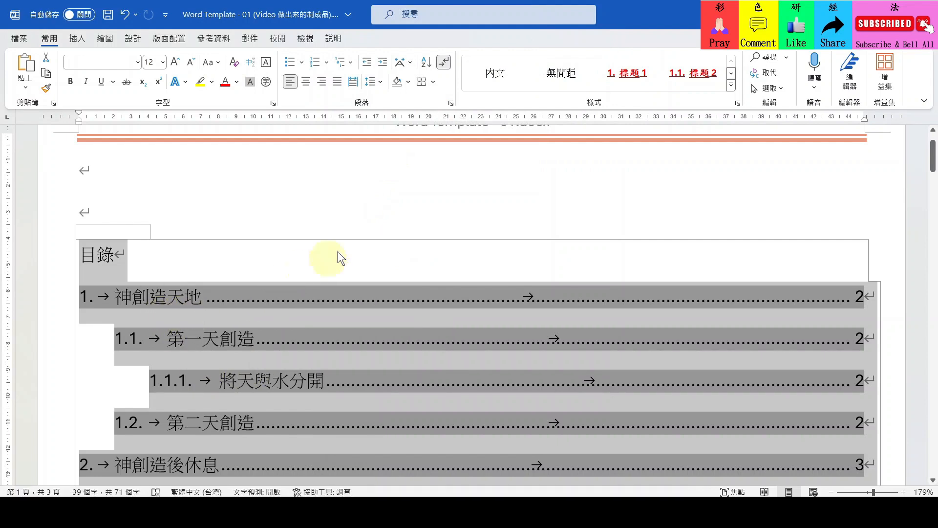
left_click(450, 104)
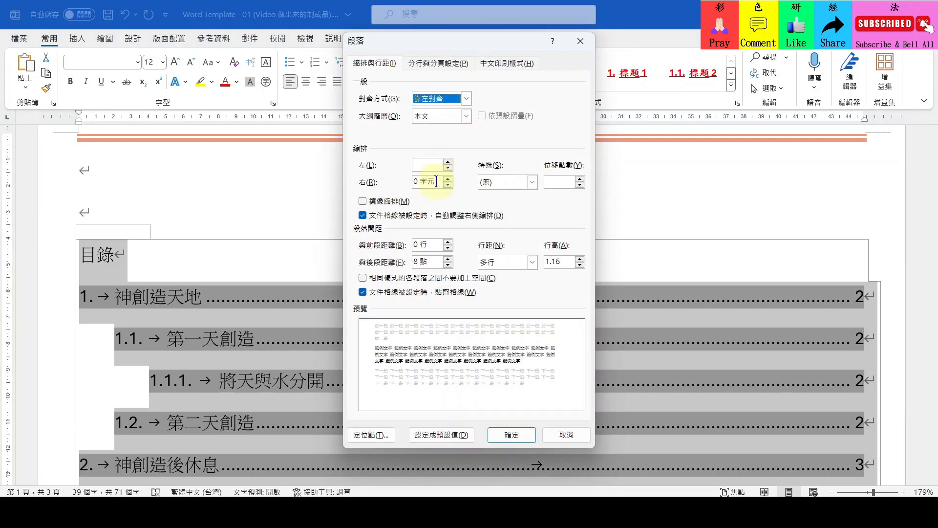
left_click(420, 244)
double_click(419, 245)
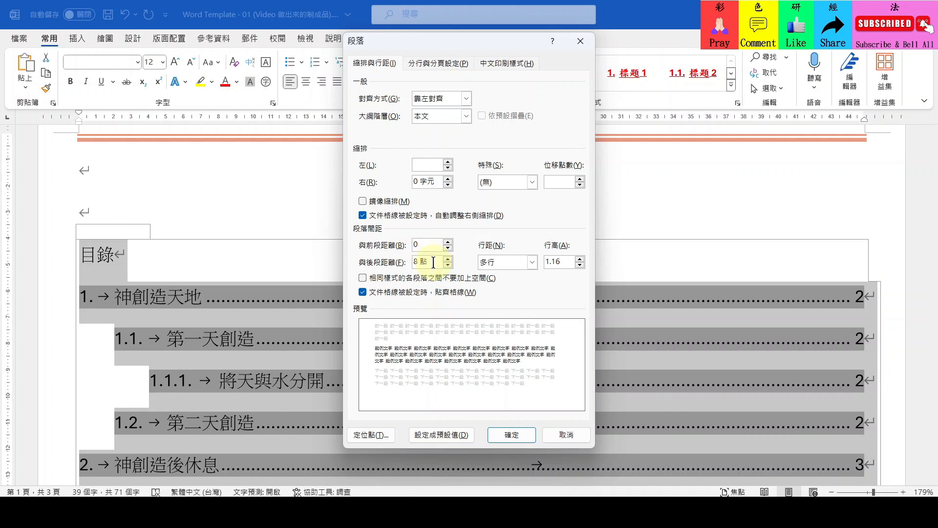
type("0")
left_click(503, 260)
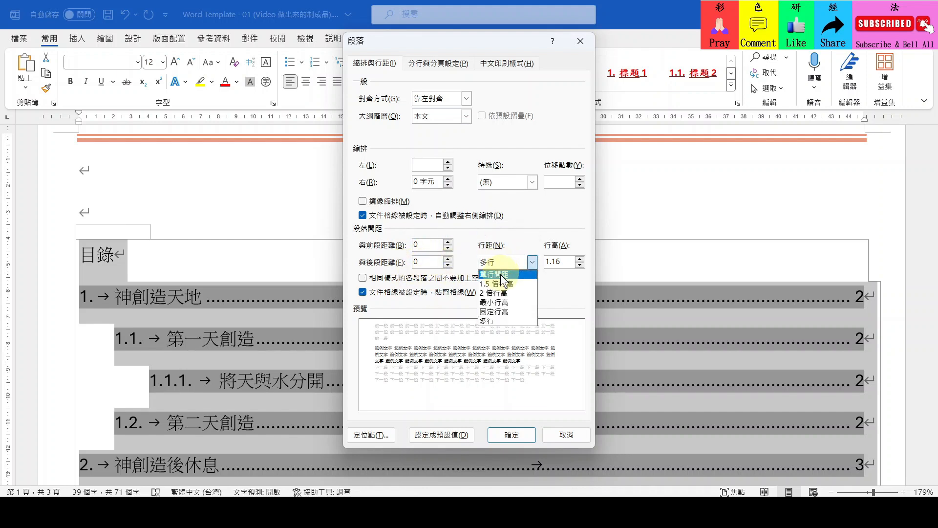
left_click(500, 274)
left_click(363, 294)
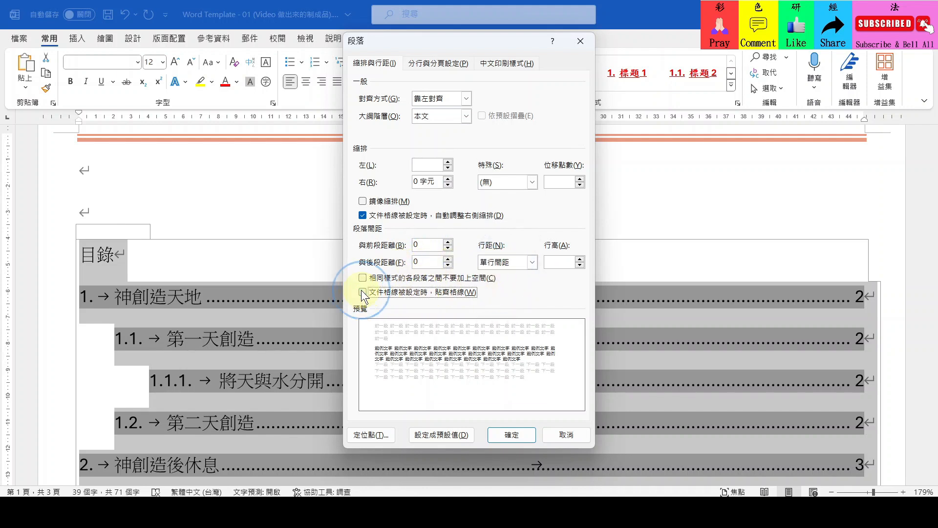
left_click(496, 431)
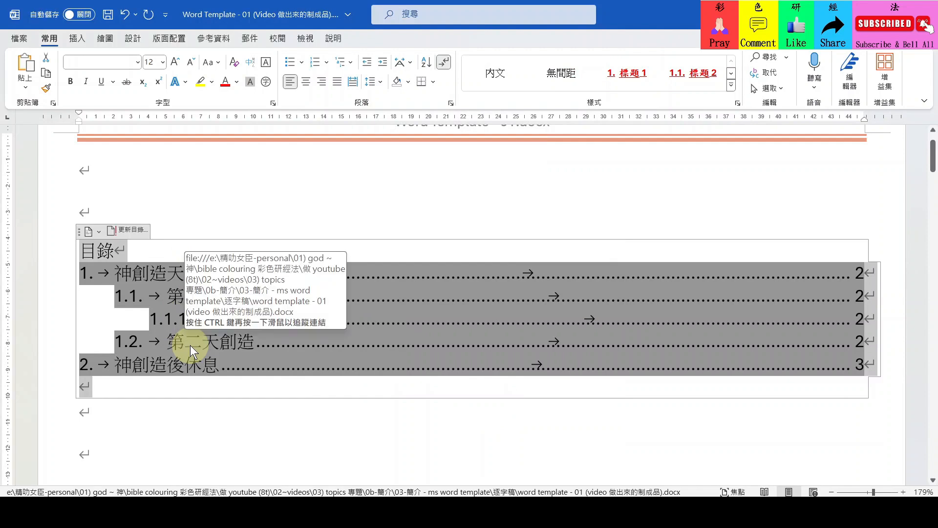
Change the font of the whole table of contents, including the 目錄 title, to 標楷體
left_click(124, 248)
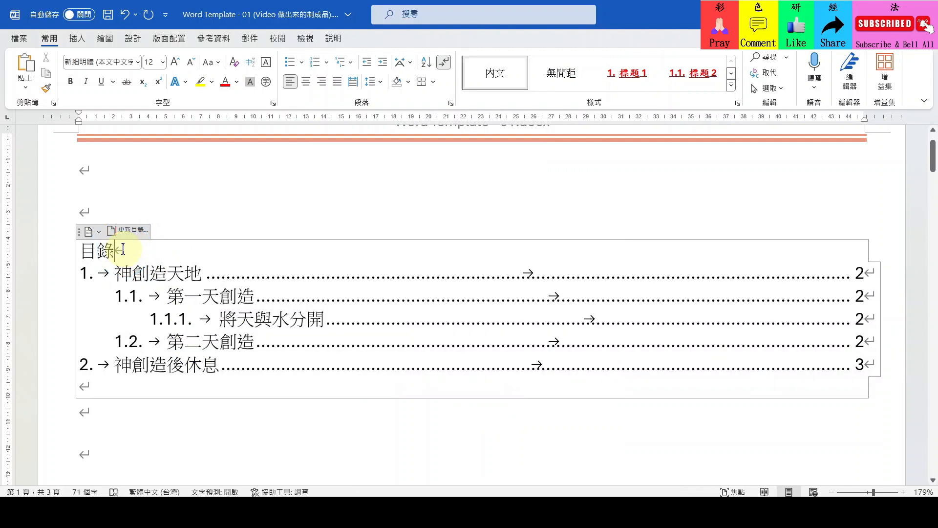
left_click(83, 253)
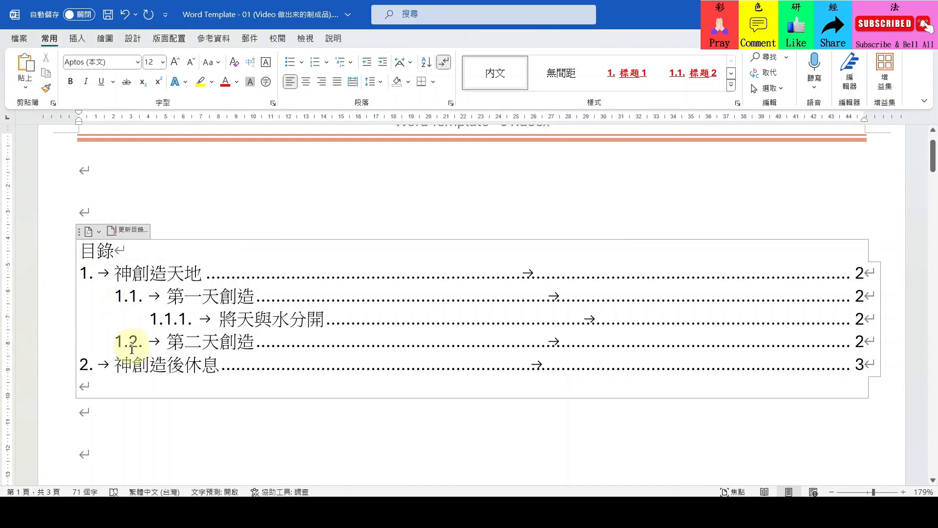
left_click(130, 386)
left_click_drag(130, 386, 92, 248)
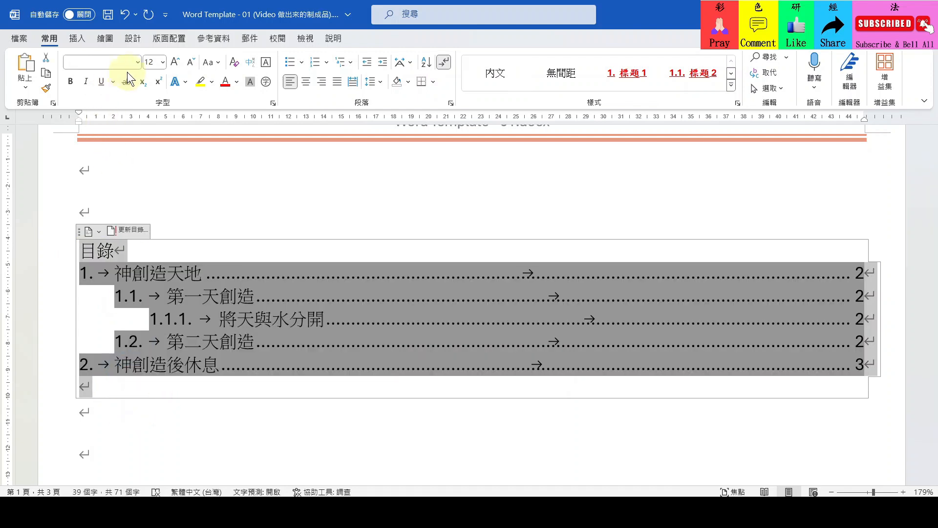
left_click(137, 63)
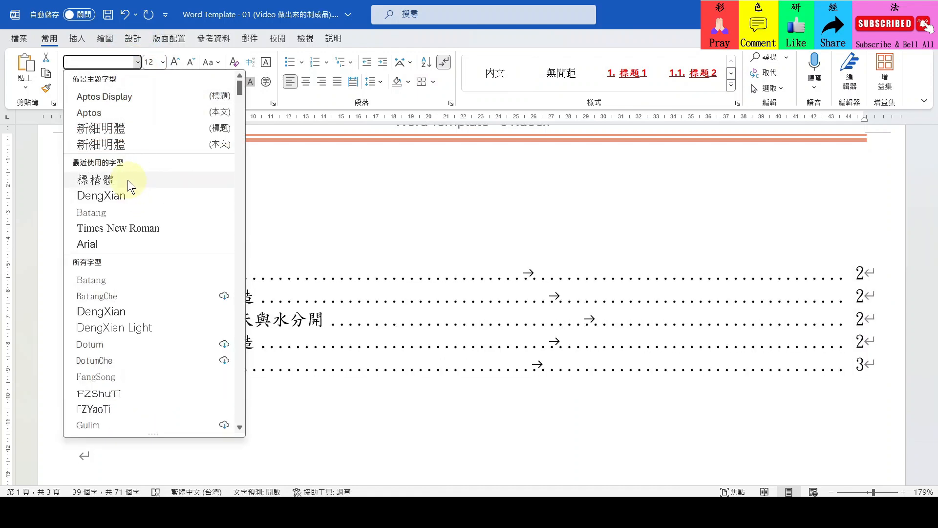
left_click(127, 179)
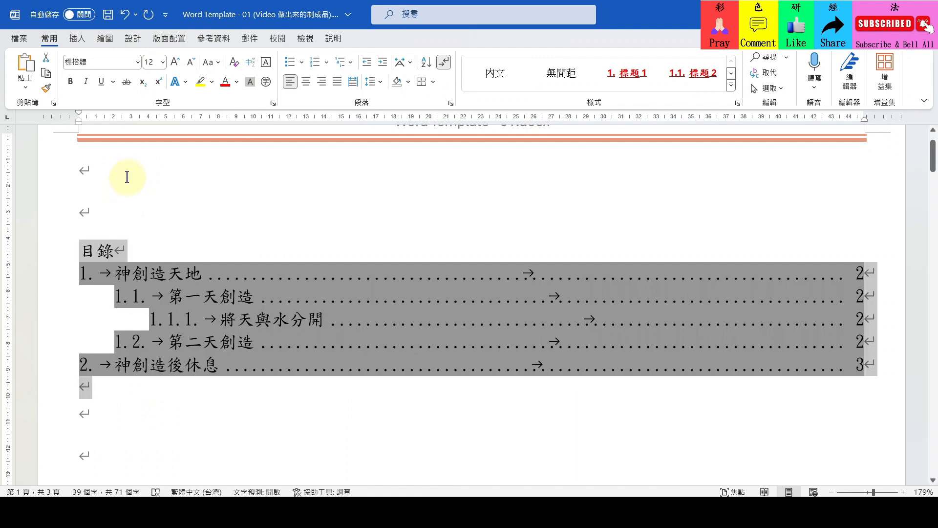
Colour the whole table of contents red and make its 目錄 title bold and underlined
left_click(224, 83)
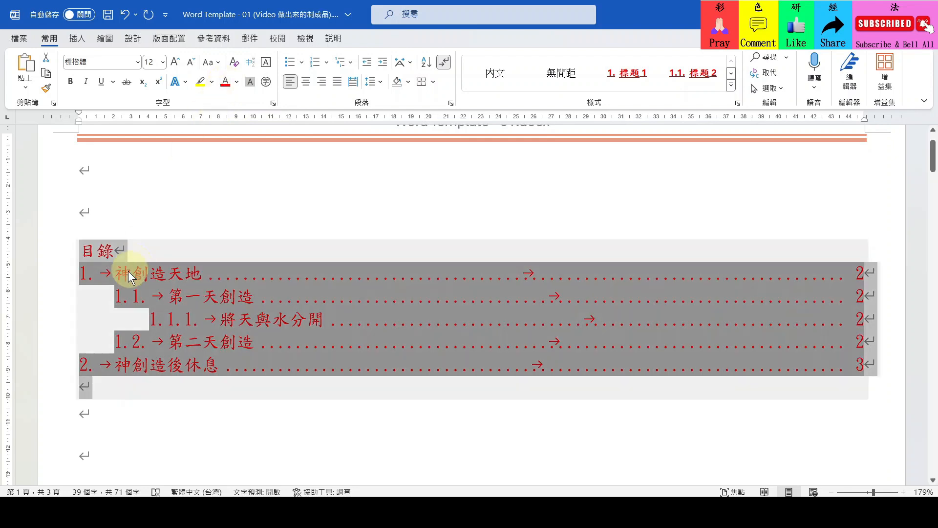
left_click(117, 251)
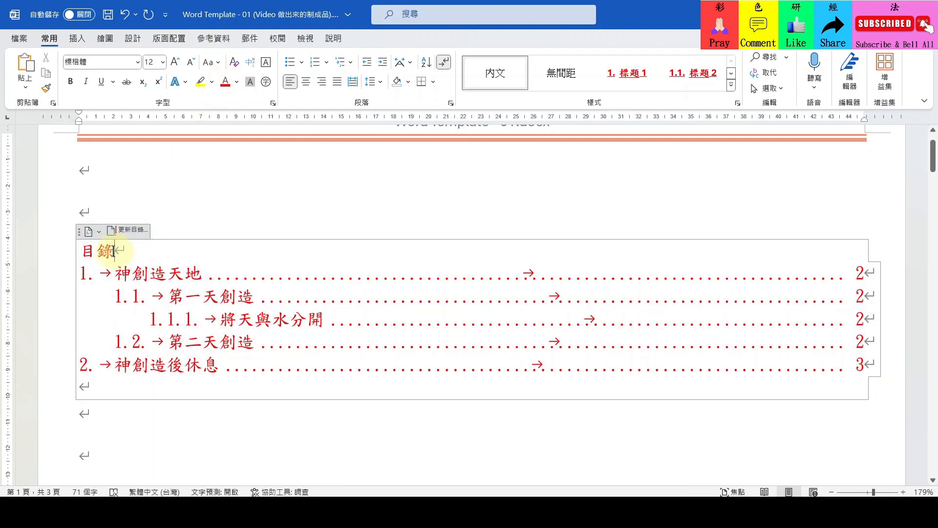
left_click(83, 250)
double_click(83, 250)
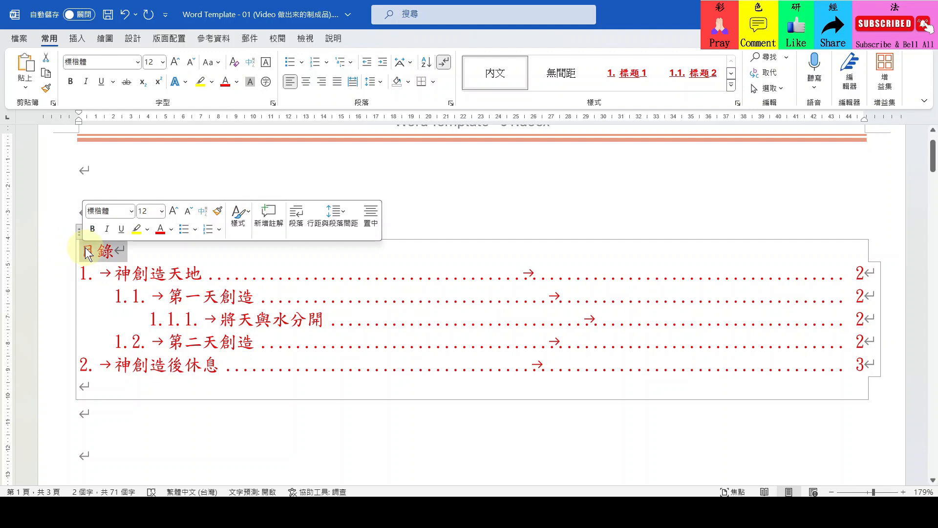
left_click(71, 82)
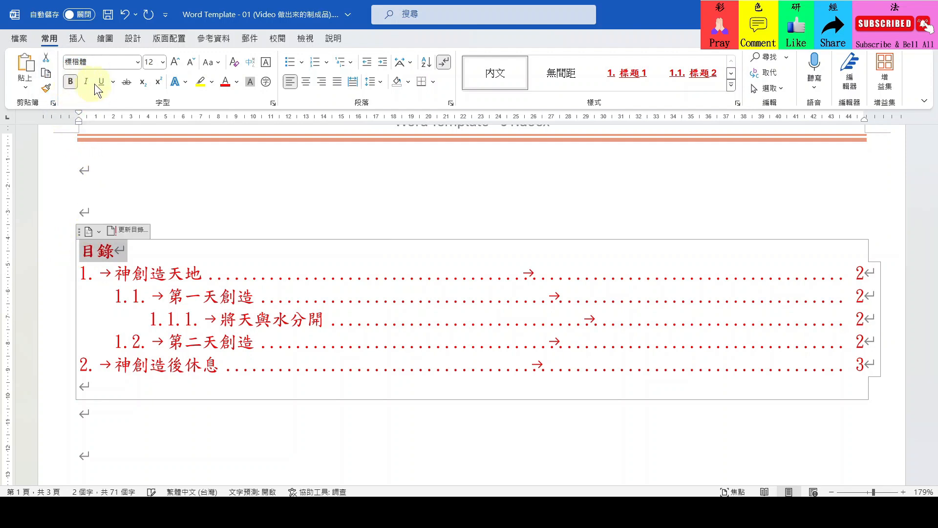
left_click(101, 82)
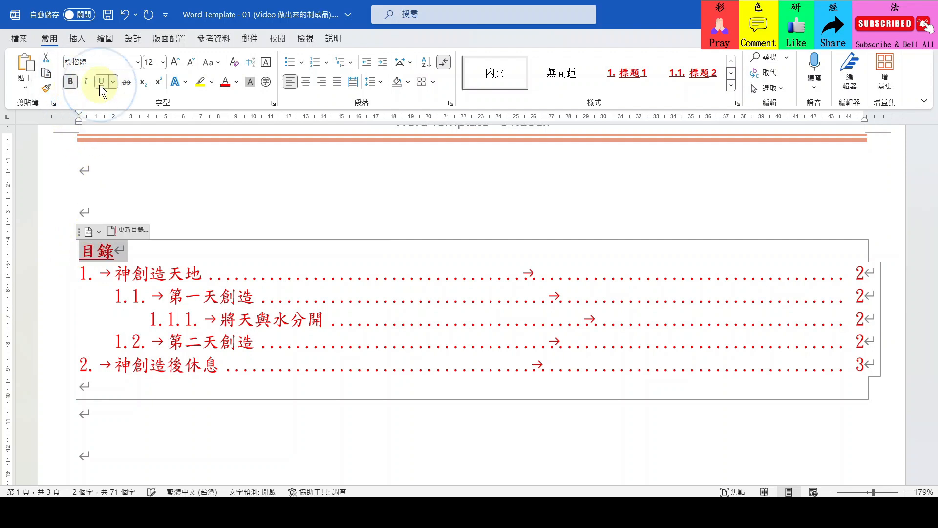
Add an empty line above the table of contents and enter 聖經經卷-第?章 as the title on the first line
left_click(182, 176)
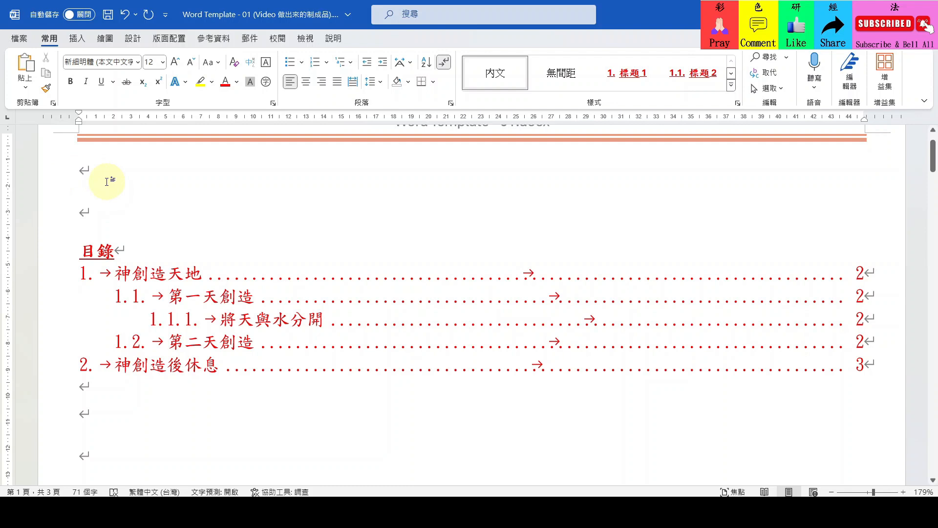
scroll(107, 181, "up", 1)
key("Return")
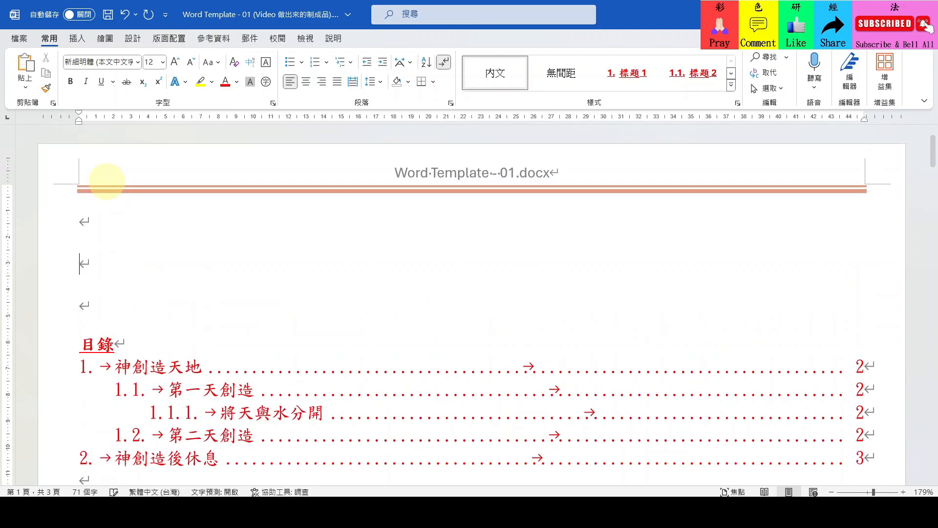
left_click(103, 216)
type("聖經經卷")
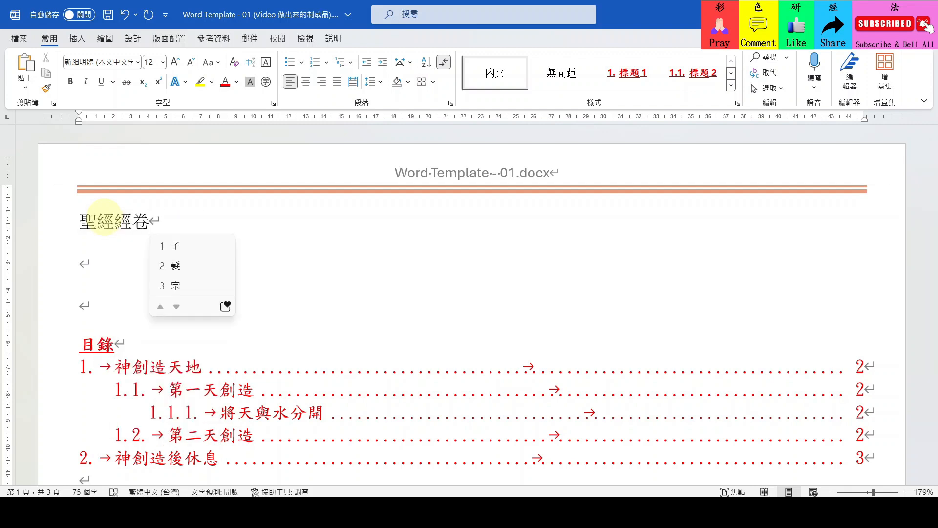
type("-第?章")
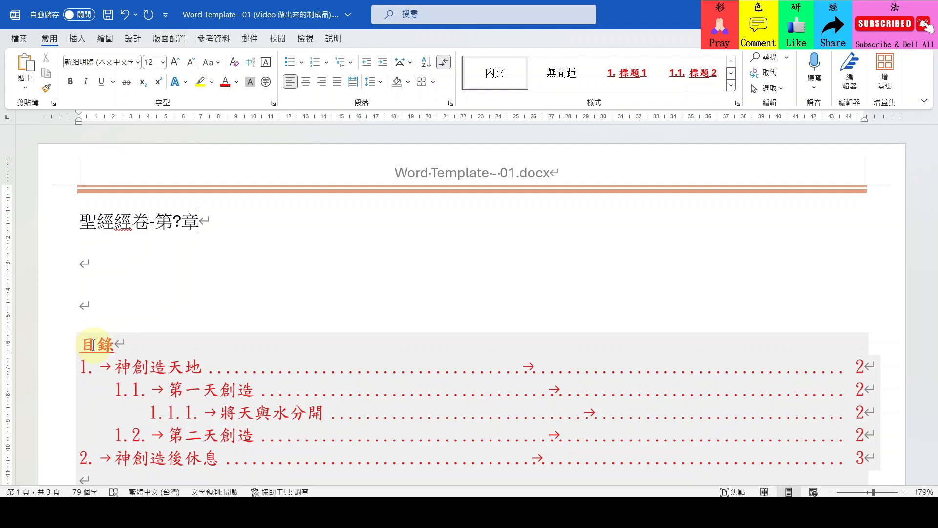
Copy the formatting of the 目錄 title onto the 聖經經卷-第?章 title with Format Painter
left_click(93, 345)
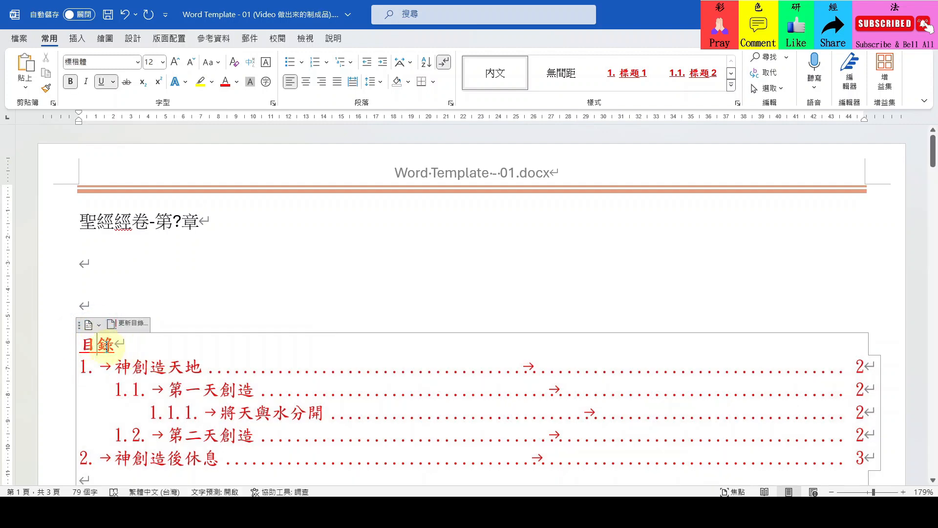
left_click_drag(83, 345, 108, 345)
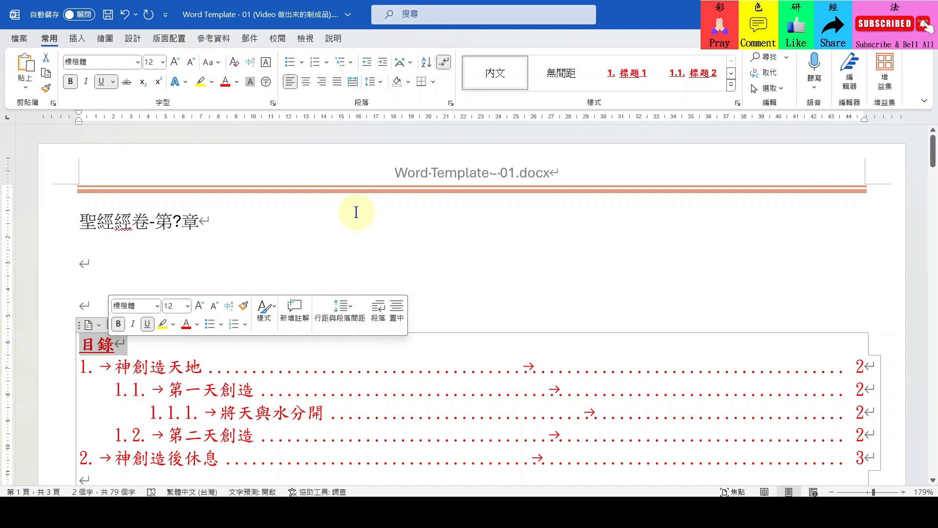
left_click(46, 88)
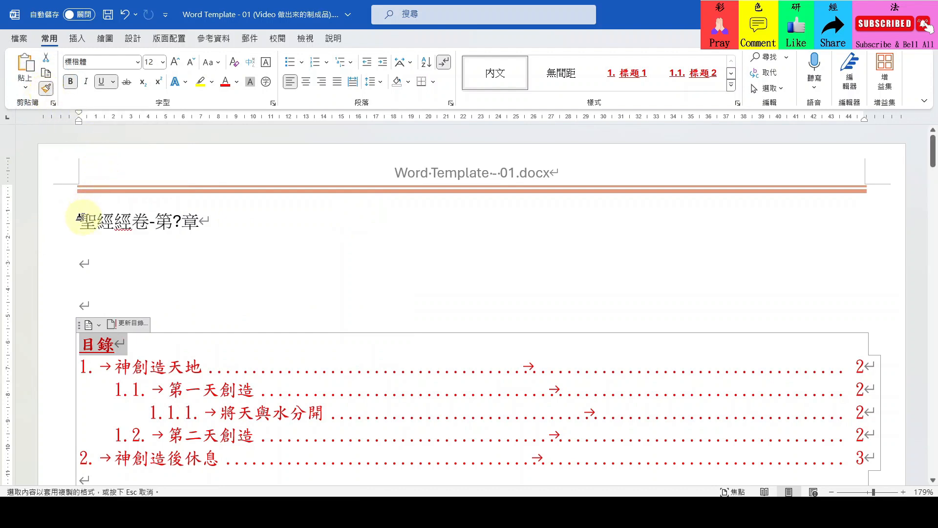
left_click_drag(78, 216, 200, 216)
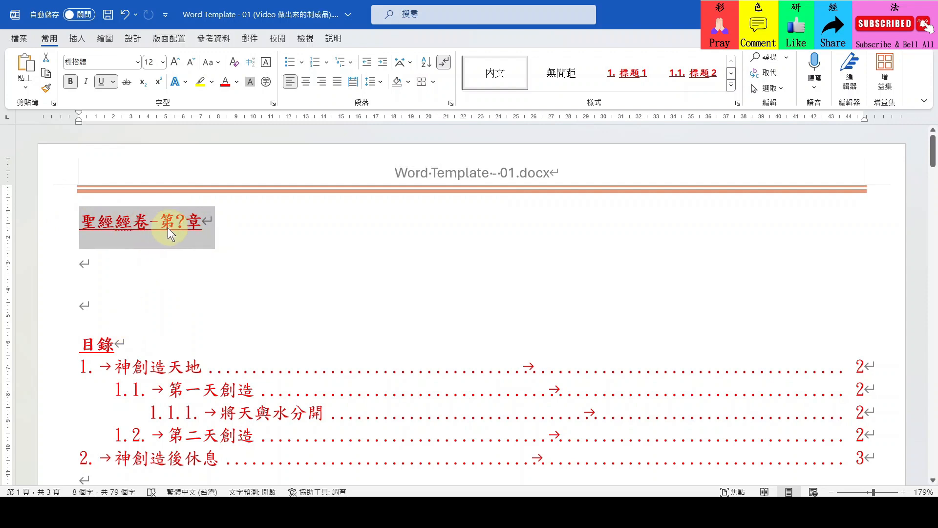
left_click(100, 344)
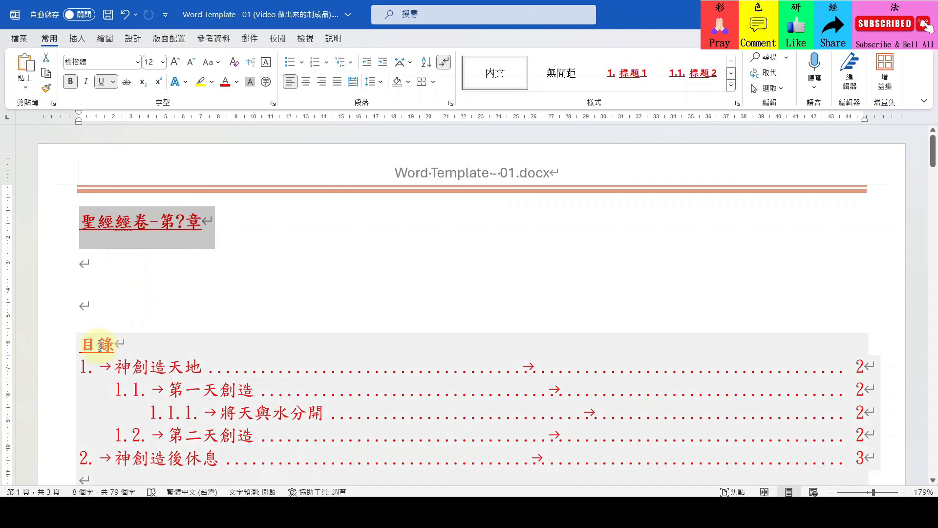
left_click(104, 224)
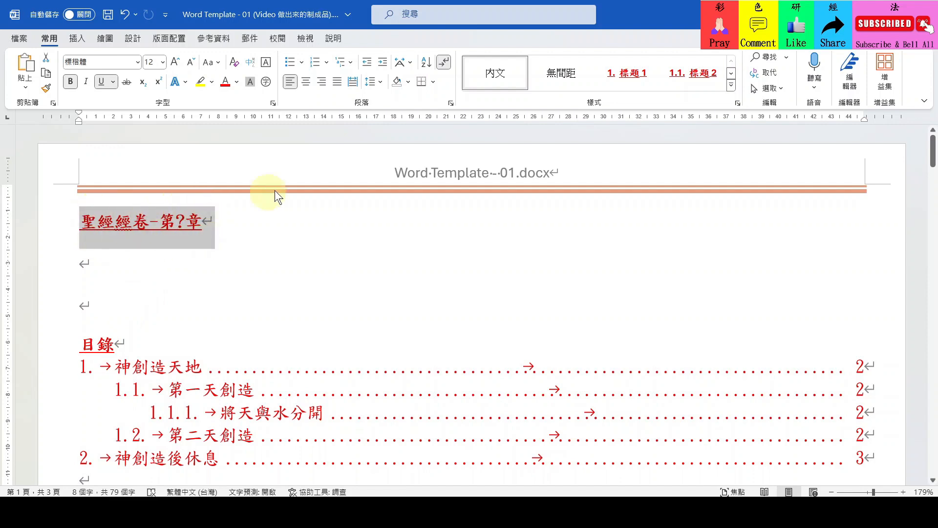
Set the 聖經經卷-第?章 title to 0 spacing after, 單行間距 line spacing, and no snapping to the document grid
left_click(453, 105)
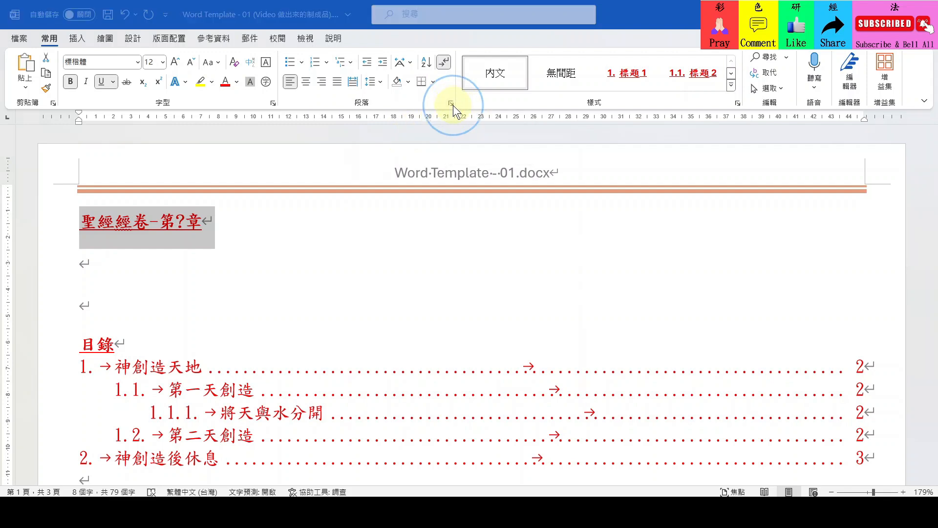
left_click(447, 258)
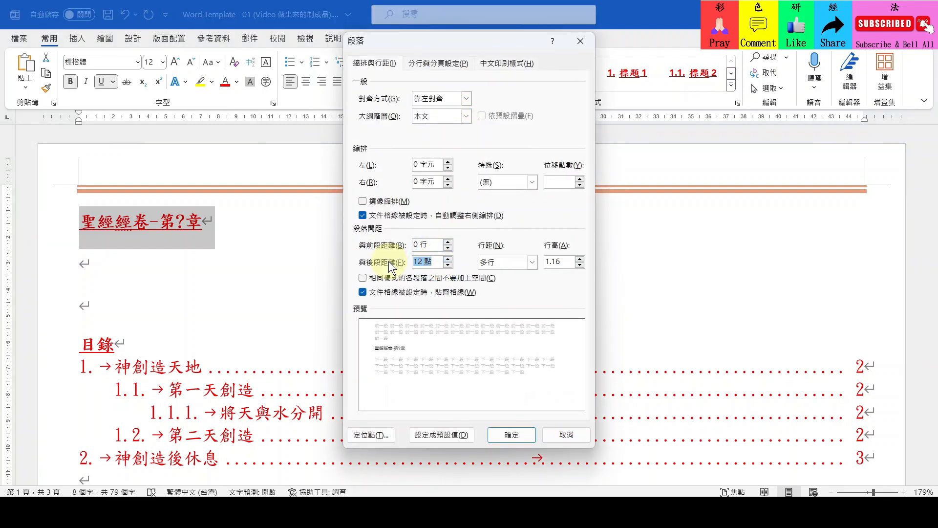
type("0")
left_click(513, 264)
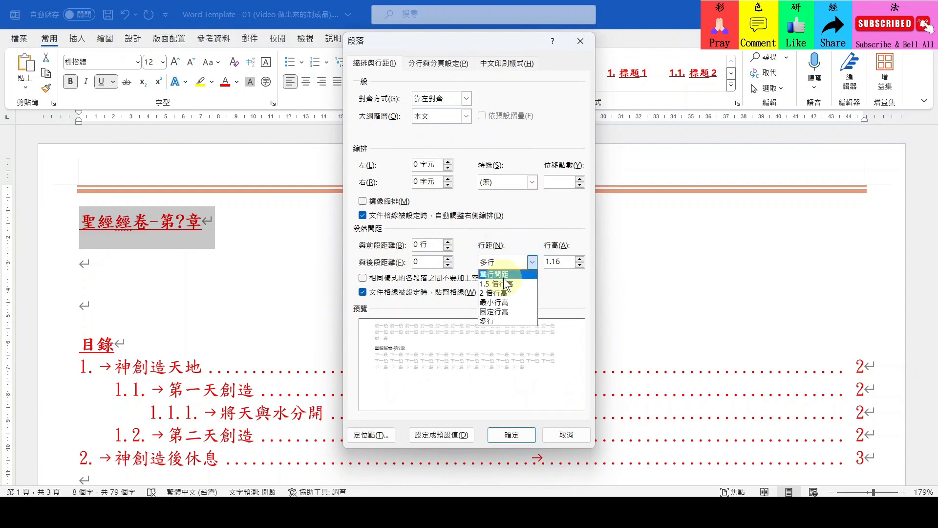
left_click(502, 273)
left_click(362, 292)
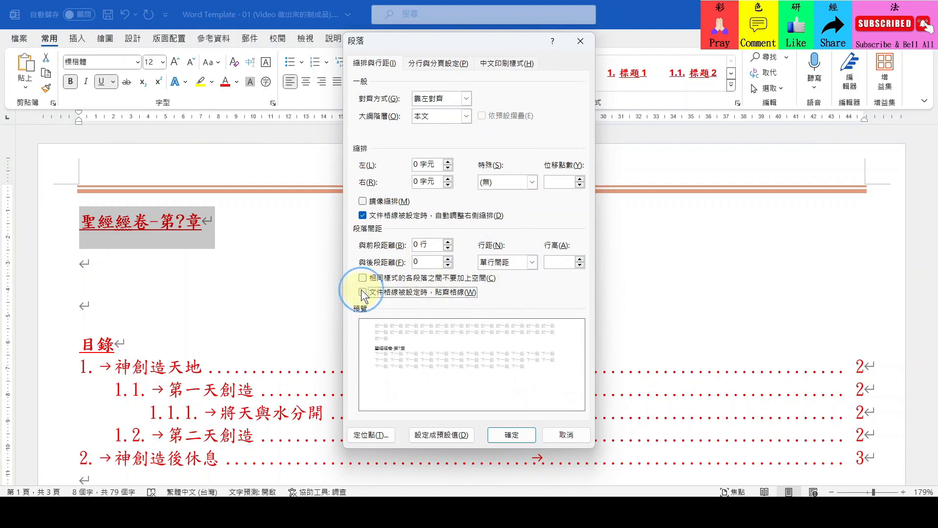
left_click(515, 435)
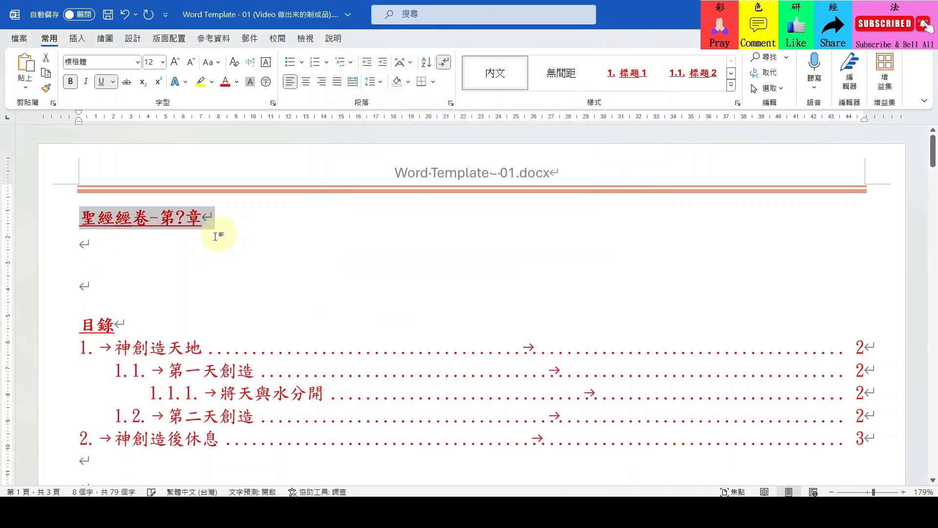
Deselect the title and display multiple pages at once to review the whole document's layout
left_click(202, 245)
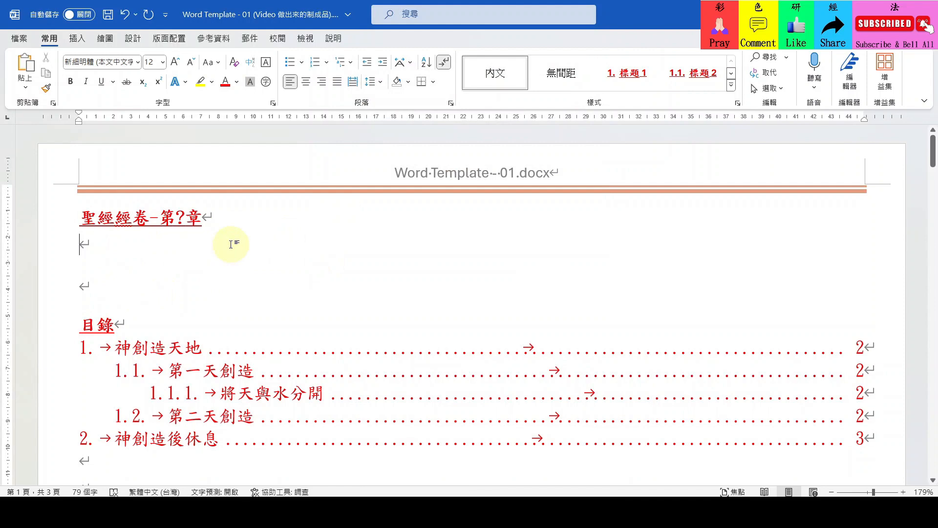
key("alt+w")
key("m")
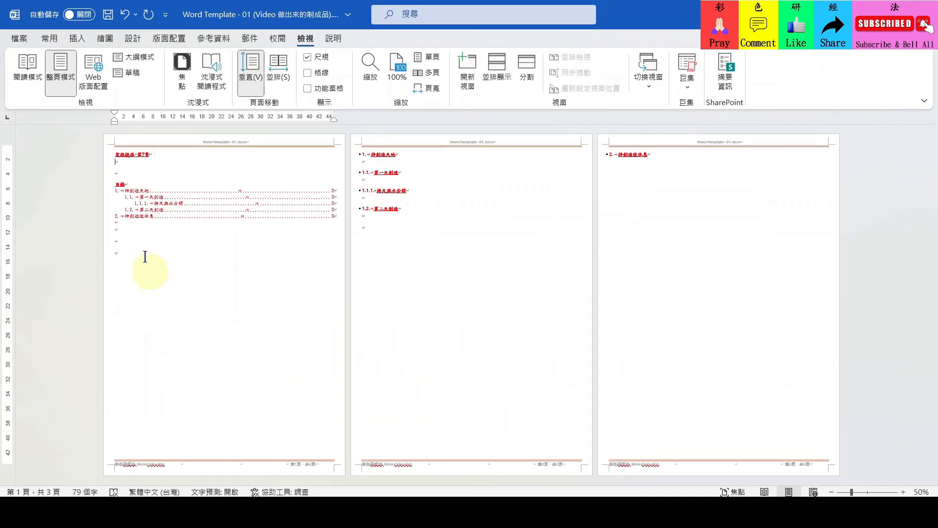